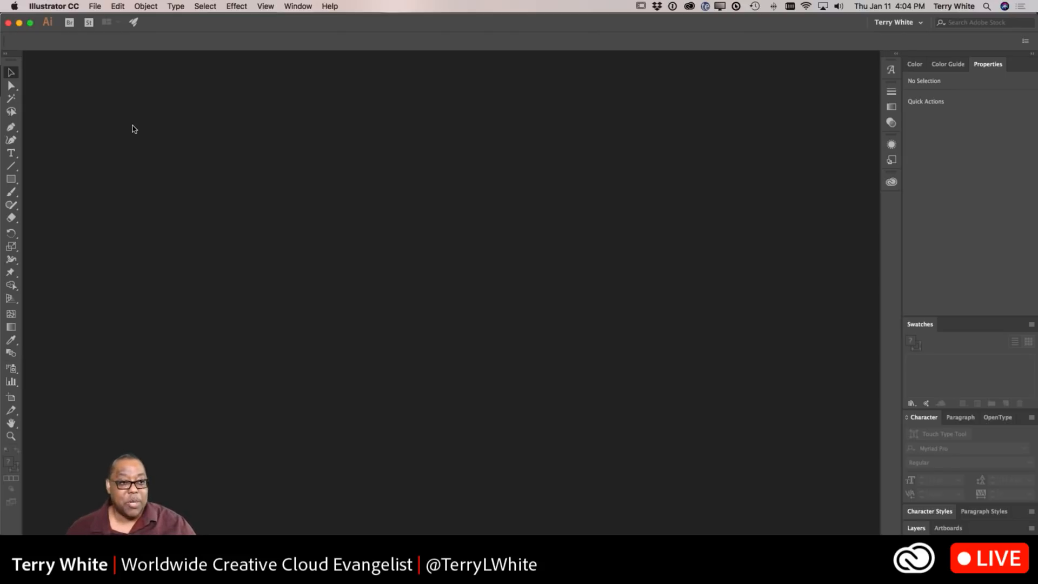
Step: Start a new document from the 5000 x 3000 px custom preset
left_click(96, 6)
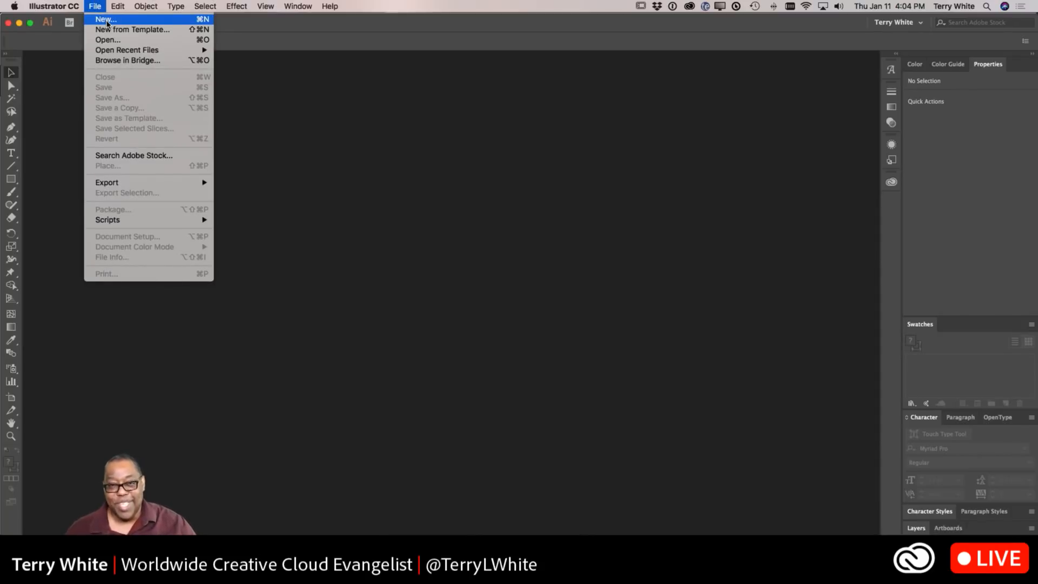
left_click(106, 20)
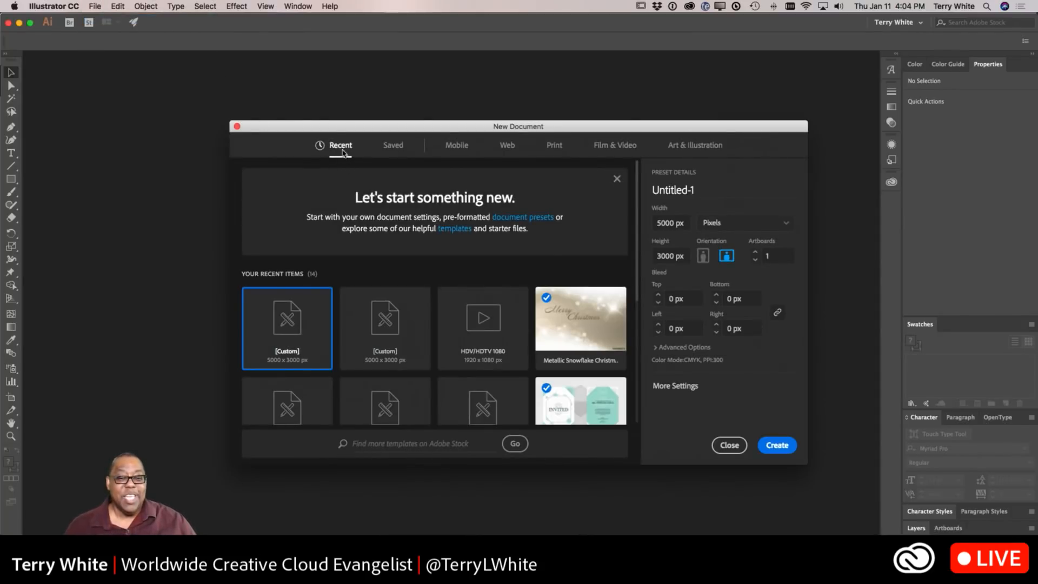
left_click_drag(333, 127, 287, 105)
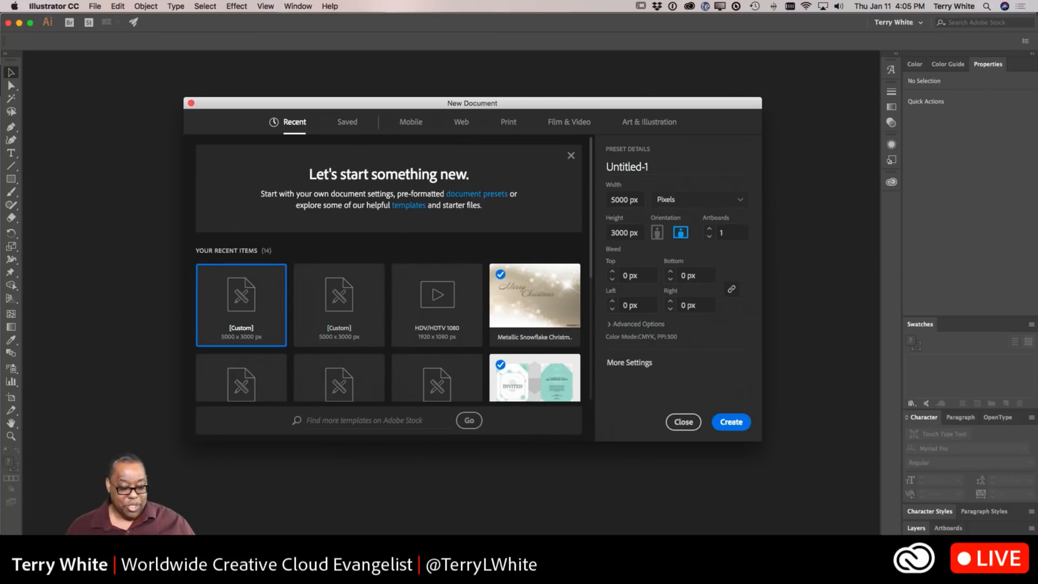
Step: Switch to Chrome and review the Adobe Stock contributor requirements for vector (AI & EPS) files
key("super+Tab")
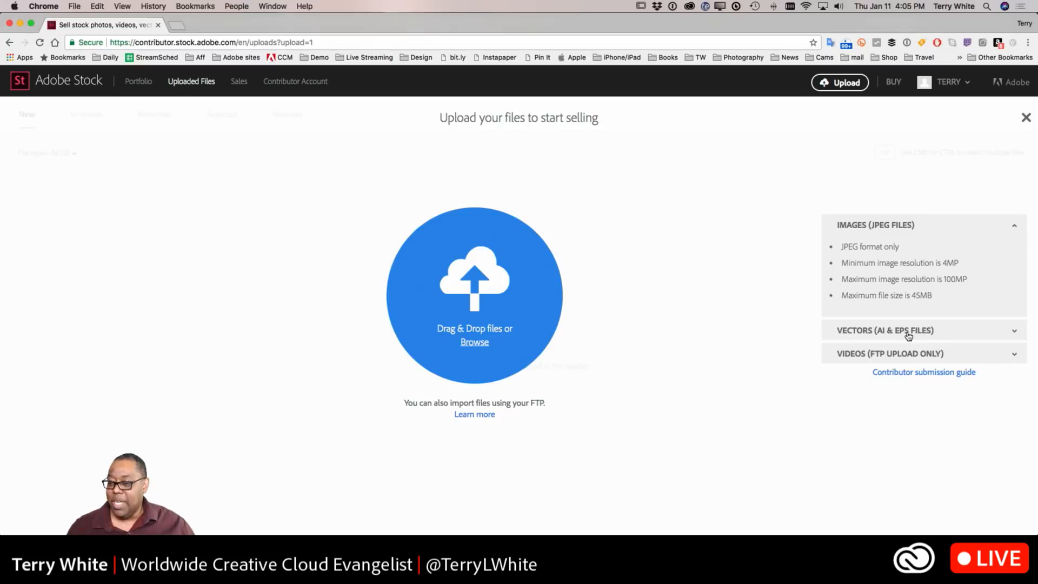
left_click(863, 331)
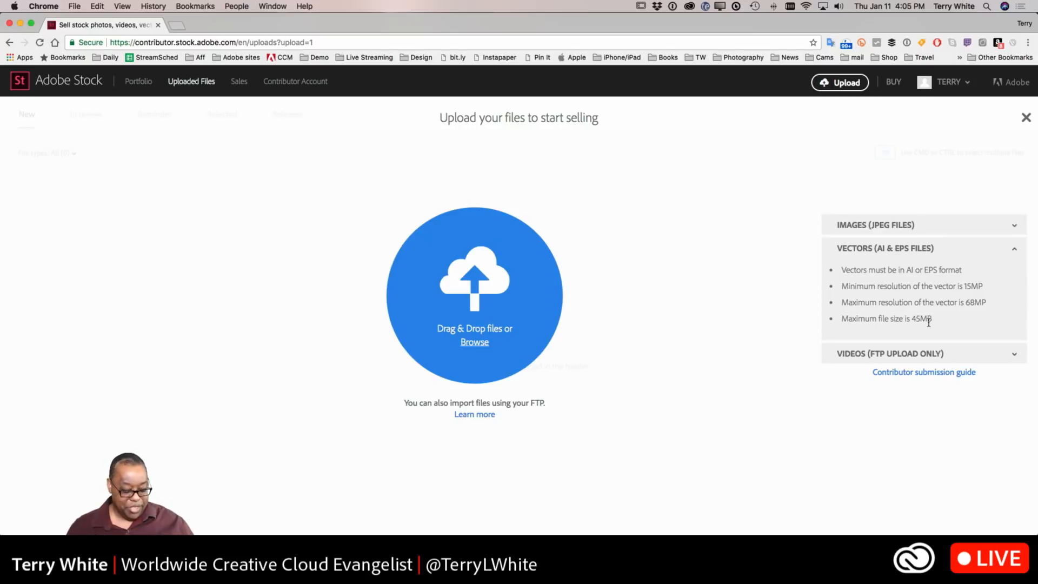
key("super+Tab")
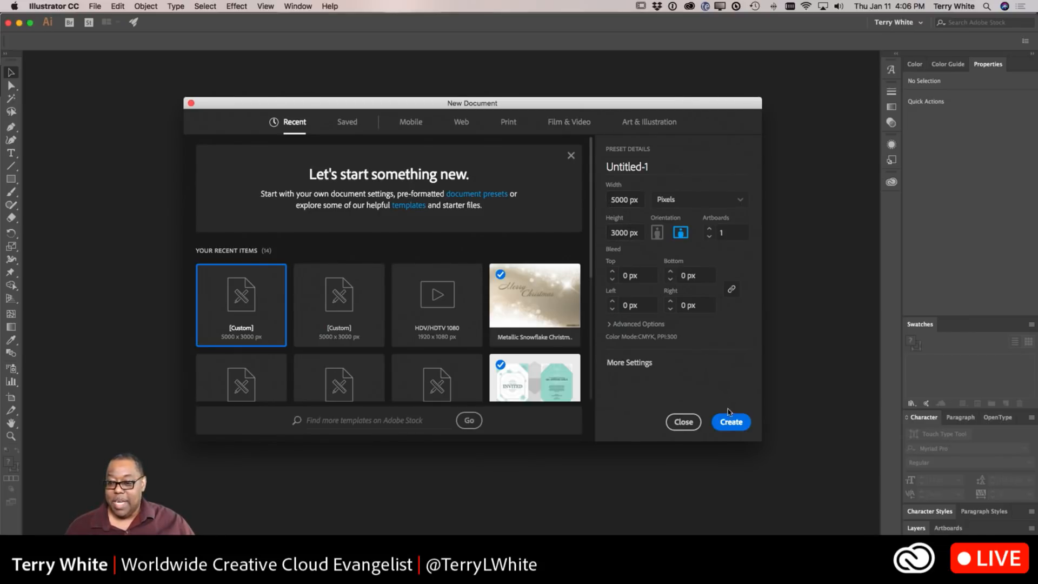
Step: Create the 5000 x 3000 px document
left_click(732, 423)
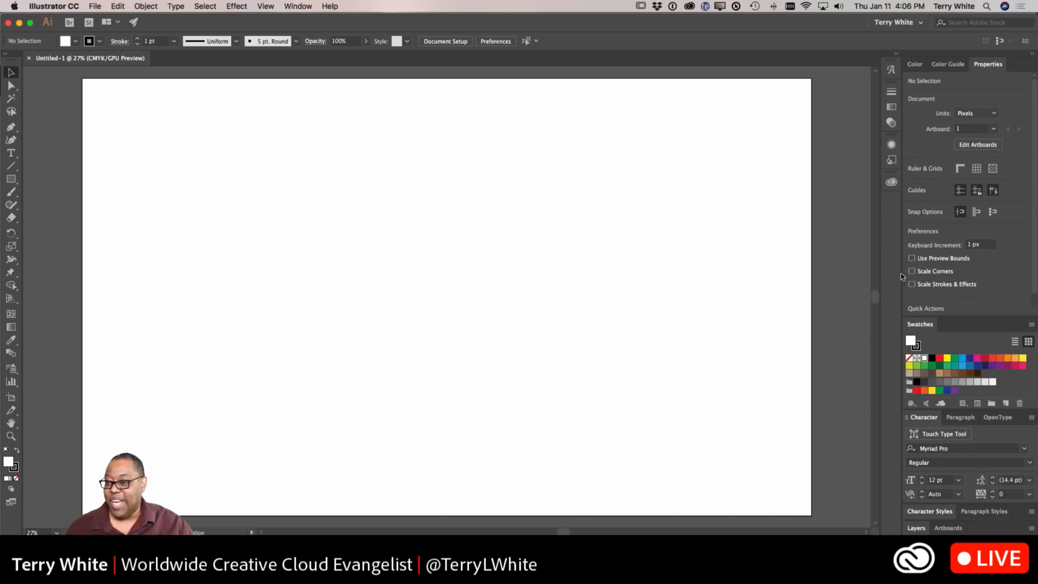
Step: Place the Background flag photo from the Libraries panel on the artboard's left part at about 1938 x 2919 px
left_click(891, 182)
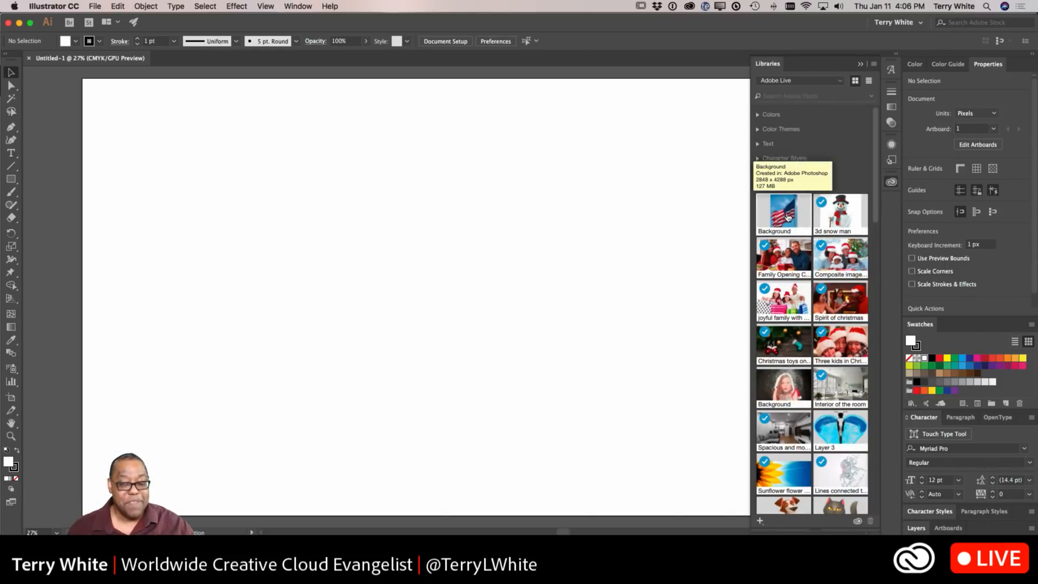
left_click_drag(787, 217, 589, 253)
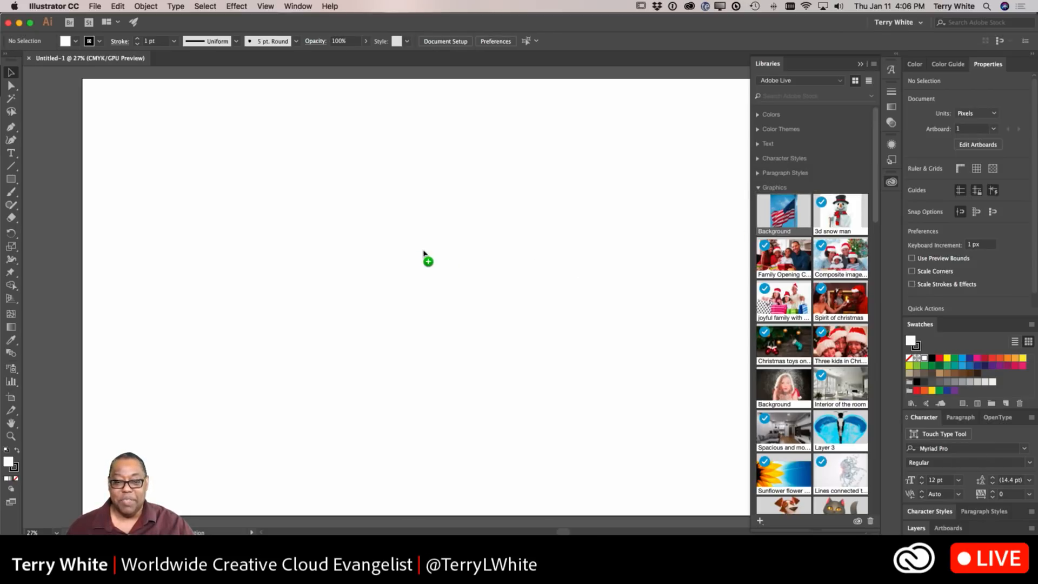
left_click_drag(285, 254, 281, 251)
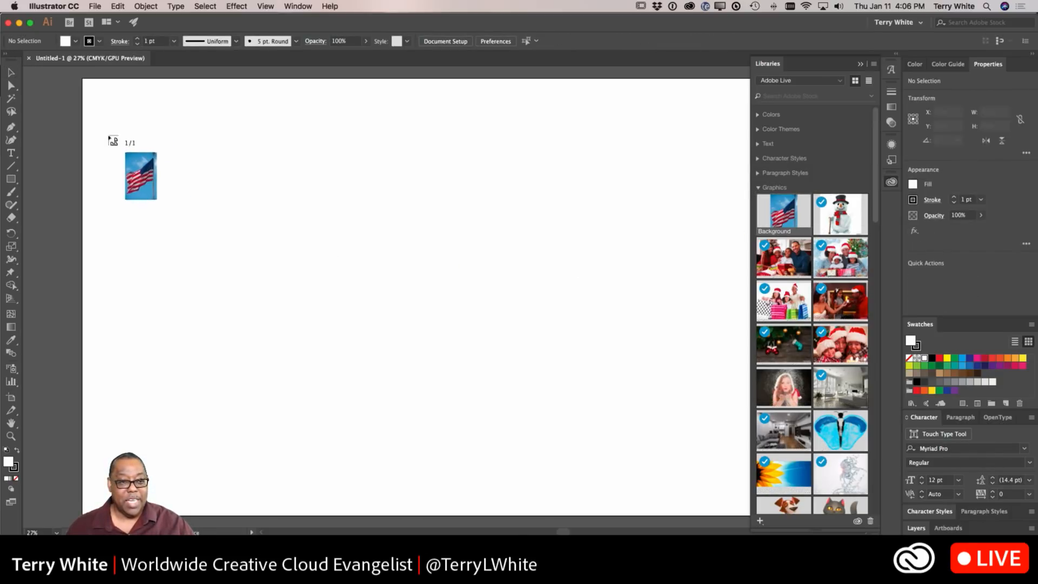
left_click_drag(94, 86, 400, 509)
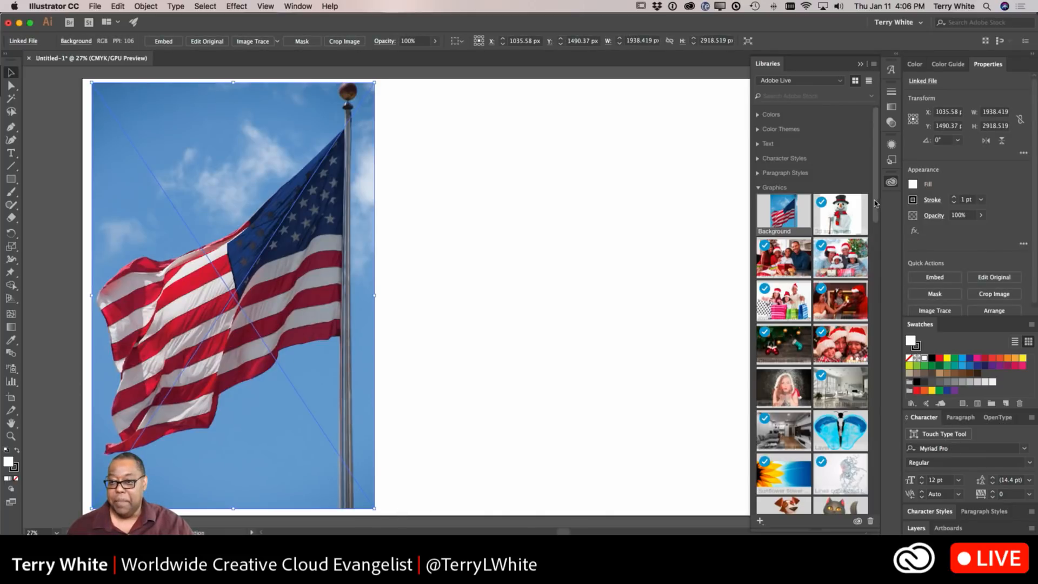
Step: Image Trace the flag photo with the 16 Colors preset, accepting the slow-tracing warning
left_click(860, 63)
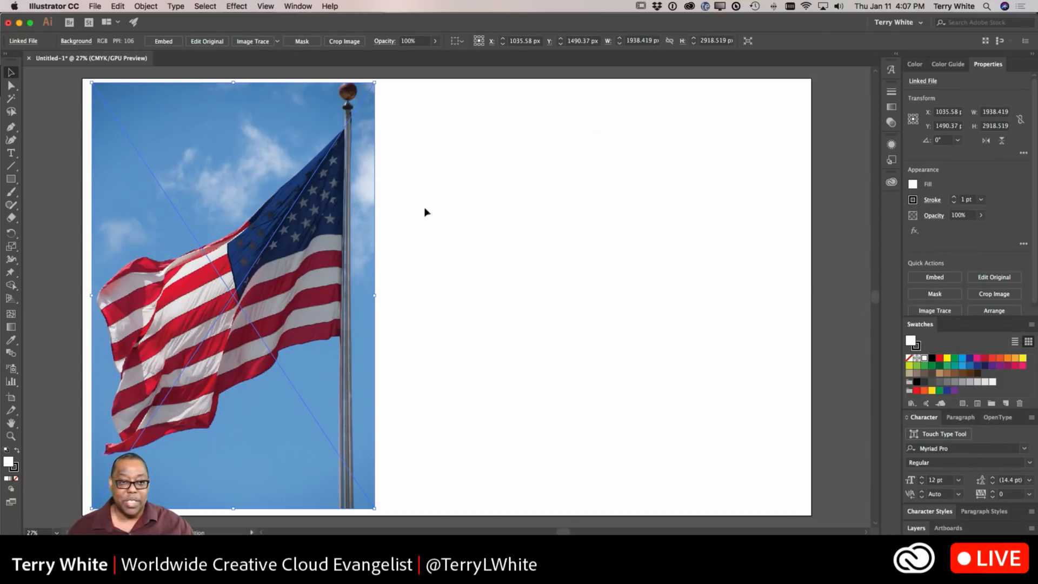
left_click(277, 42)
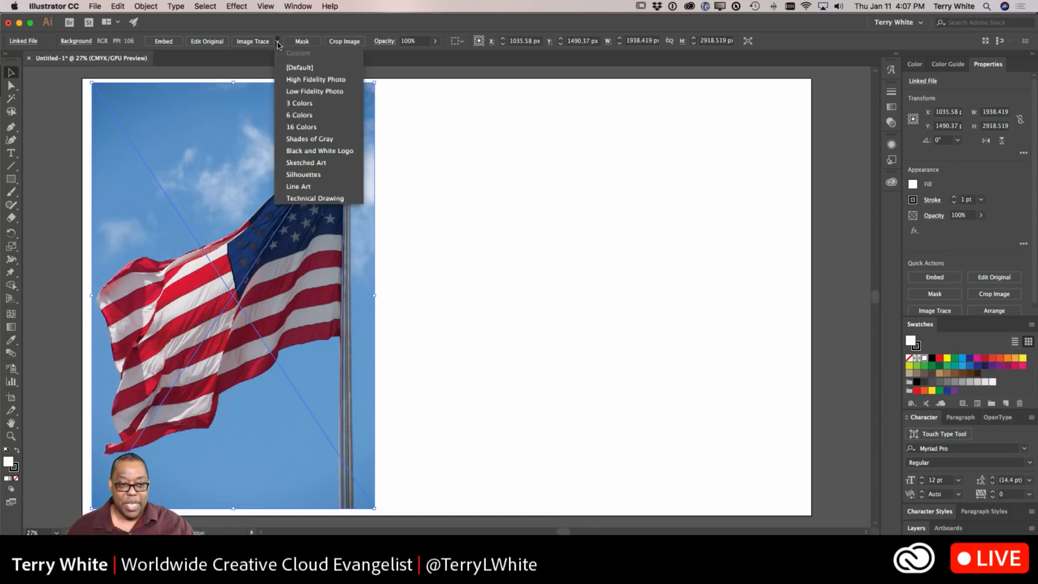
left_click(303, 130)
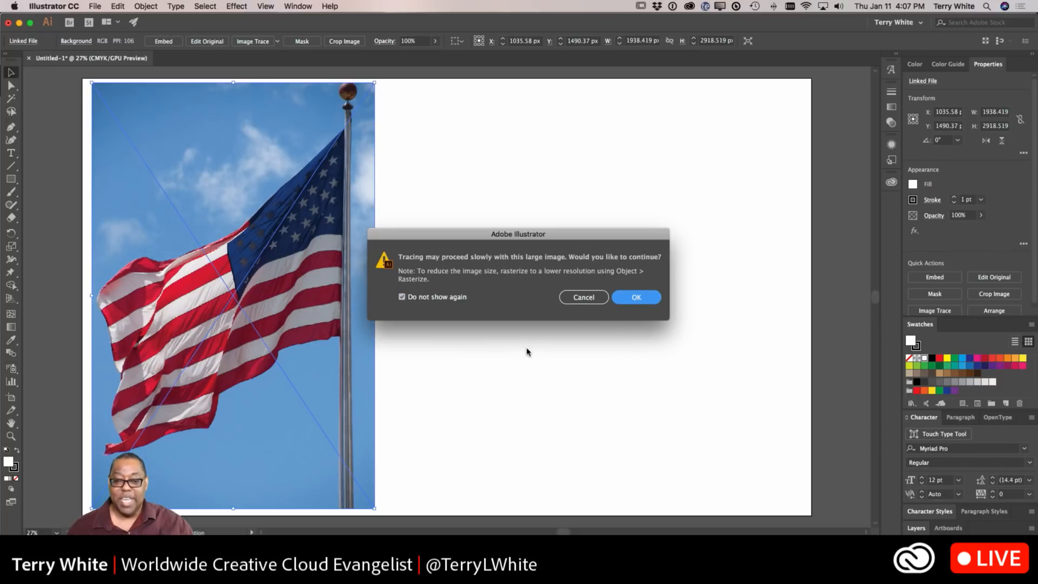
key("Return")
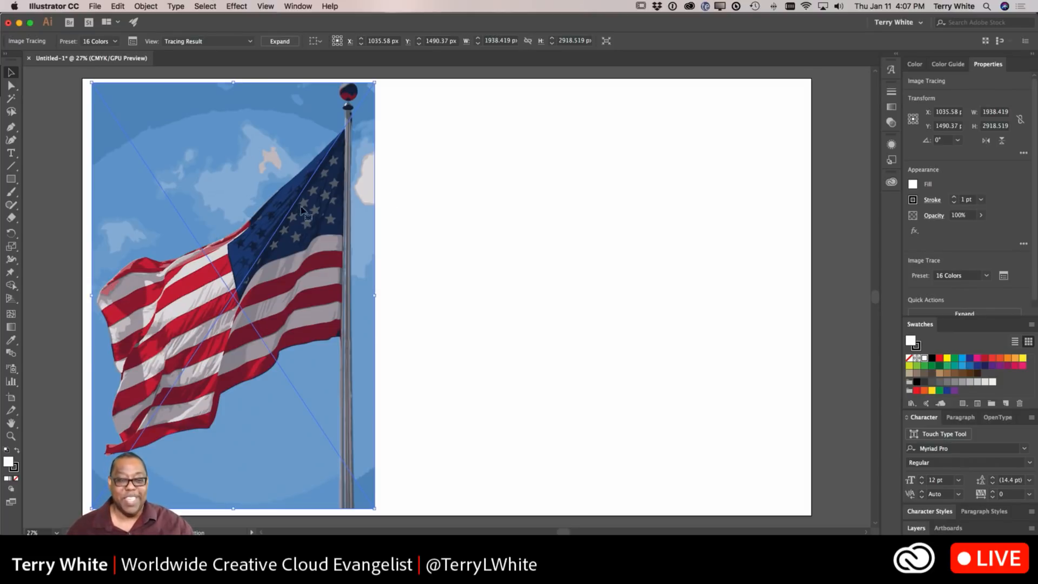
Step: Reflect the traced image across the vertical axis with preview enabled
right_click(295, 251)
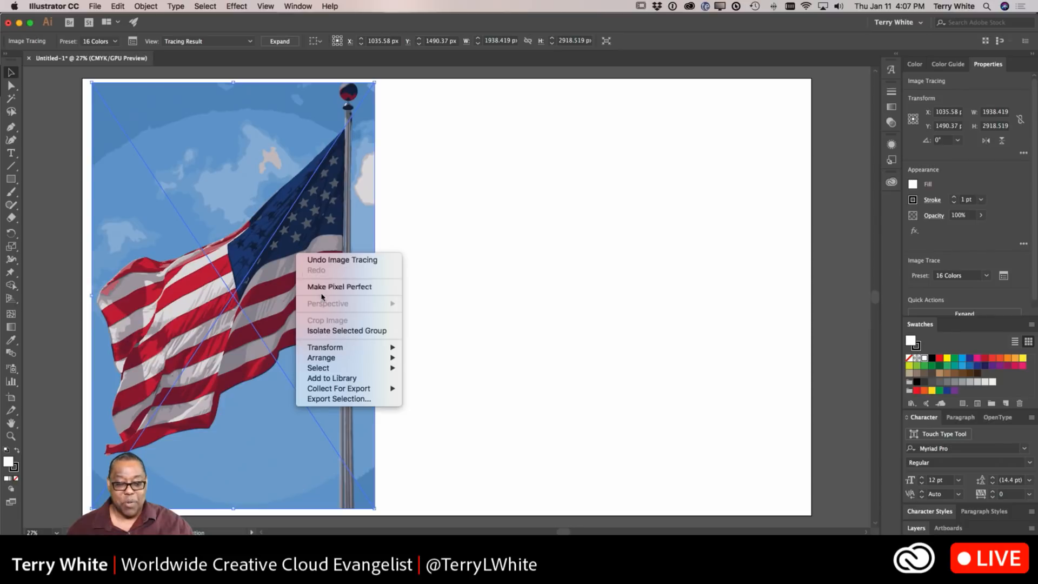
mouse_move(325, 361)
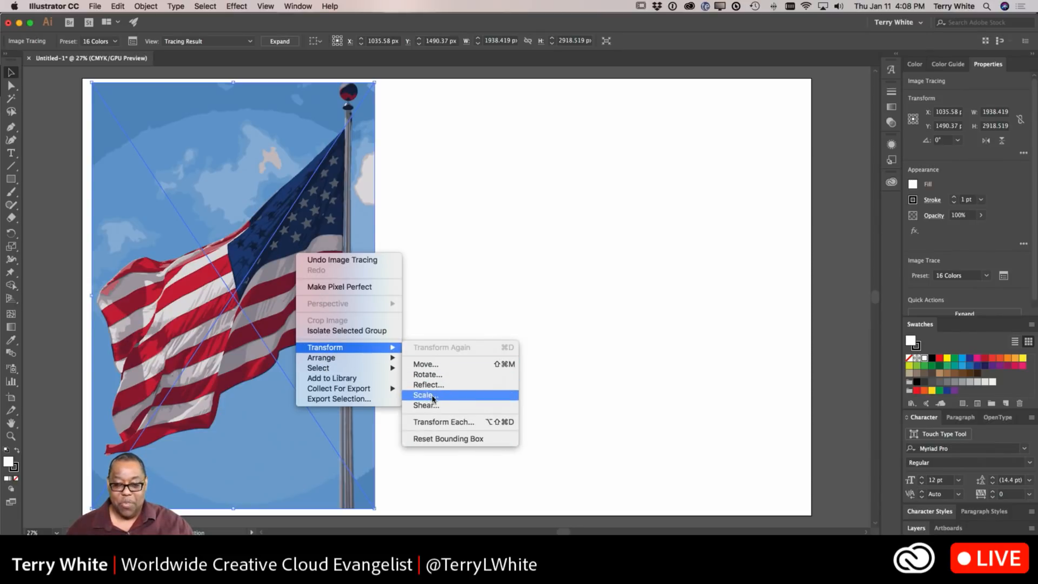
left_click(428, 384)
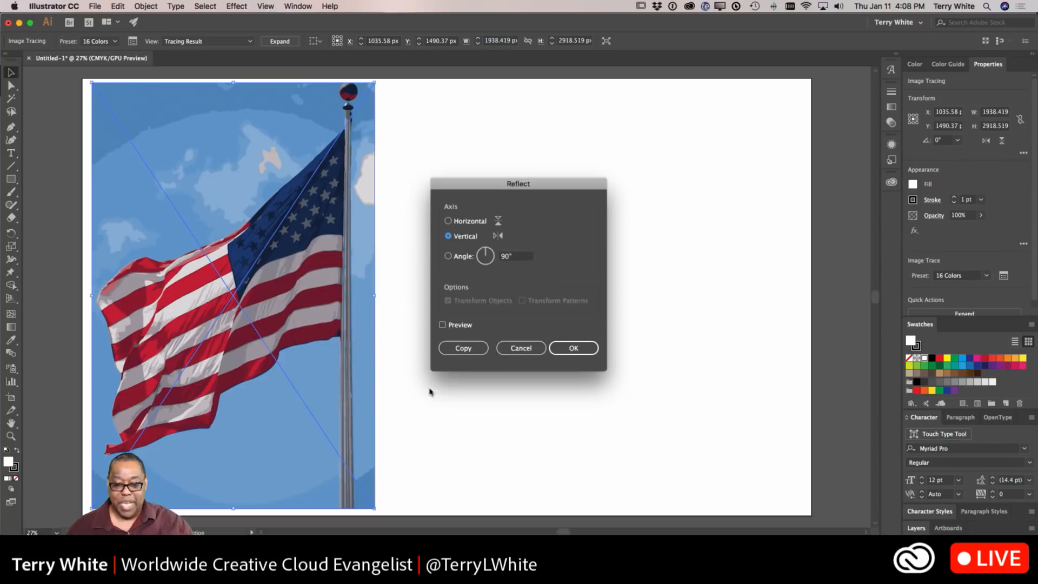
left_click(457, 326)
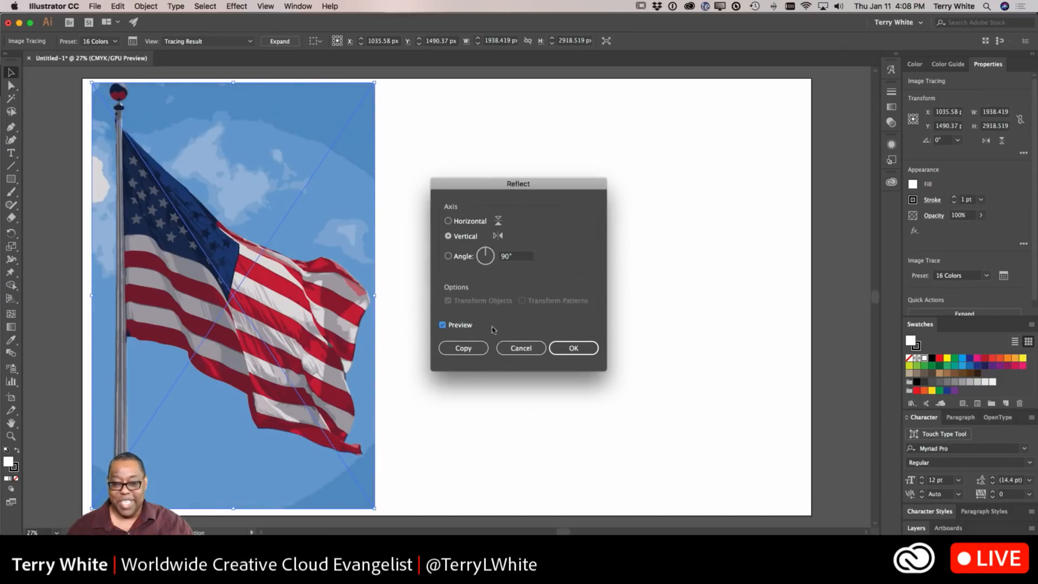
left_click(560, 351)
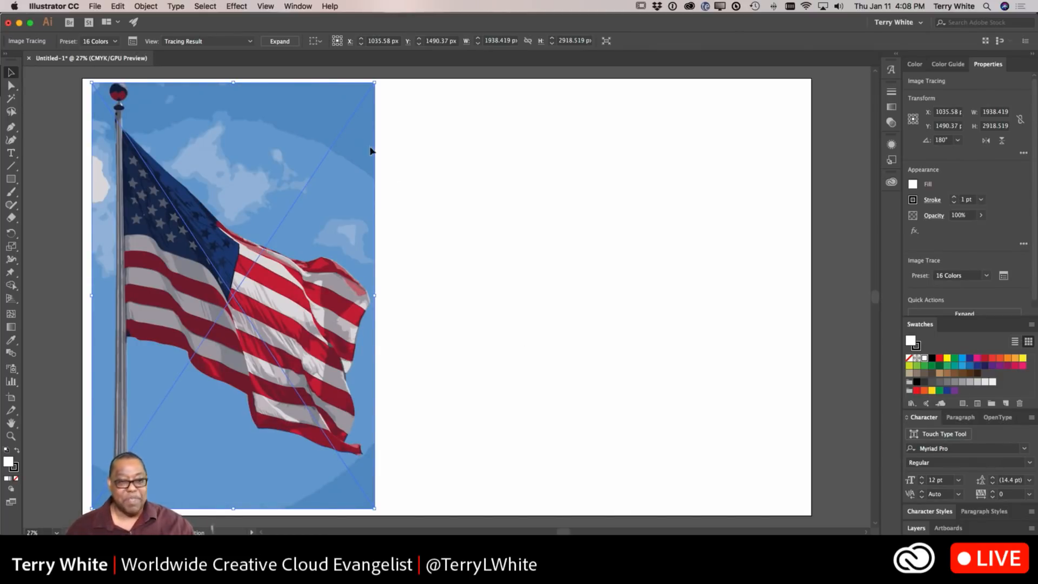
Step: Expand the tracing into paths and switch to the Direct Selection tool
left_click(284, 43)
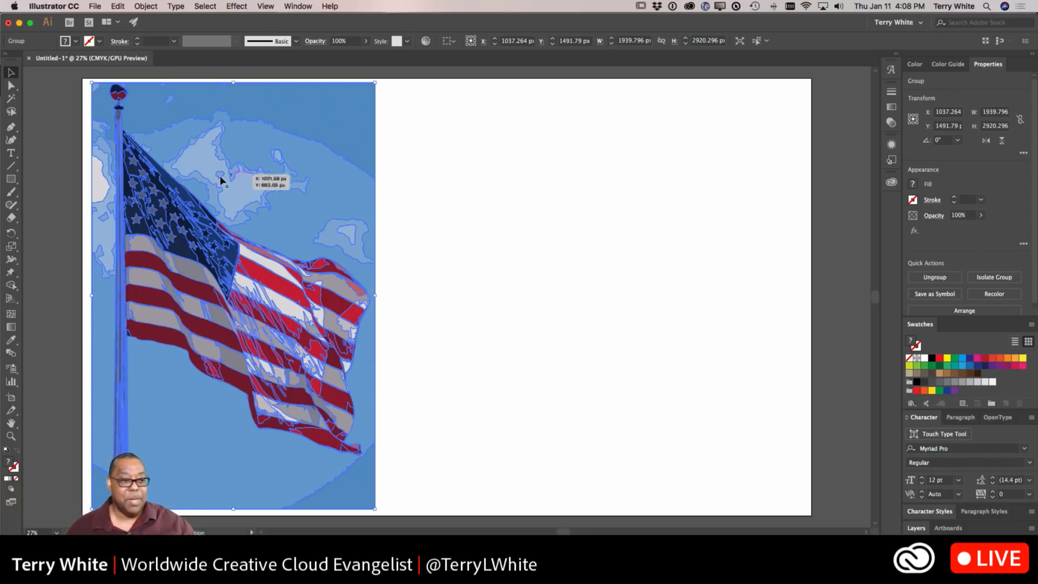
left_click(11, 85)
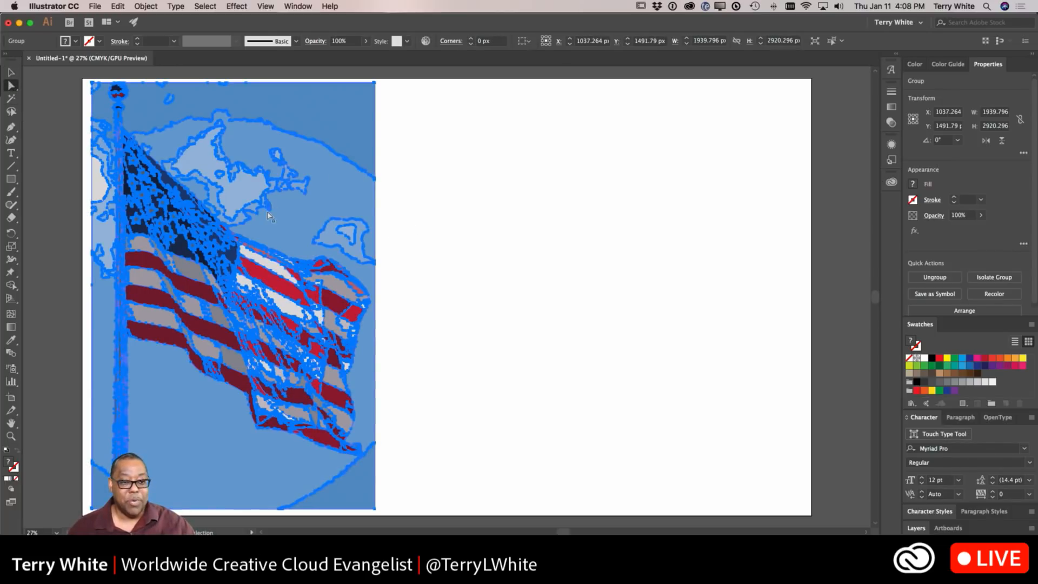
left_click(394, 203)
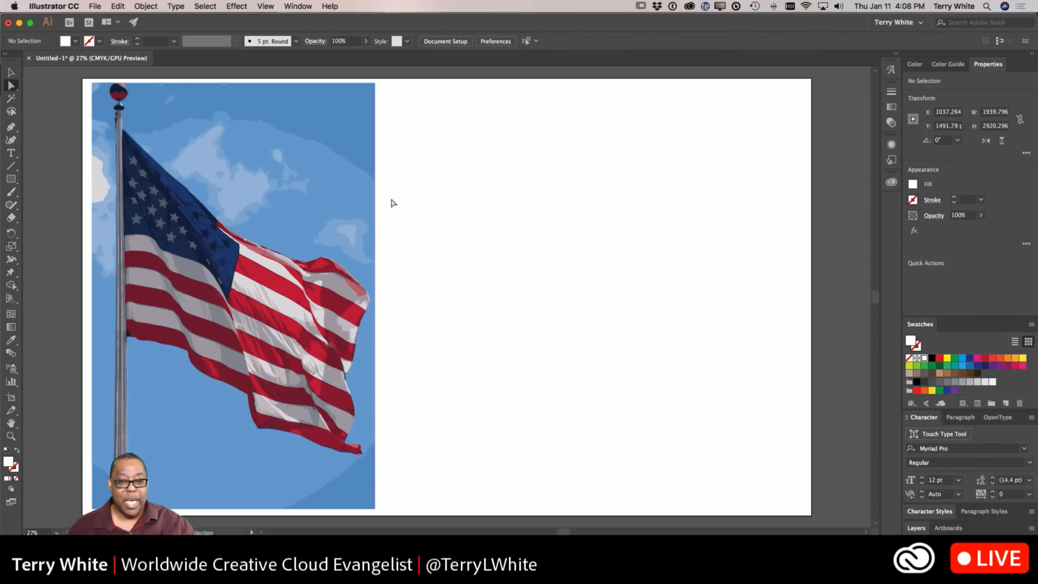
Step: Delete the blue sky shapes above, to the right of and below the flag one by one
left_click(319, 131)
key("Delete")
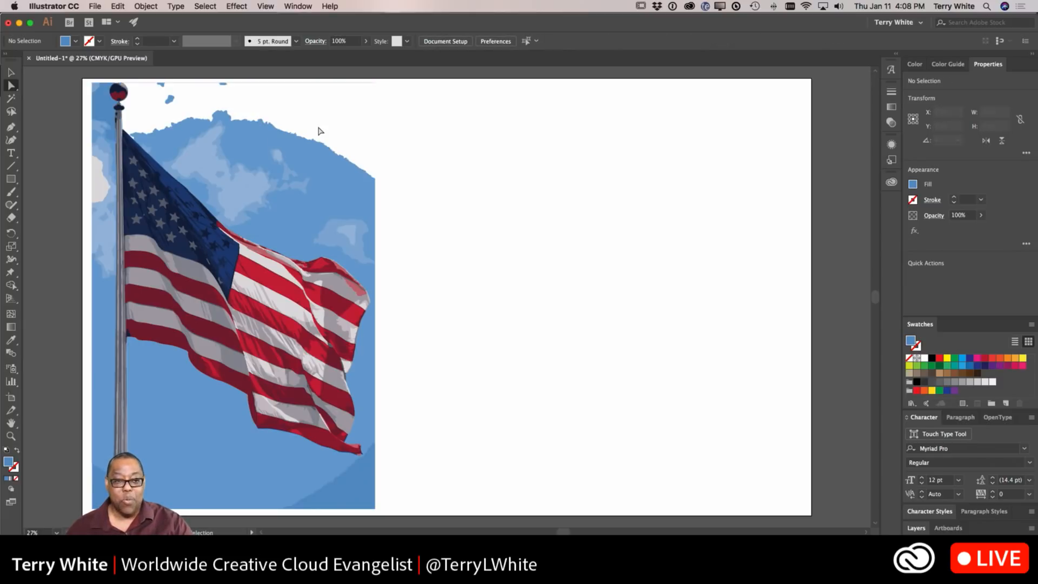
left_click(259, 184)
key("Delete")
left_click(260, 184)
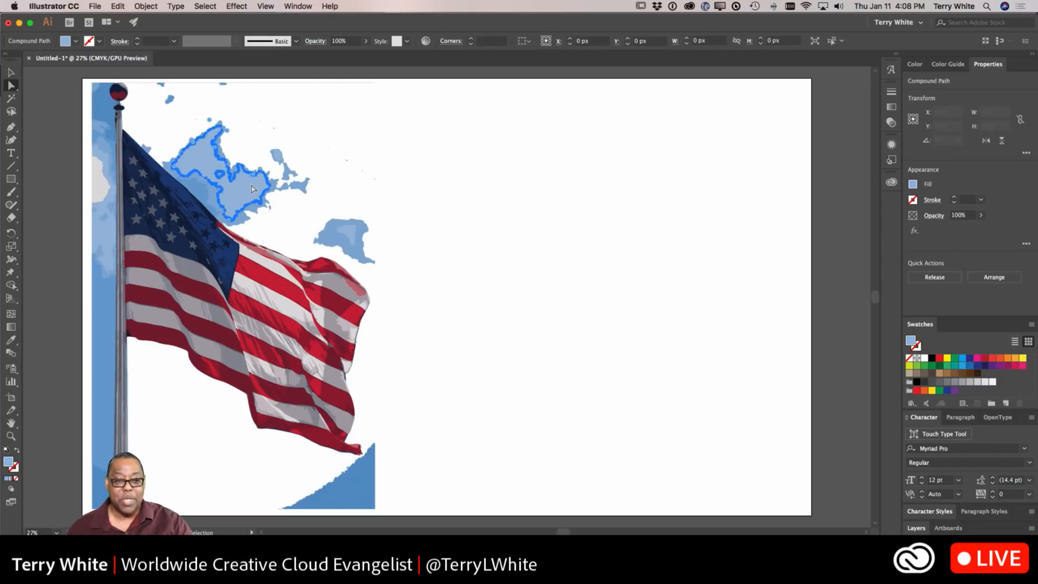
key("Delete")
left_click(284, 186)
key("Delete")
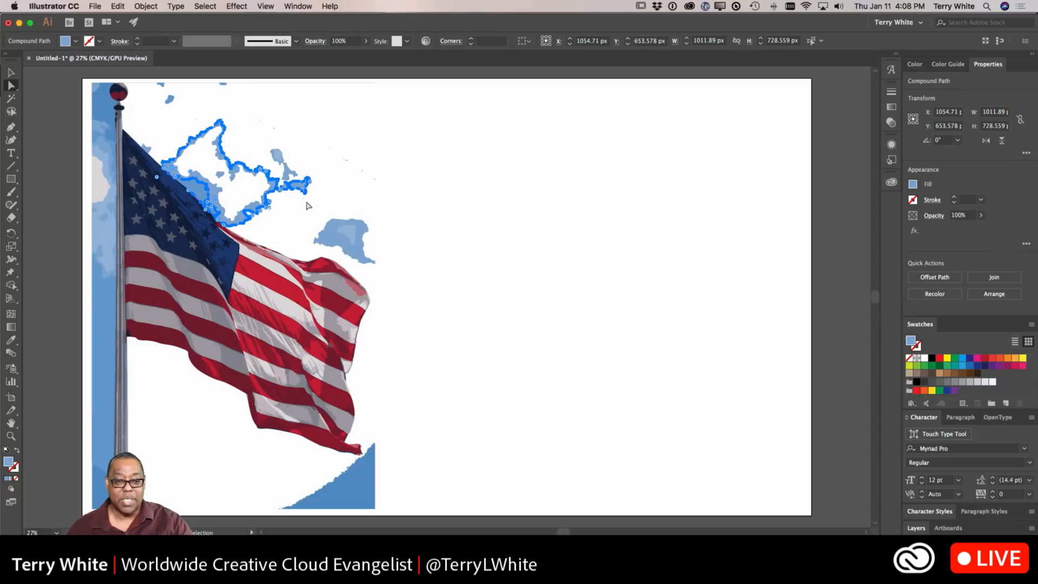
key("Delete")
left_click(243, 204)
key("Delete")
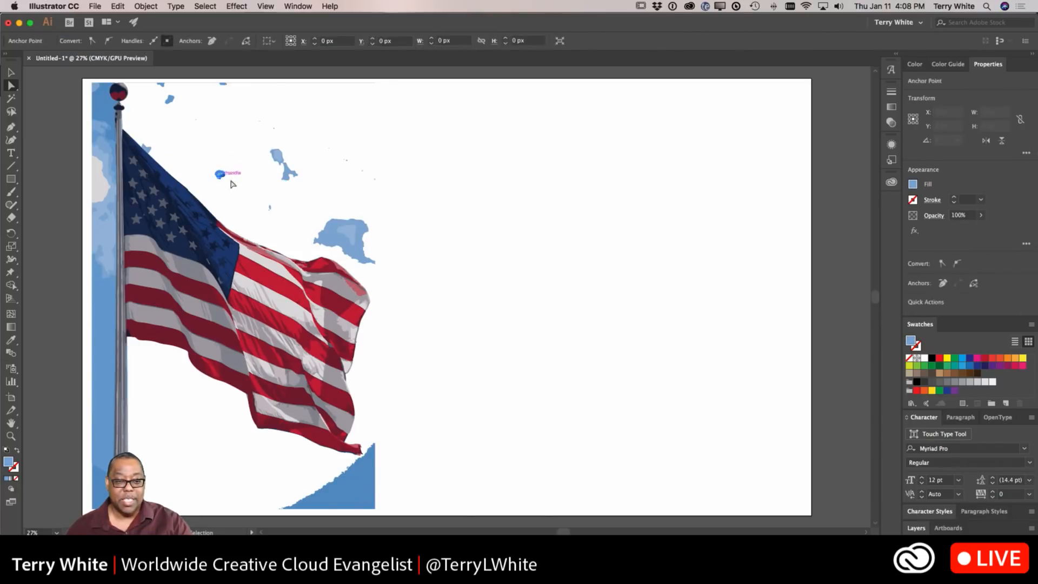
left_click(323, 236)
key("Delete")
left_click(347, 233)
key("Delete")
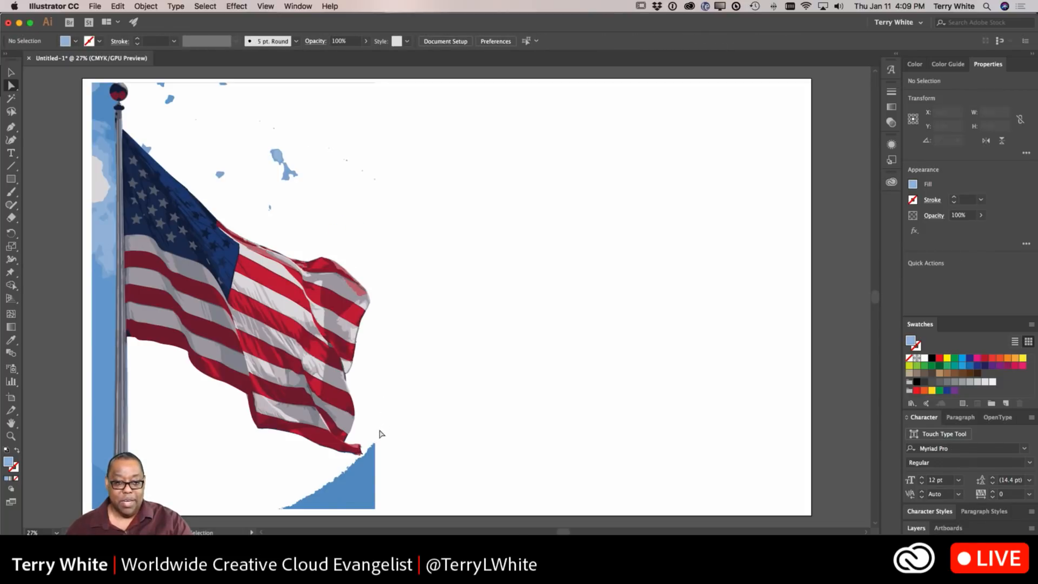
left_click(149, 150)
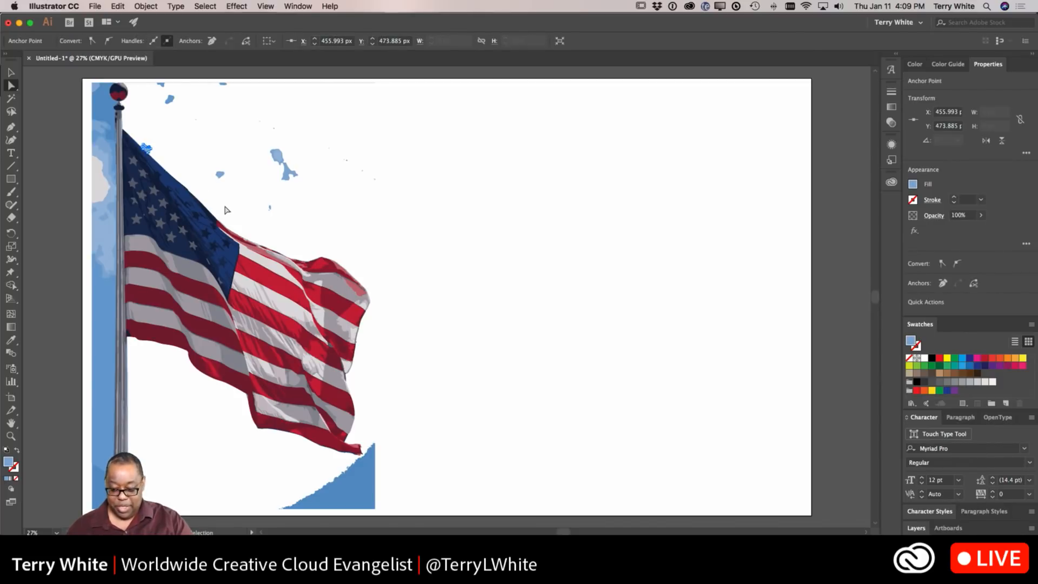
key("Delete")
left_click(361, 506)
key("Delete")
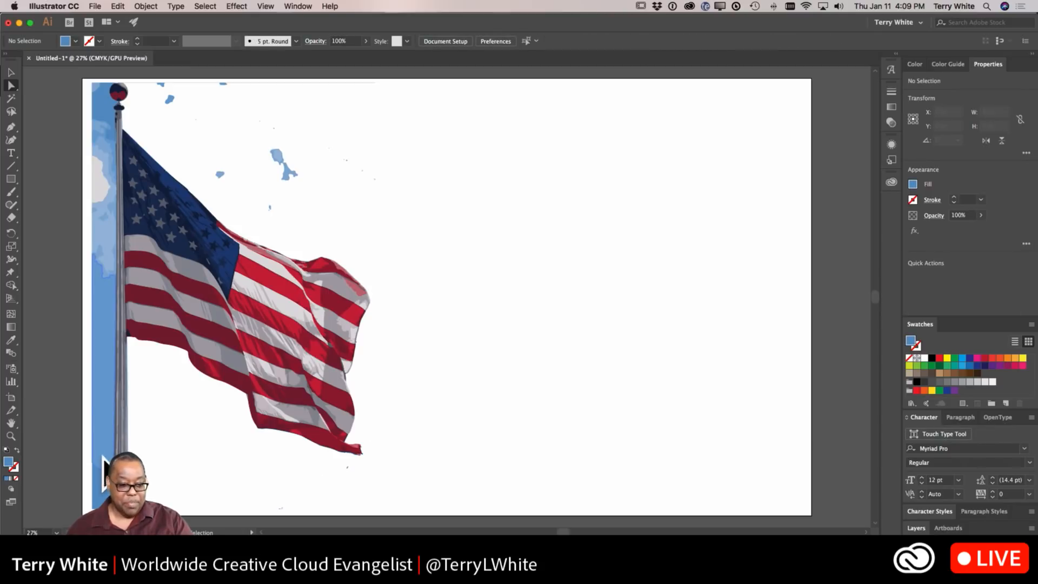
Step: Delete the remaining sky shapes along the left side of the flagpole one by one
left_click(101, 456)
key("Delete")
left_click(99, 492)
key("Delete")
left_click(106, 238)
key("Delete")
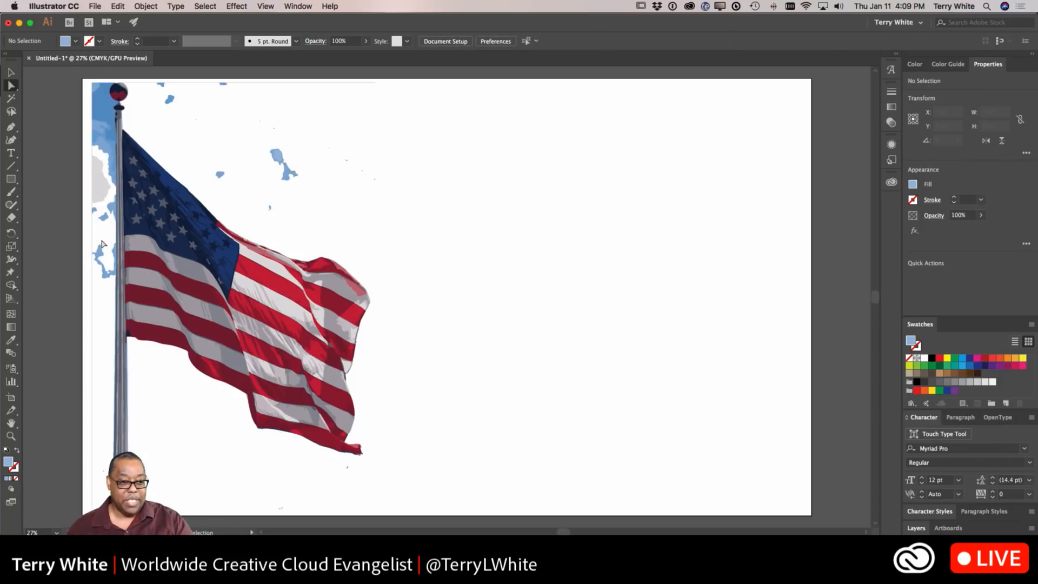
left_click(106, 265)
key("Delete")
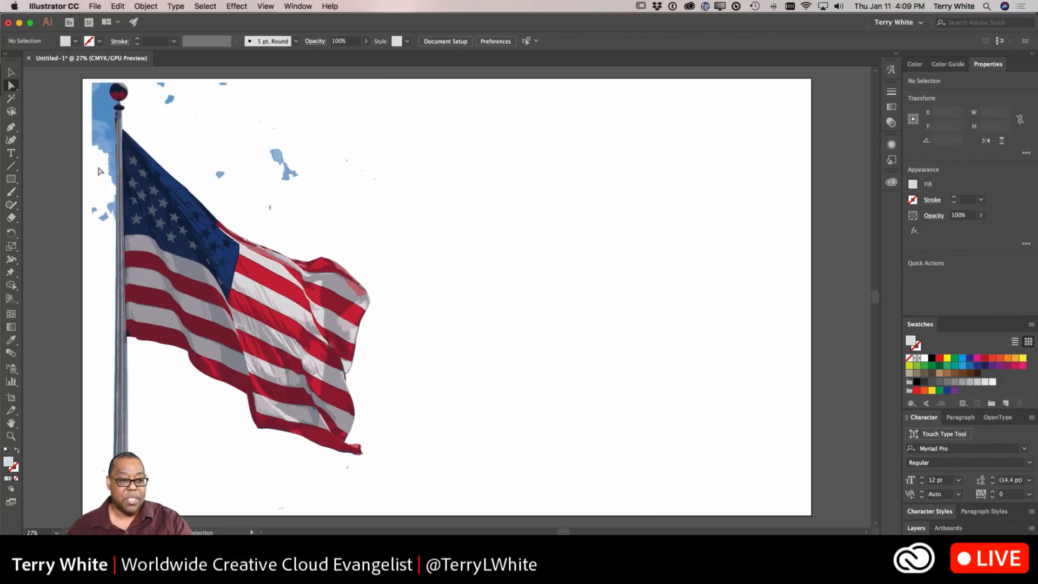
left_click(105, 156)
key("Delete")
left_click(106, 145)
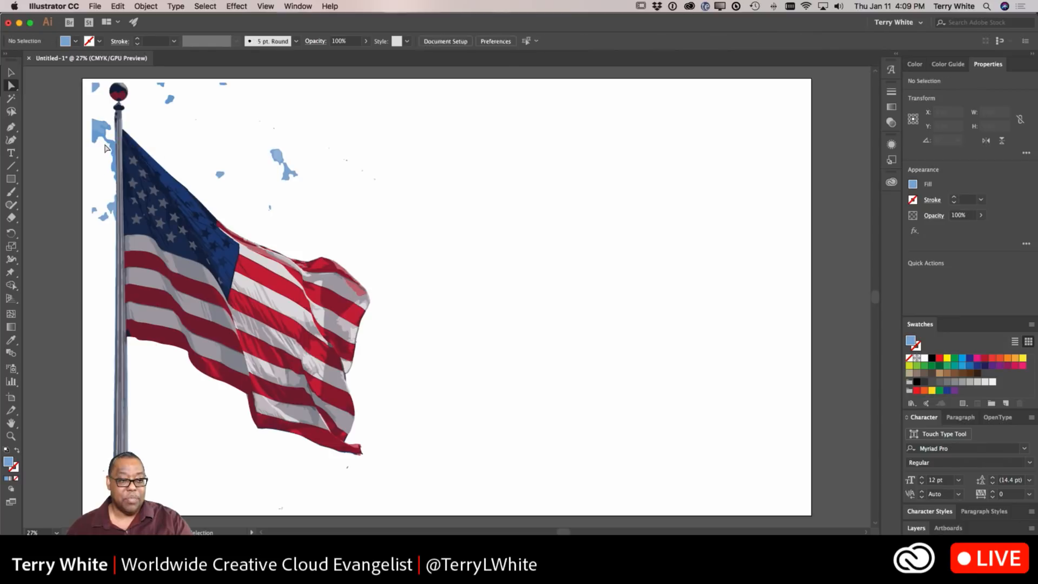
key("Delete")
left_click(103, 143)
key("Delete")
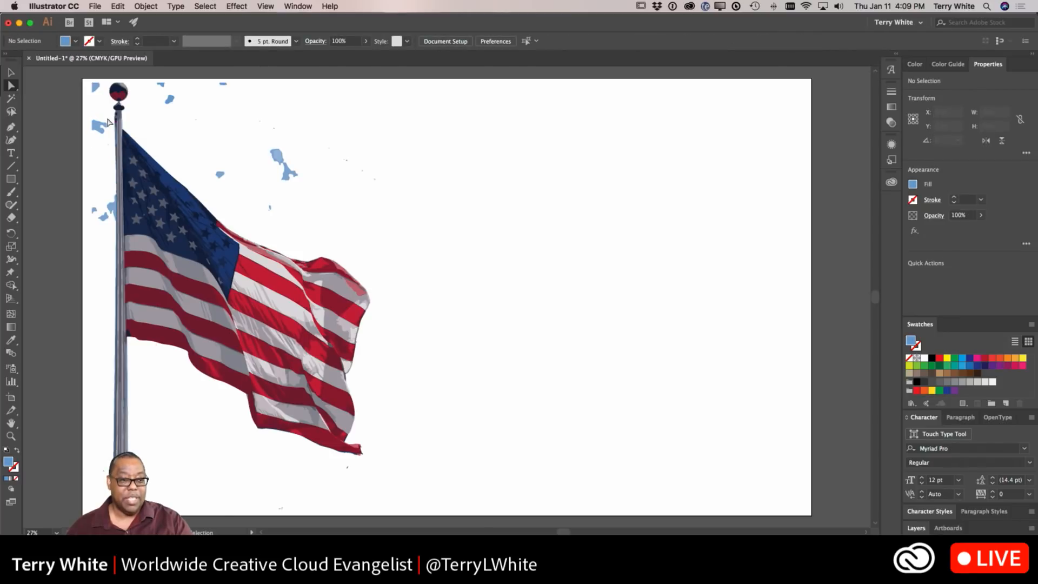
left_click(101, 128)
key("Delete")
left_click(99, 86)
key("Delete")
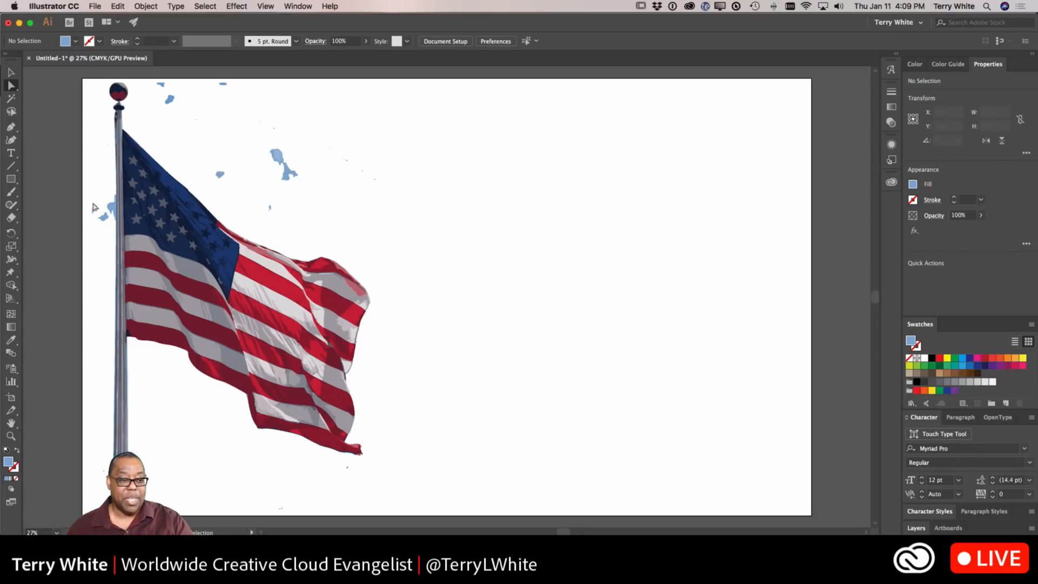
Step: Delete the last small blue sky fragments next to the upper flagpole one by one
left_click(111, 209)
key("Delete")
left_click(111, 210)
key("Delete")
left_click(104, 217)
key("Delete")
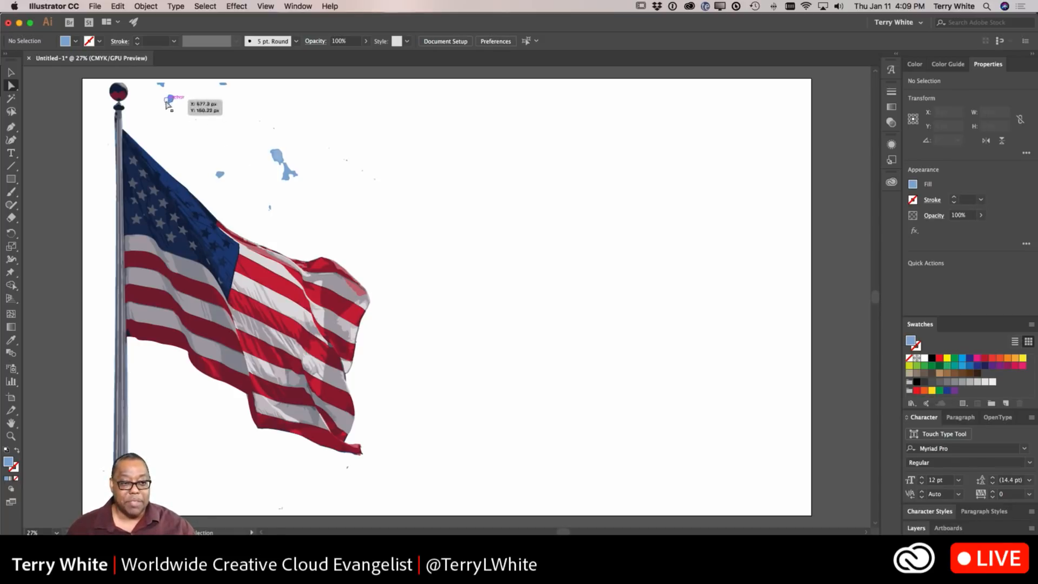
Step: Lasso-select the scattered sky specks above the flag and delete them
left_click(11, 113)
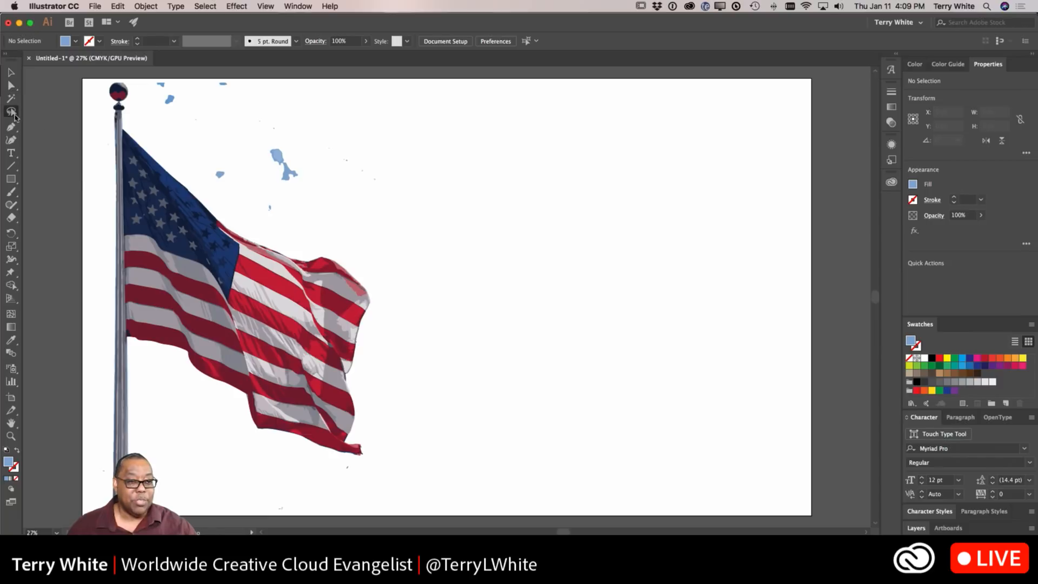
mouse_move(249, 93)
left_mouse_down()
mouse_move(220, 80)
mouse_move(167, 81)
mouse_move(152, 170)
mouse_move(160, 242)
mouse_move(180, 283)
mouse_move(272, 350)
mouse_move(318, 359)
mouse_move(377, 340)
mouse_move(368, 309)
mouse_move(355, 333)
mouse_move(384, 320)
mouse_move(348, 253)
mouse_move(252, 206)
left_mouse_up()
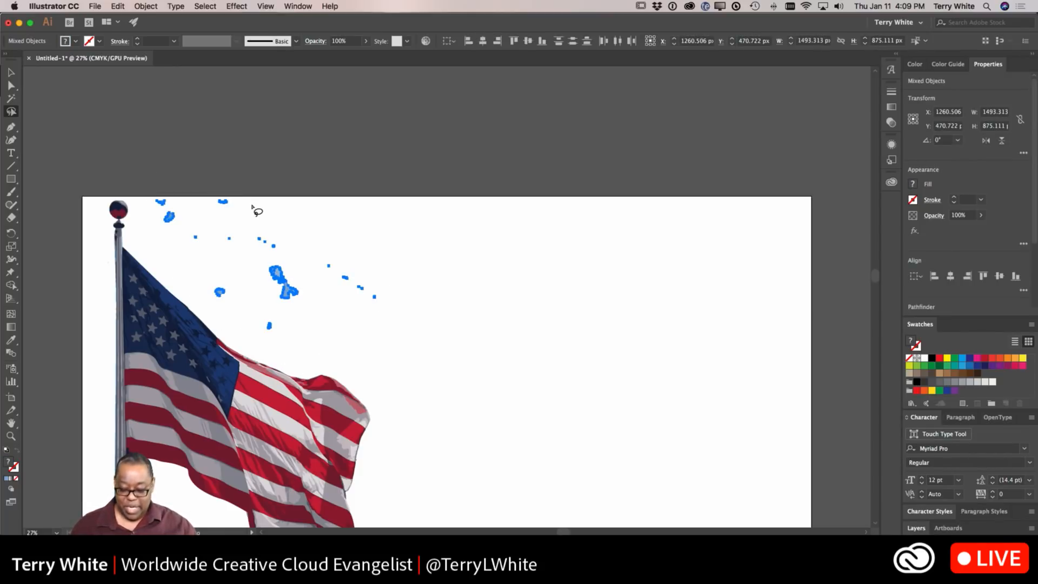
key("Delete")
Step: Lasso-select the stray specks below the flag's lower edge and delete them
scroll(252, 206, "down", 5)
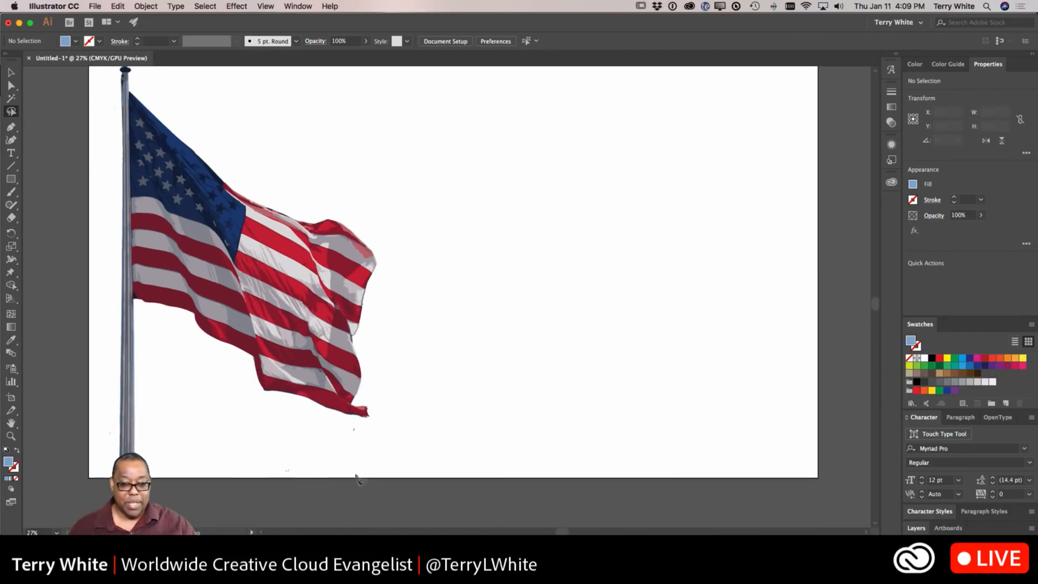
mouse_move(379, 430)
left_mouse_down()
mouse_move(291, 424)
mouse_move(235, 370)
mouse_move(205, 365)
mouse_move(192, 342)
mouse_move(166, 333)
mouse_move(141, 433)
left_mouse_up()
mouse_move(184, 483)
left_mouse_down()
mouse_move(303, 498)
mouse_move(359, 471)
mouse_move(377, 438)
left_mouse_up()
key("Delete")
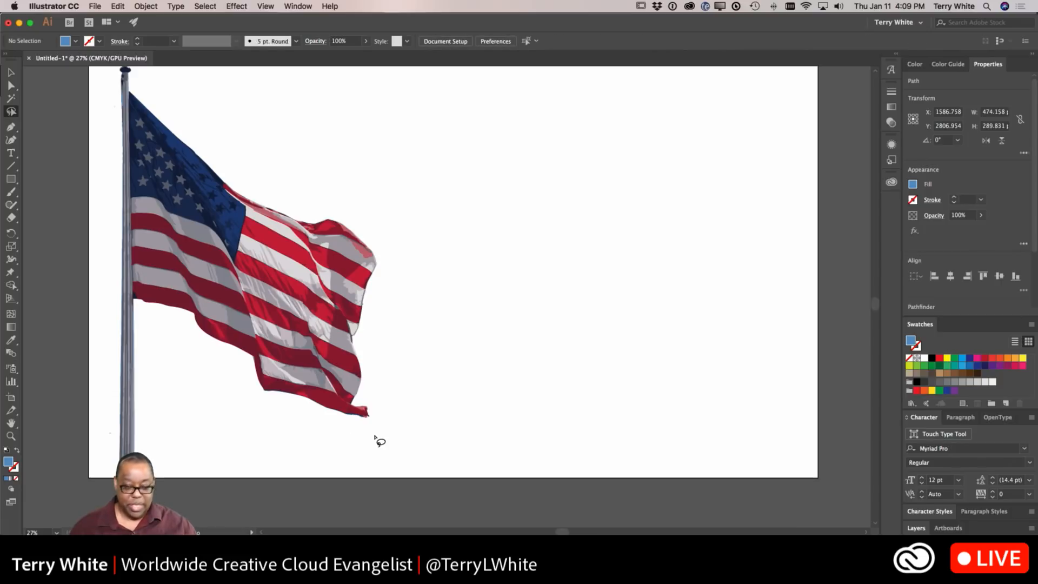
Step: Select all to locate leftover specks, then lasso-select the stray specks beside the flagpole and delete them
key("super+a")
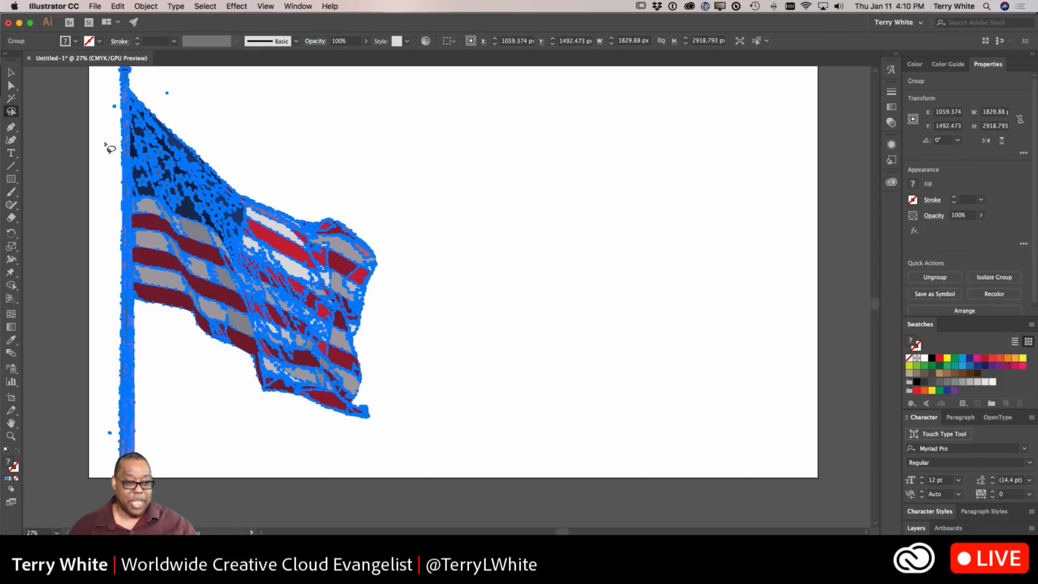
left_click(205, 116)
mouse_move(171, 83)
left_mouse_down()
mouse_move(161, 86)
mouse_move(184, 111)
left_mouse_up()
mouse_move(112, 97)
left_mouse_down()
mouse_move(117, 115)
mouse_move(112, 100)
left_mouse_up()
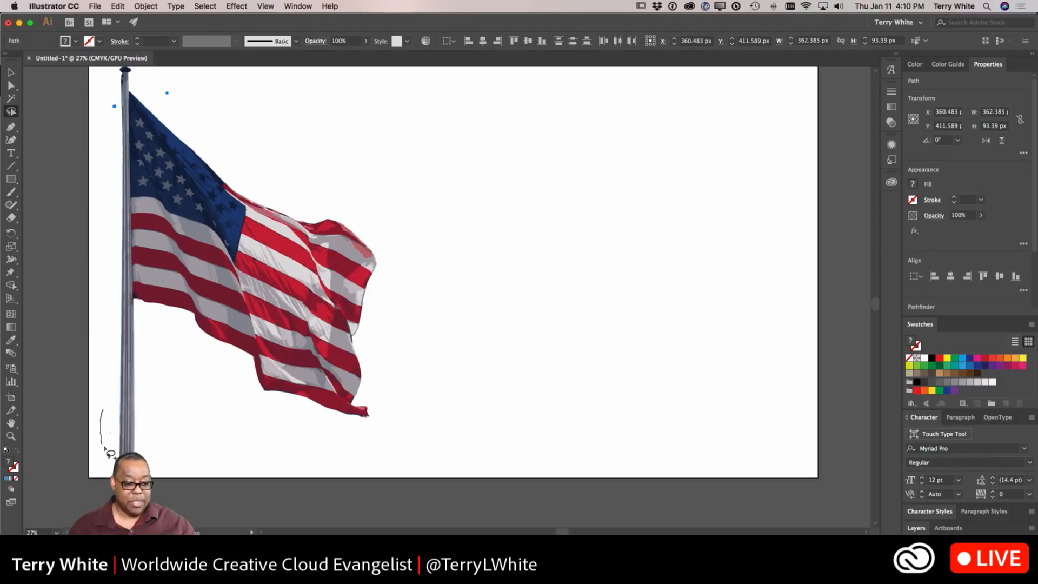
left_click_drag(115, 425, 111, 412)
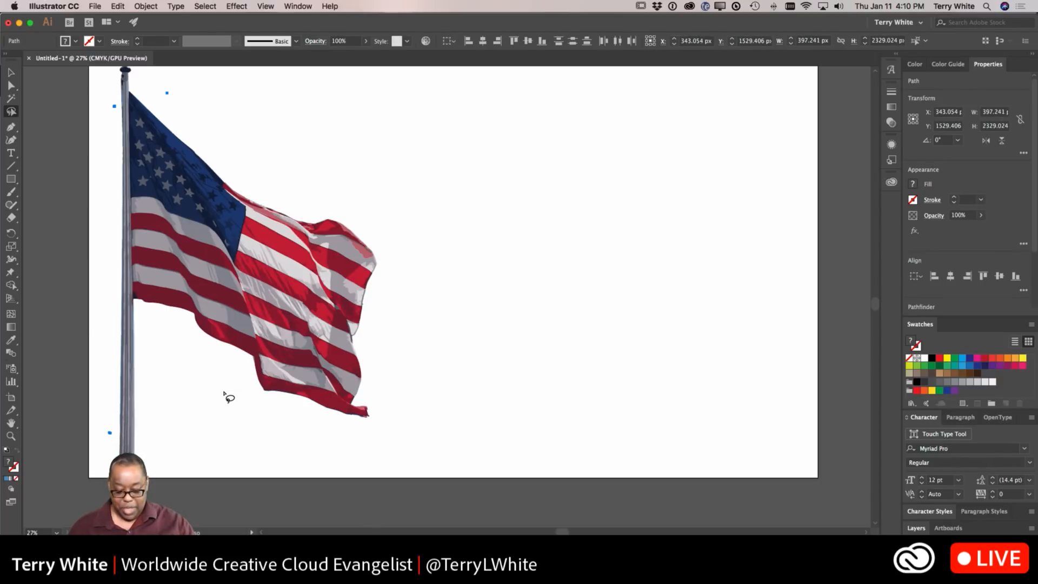
key("Delete")
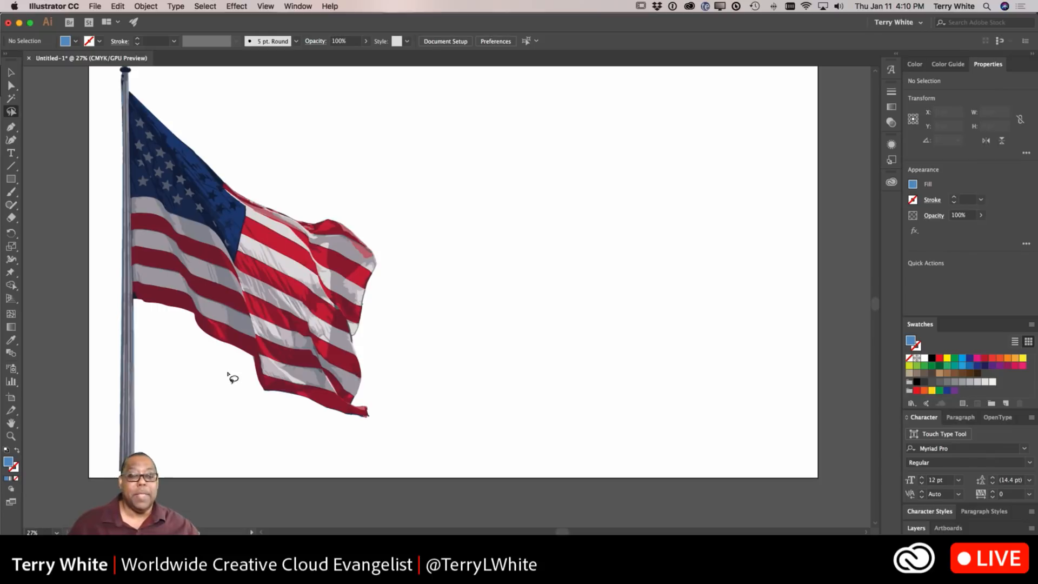
Step: Select the flag artwork with the Selection tool to inspect the cleaned-up paths
left_click(10, 72)
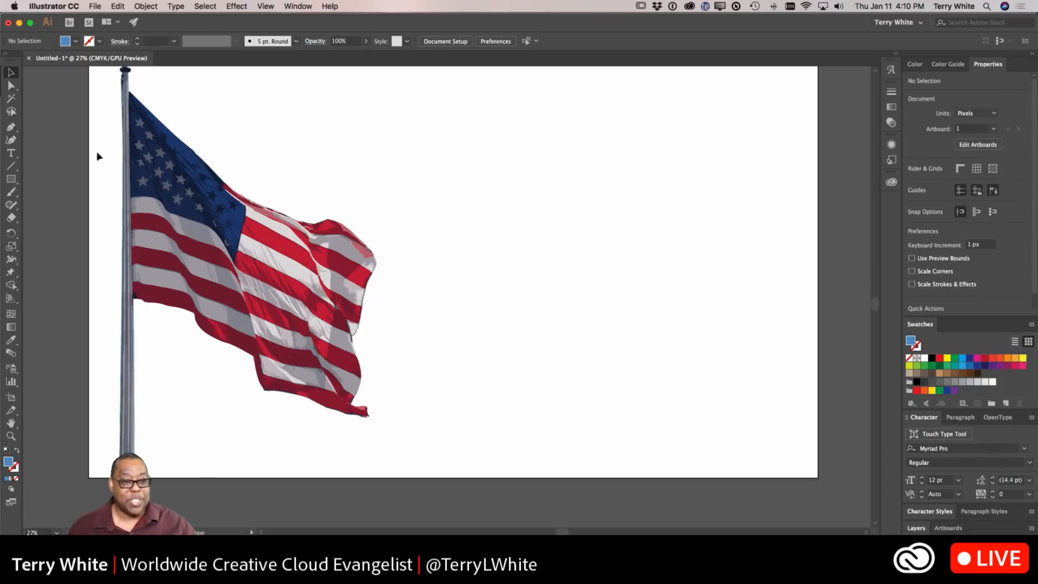
left_click(150, 210)
left_click_drag(150, 210, 143, 218)
scroll(325, 206, "up", 2)
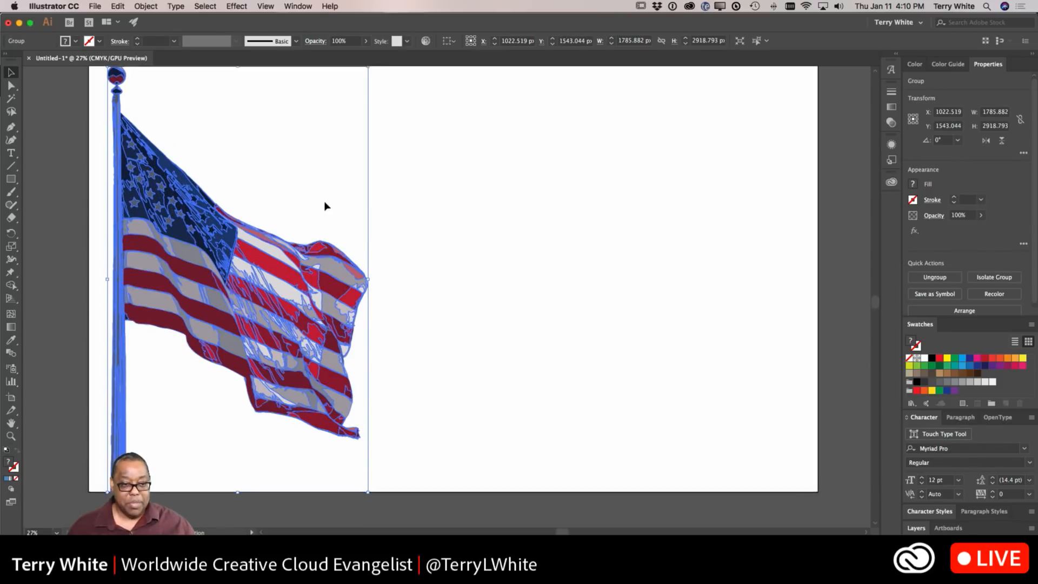
scroll(325, 206, "up", 2)
scroll(409, 212, "up", 1)
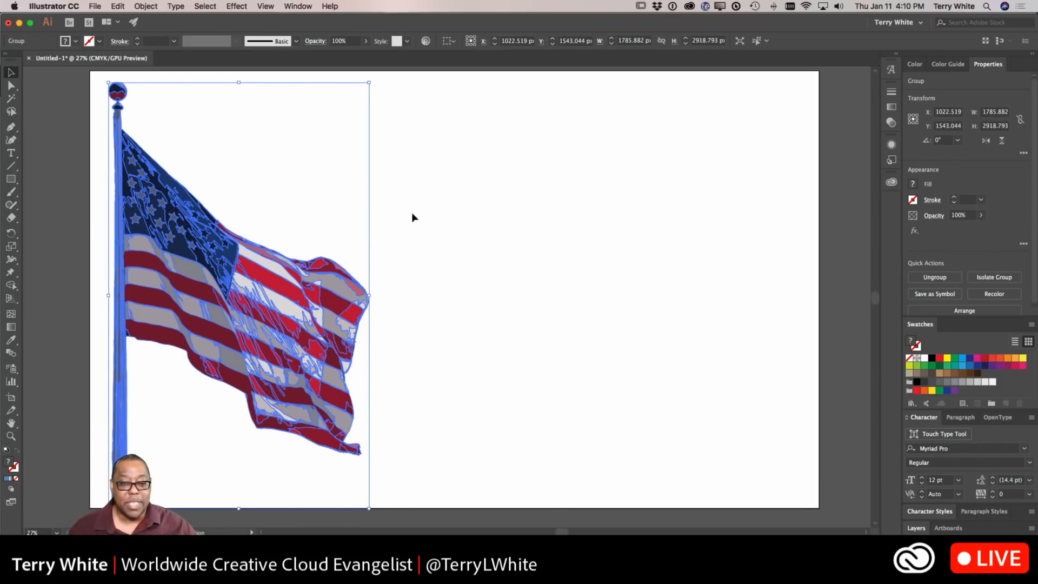
left_click(413, 217)
left_click(280, 282)
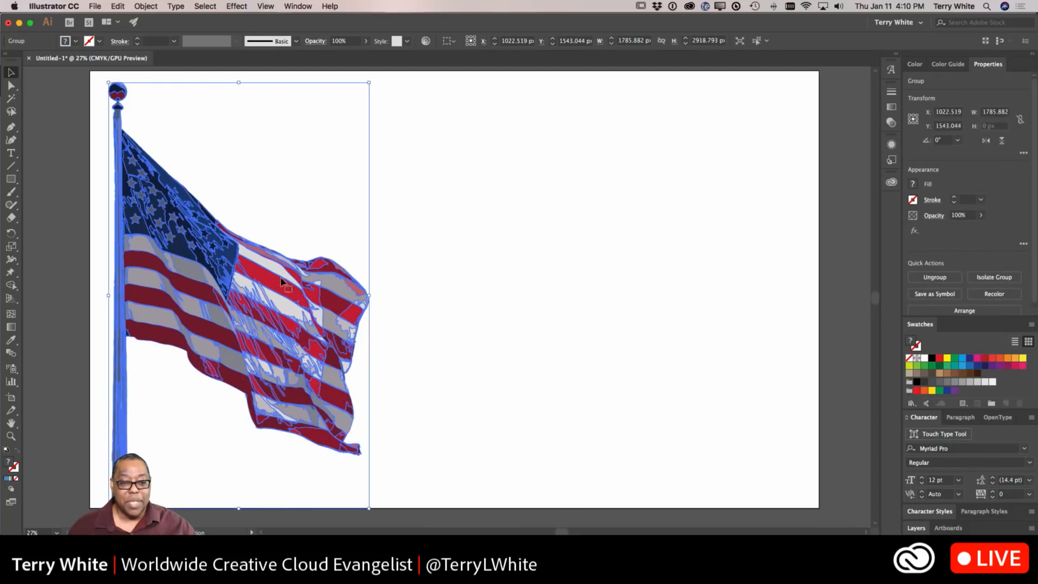
left_click(512, 218)
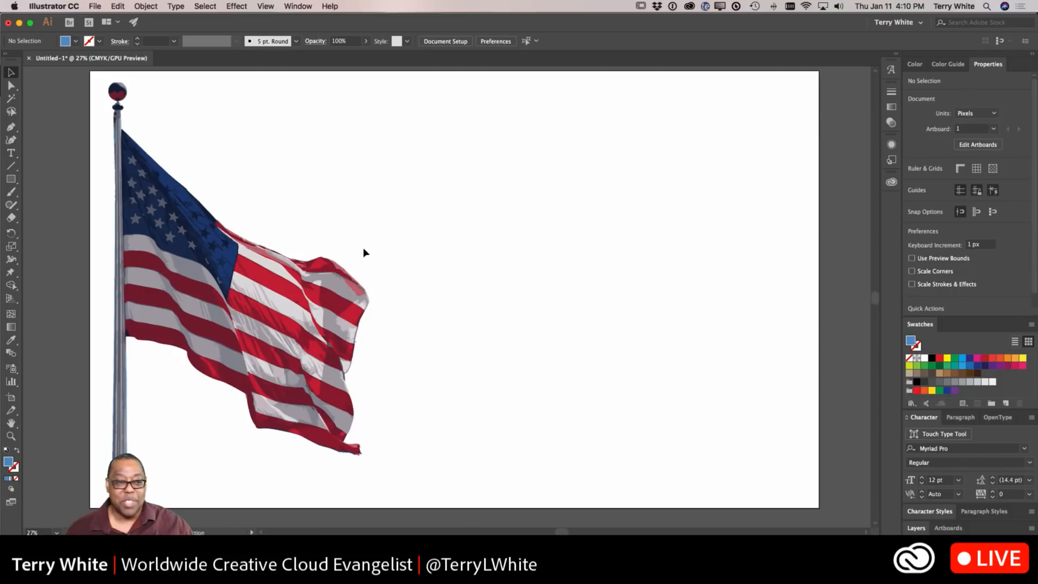
Step: Create a point text object reading VETERANS on the empty artboard area right of the flag
left_click(11, 153)
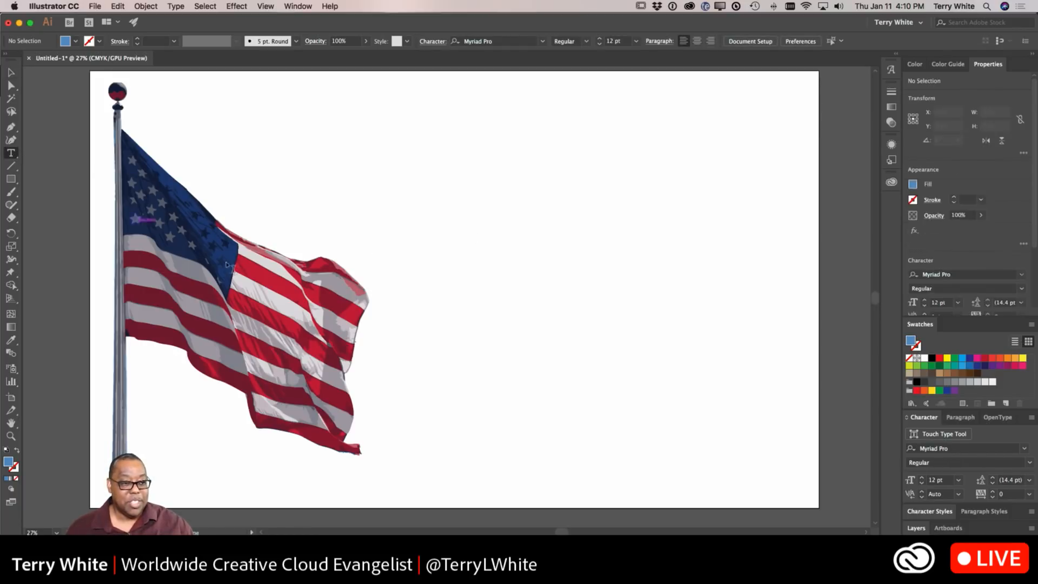
left_click(429, 226)
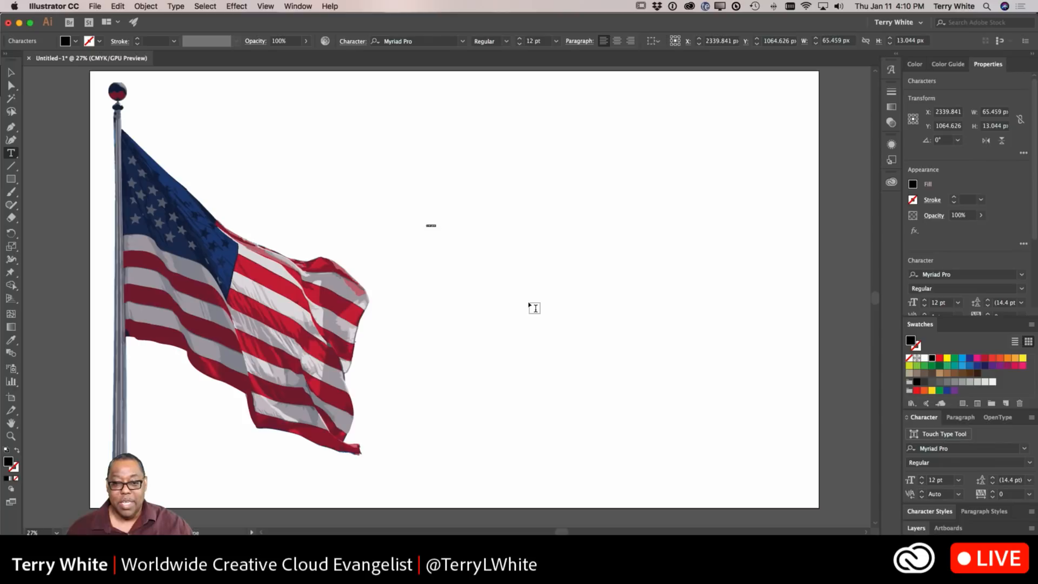
type("VE")
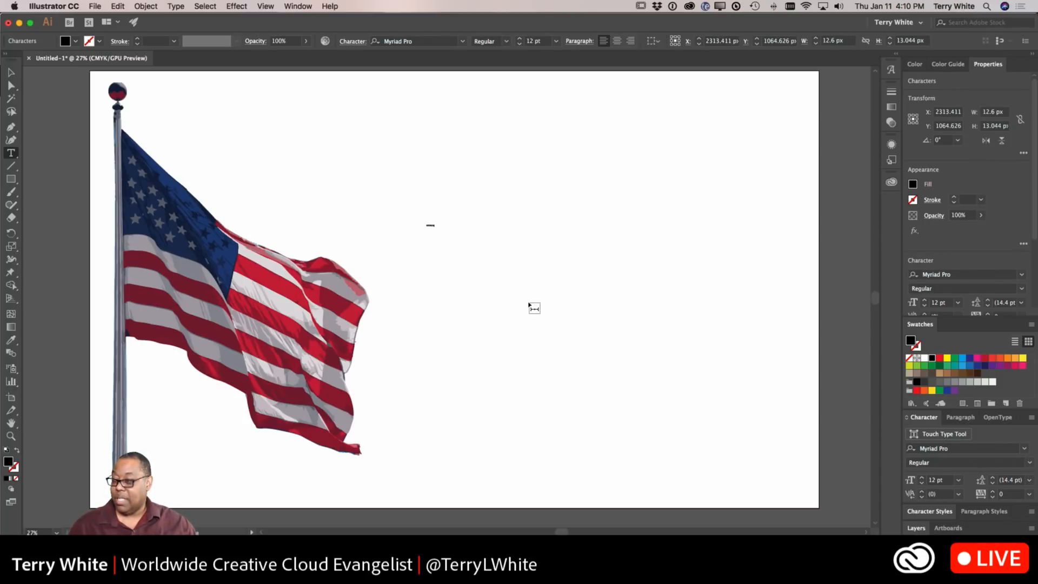
key("Escape")
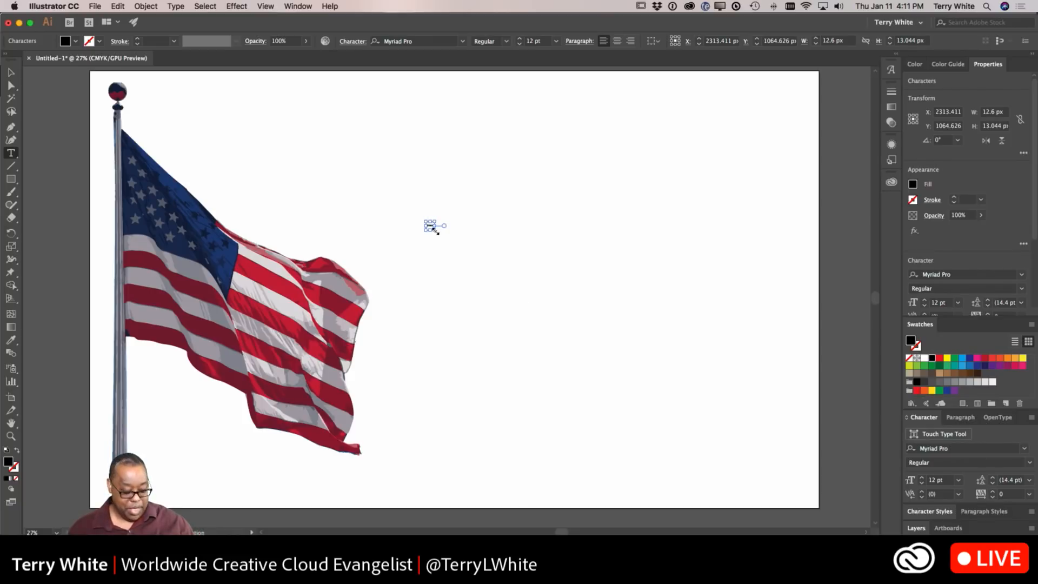
Step: Enlarge the VETERANS text and position it to the right of the flag
left_click_drag(435, 229, 479, 516)
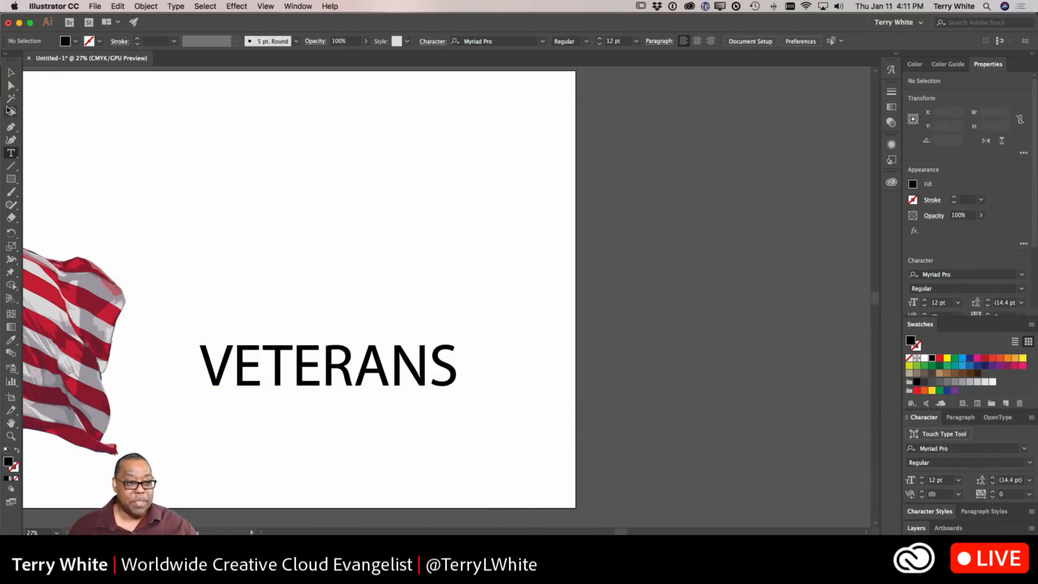
left_click(11, 74)
scroll(211, 188, "left", 5)
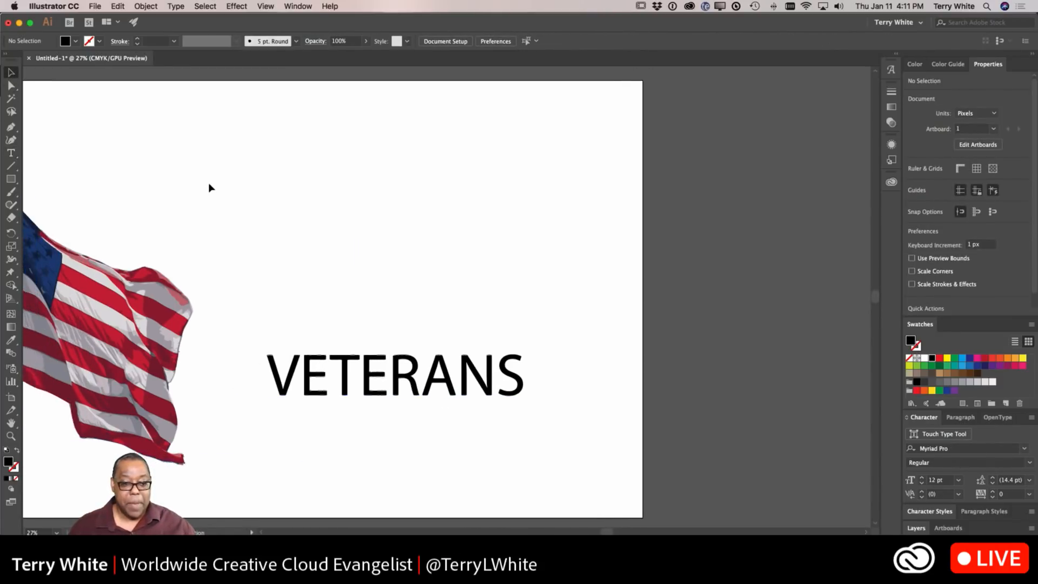
scroll(211, 188, "left", 2)
left_click_drag(437, 383, 383, 332)
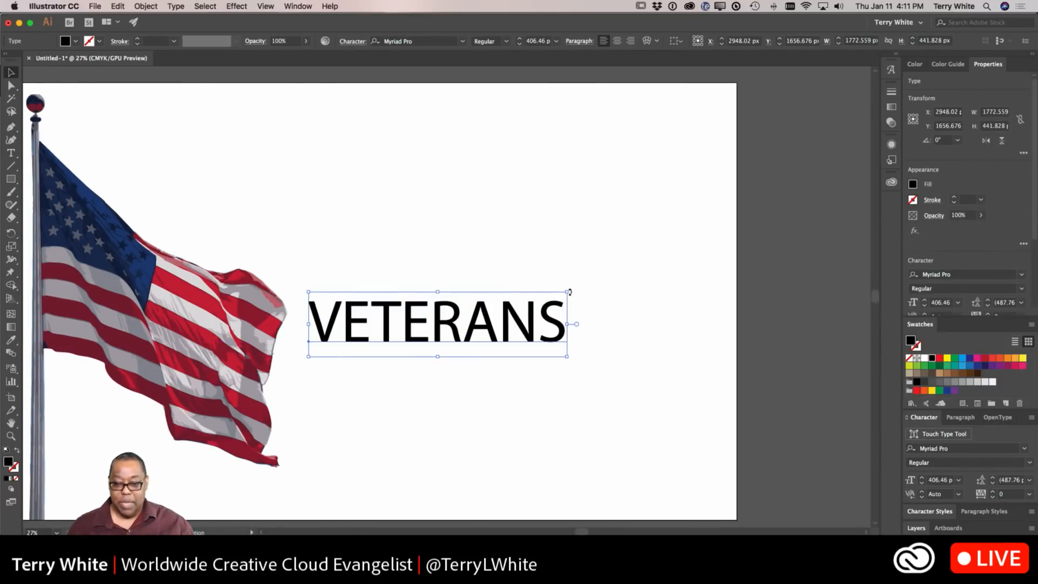
left_click_drag(565, 292, 711, 242)
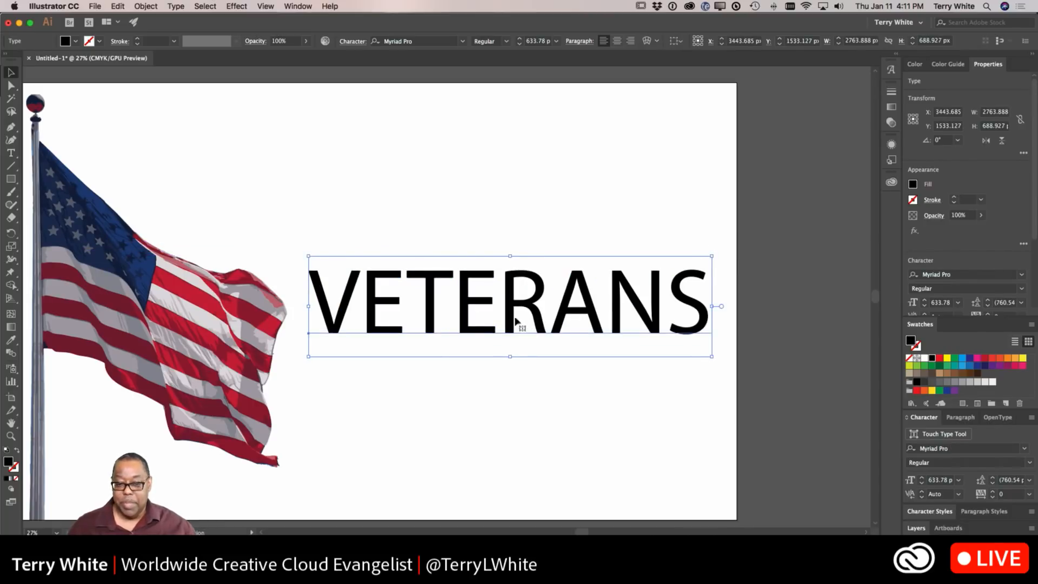
left_click_drag(507, 323, 505, 340)
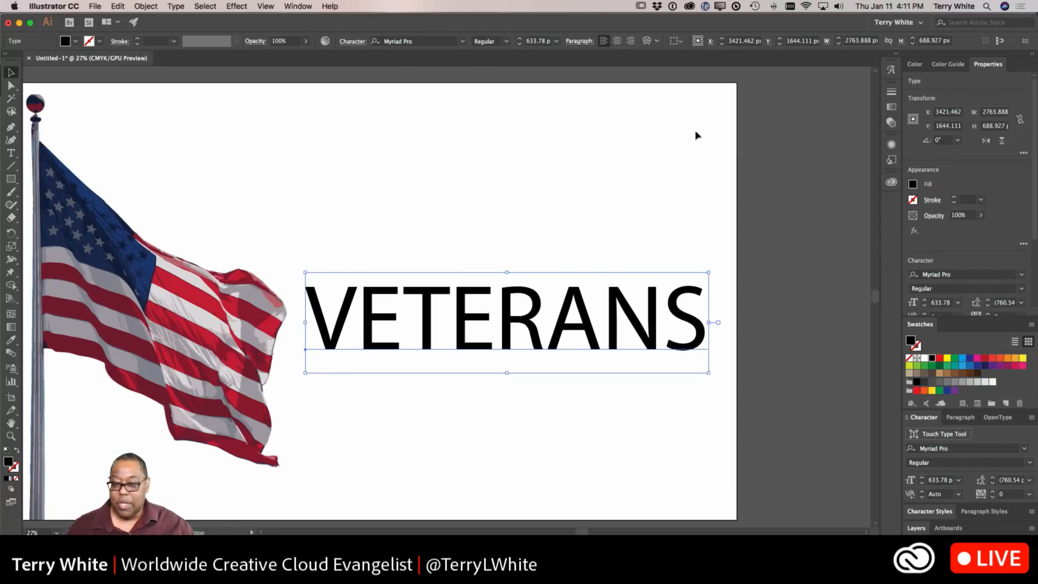
left_click(982, 276)
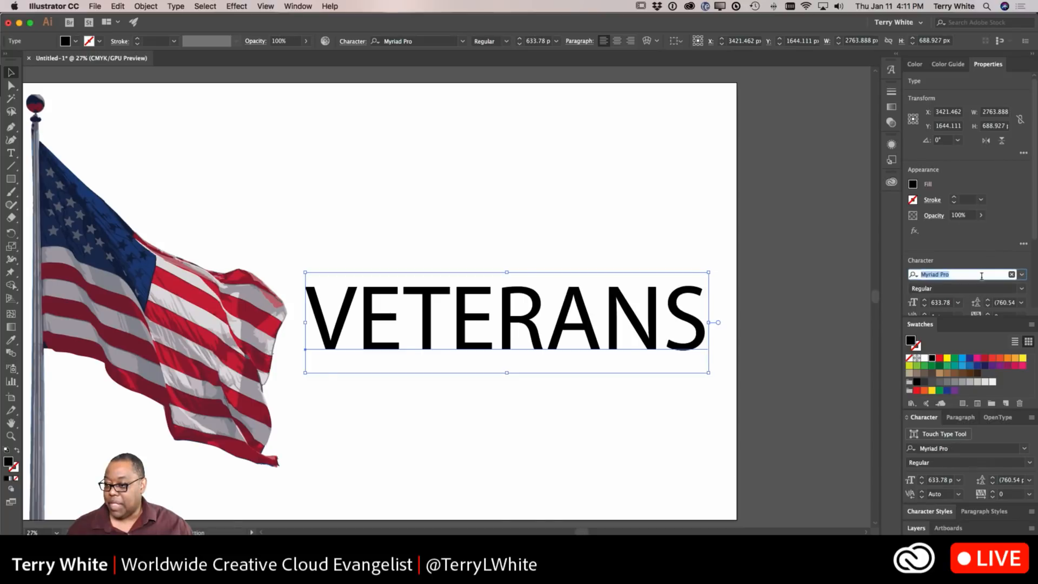
key("BackSpace")
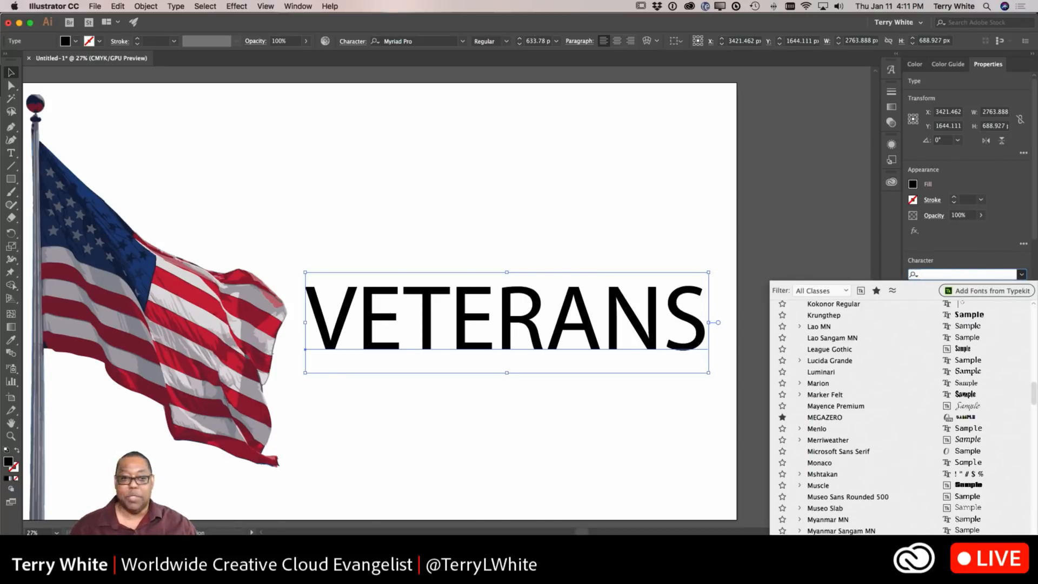
left_click(658, 323)
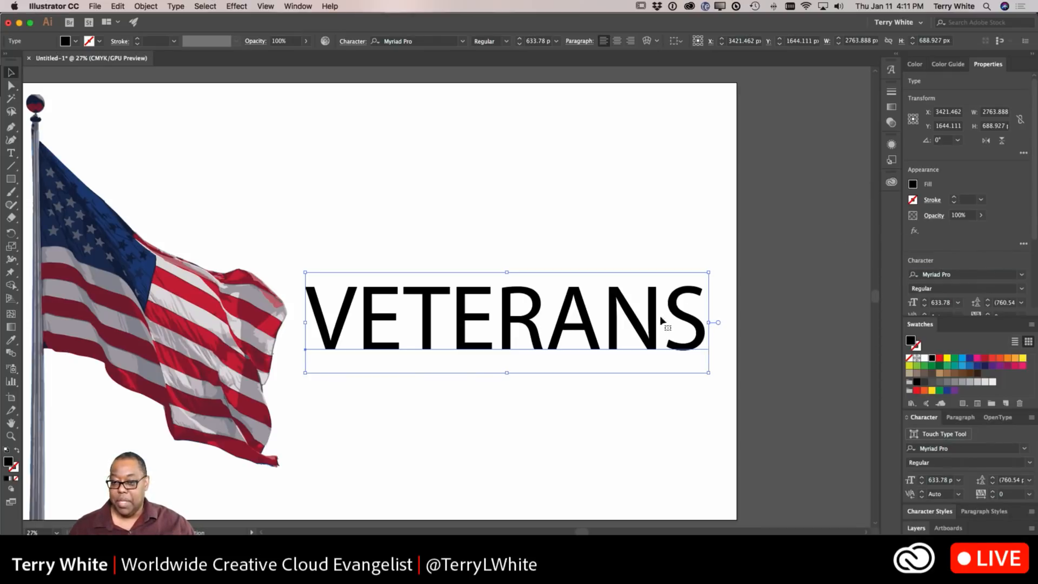
Step: Search the fonts for heavy, apply Effra Heavy to the text, and resize it to fit beside the flag
left_click(388, 42)
type("heavy")
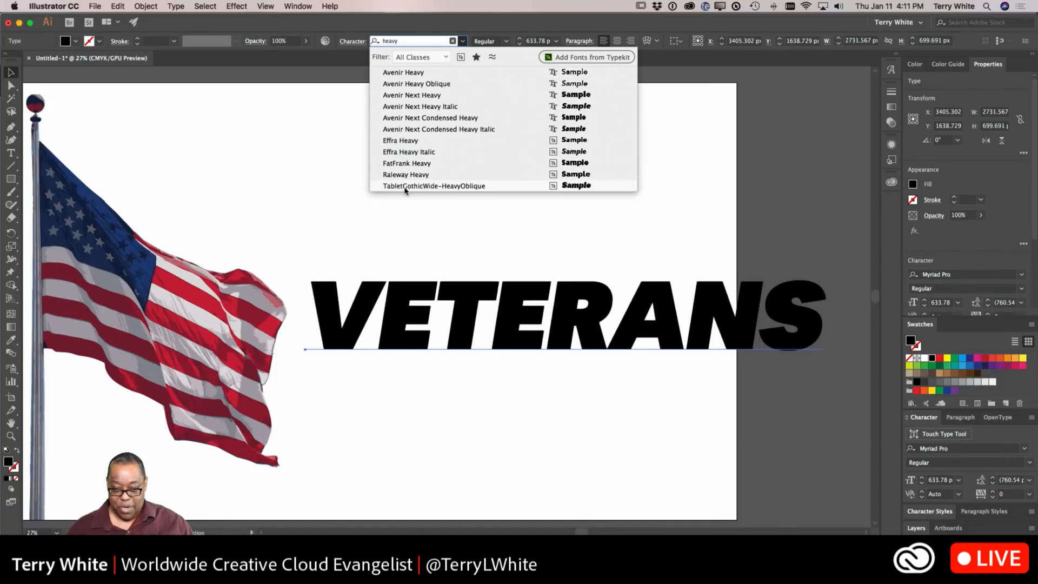
left_click(400, 141)
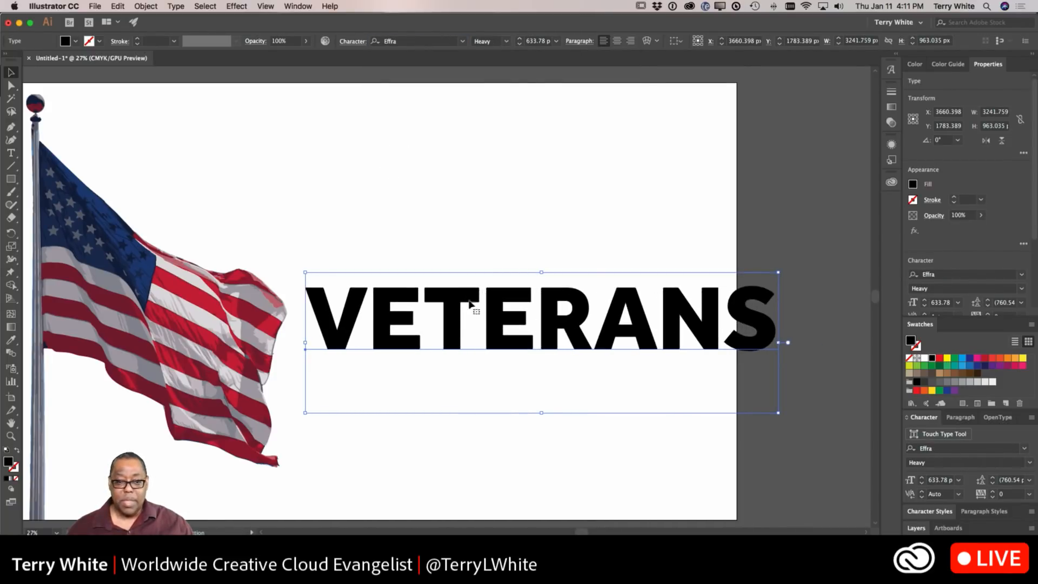
left_click_drag(461, 303, 440, 298)
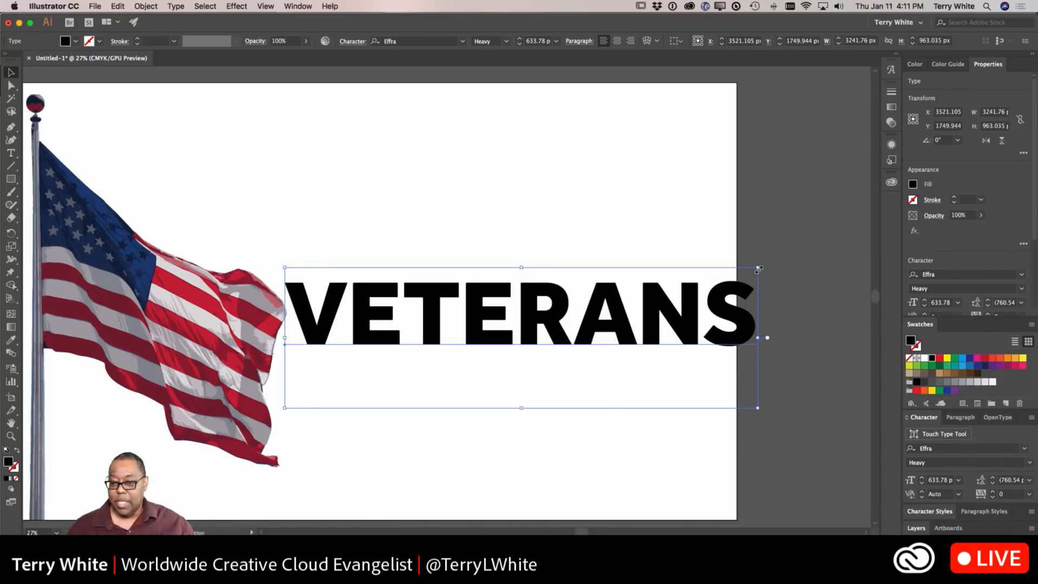
left_click_drag(758, 268, 714, 281)
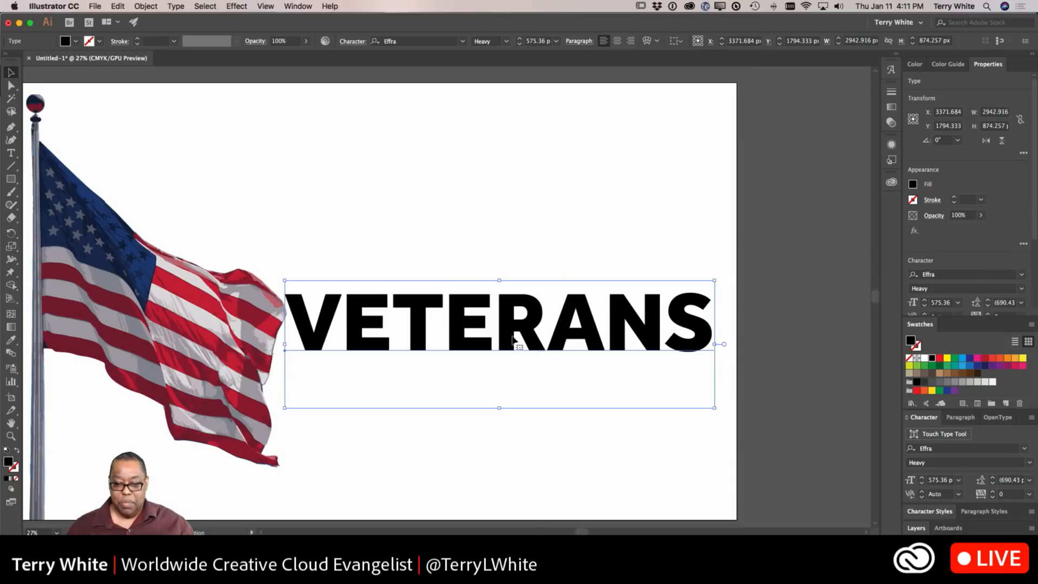
Step: Duplicate the VETERANS text just below the original and replace the copy's wording with DAY
left_click_drag(462, 339, 466, 405)
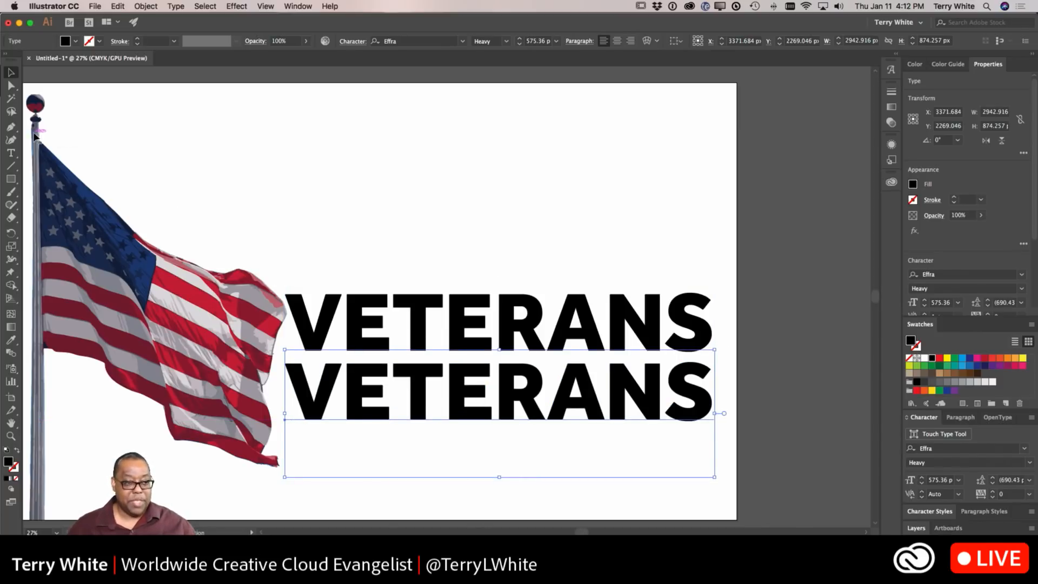
left_click(11, 152)
left_click(505, 401)
double_click(505, 401)
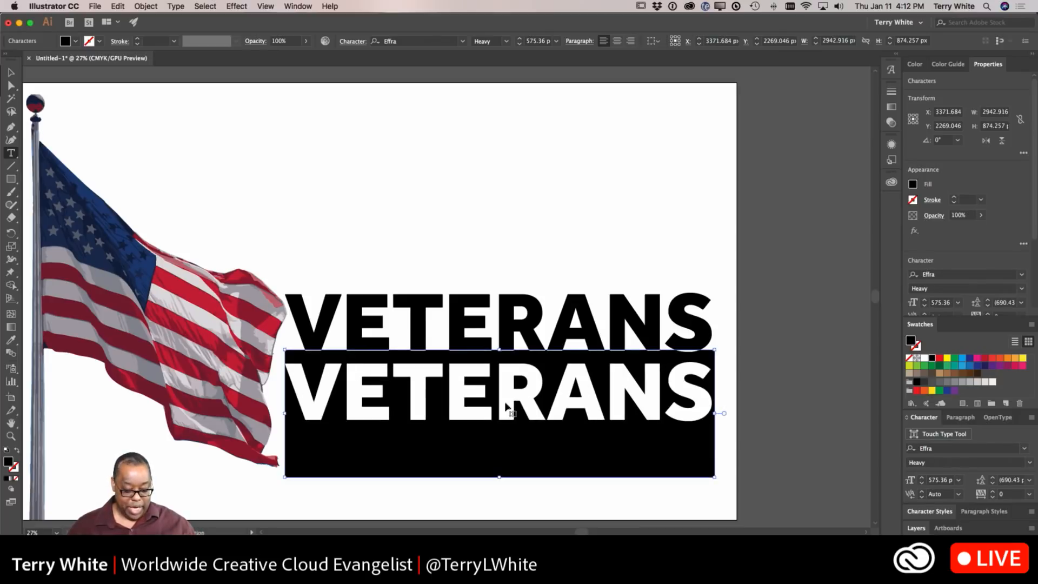
type("DAY")
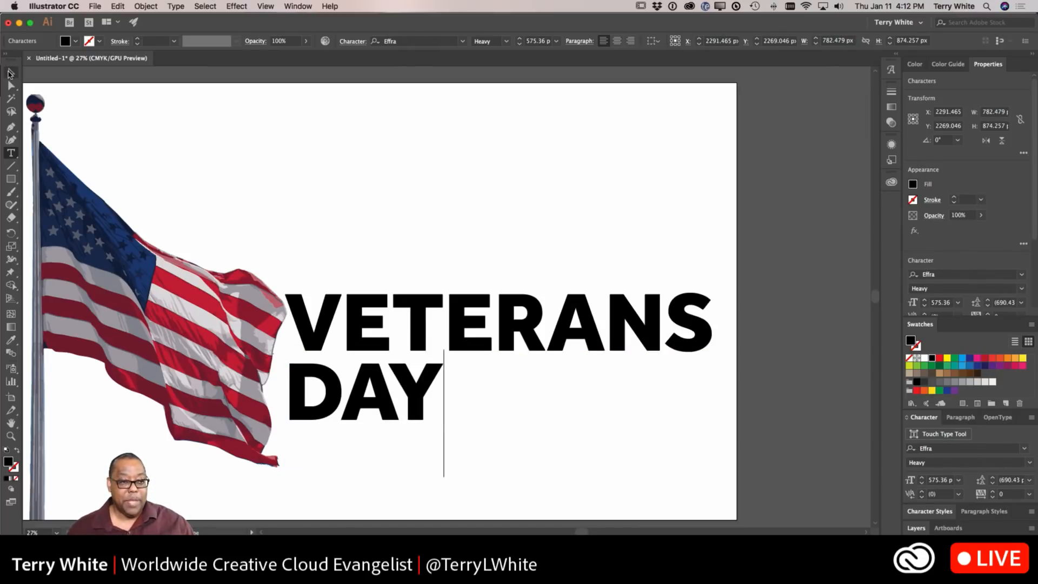
left_click(9, 73)
left_click(444, 219)
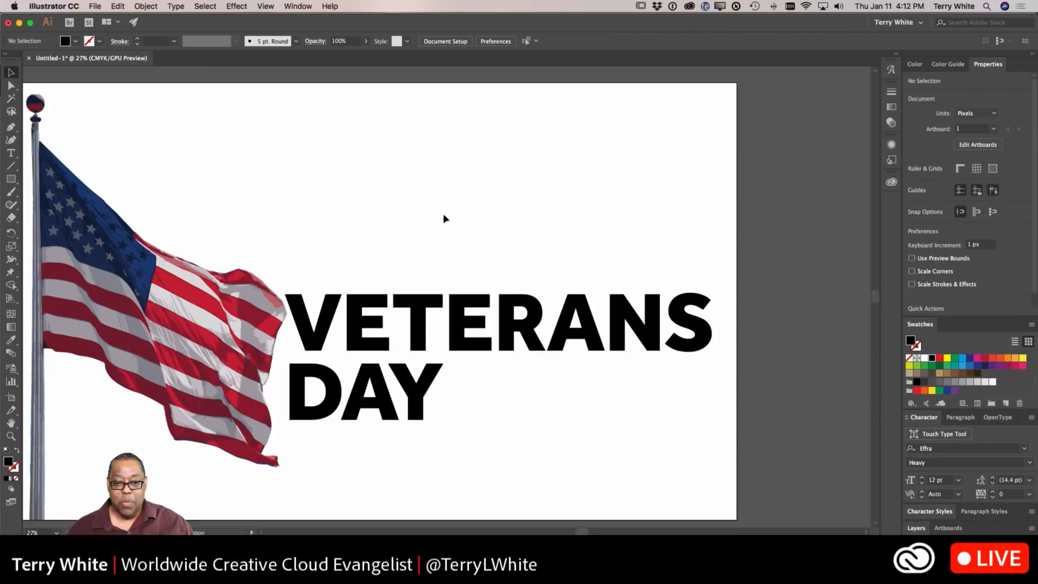
Step: Create a two-line point text reading Honoring All / Who Served above the headline and enlarge it
left_click(10, 153)
left_click(370, 161)
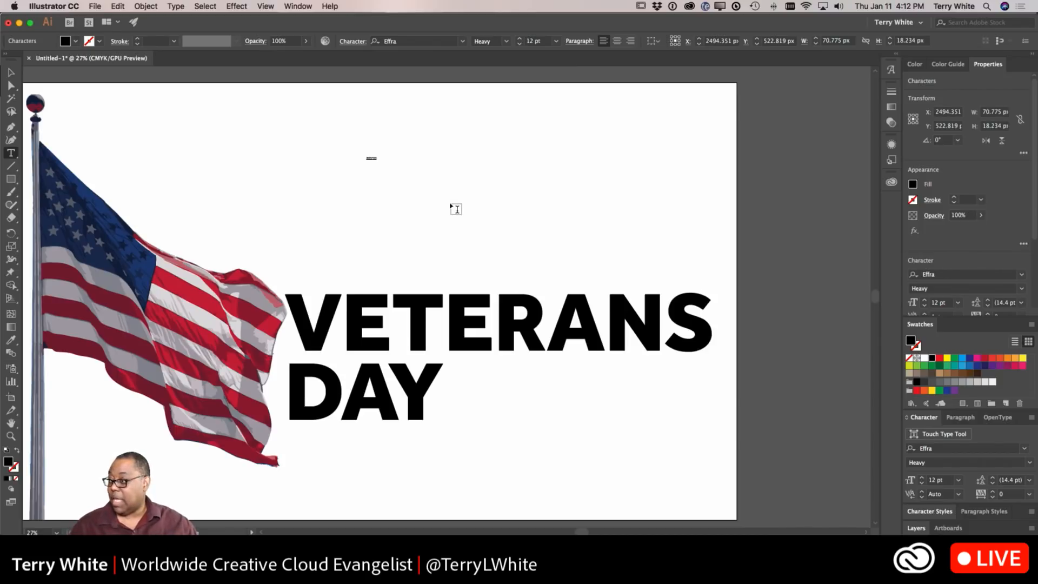
type("He")
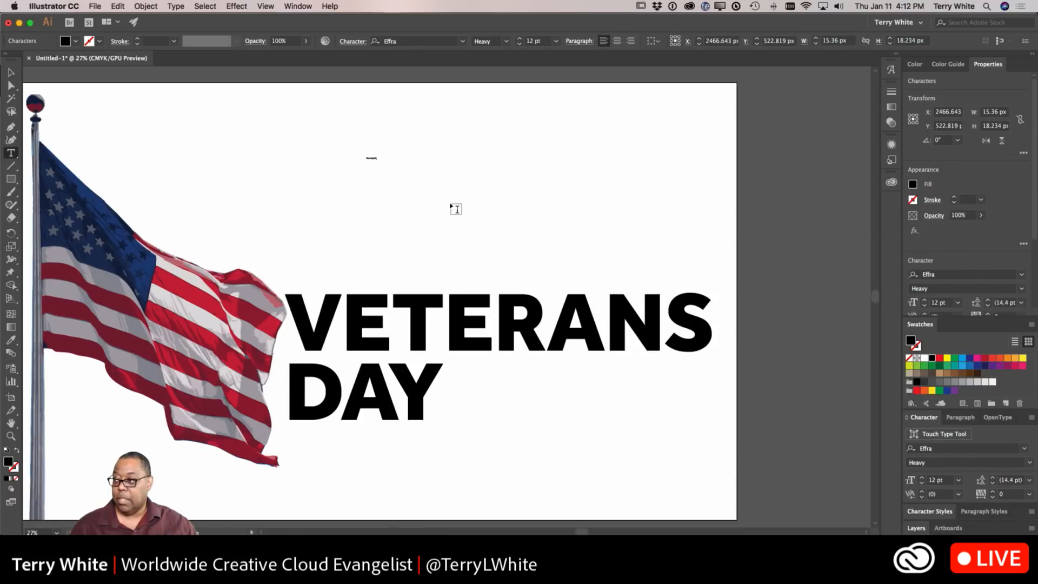
type("Wh")
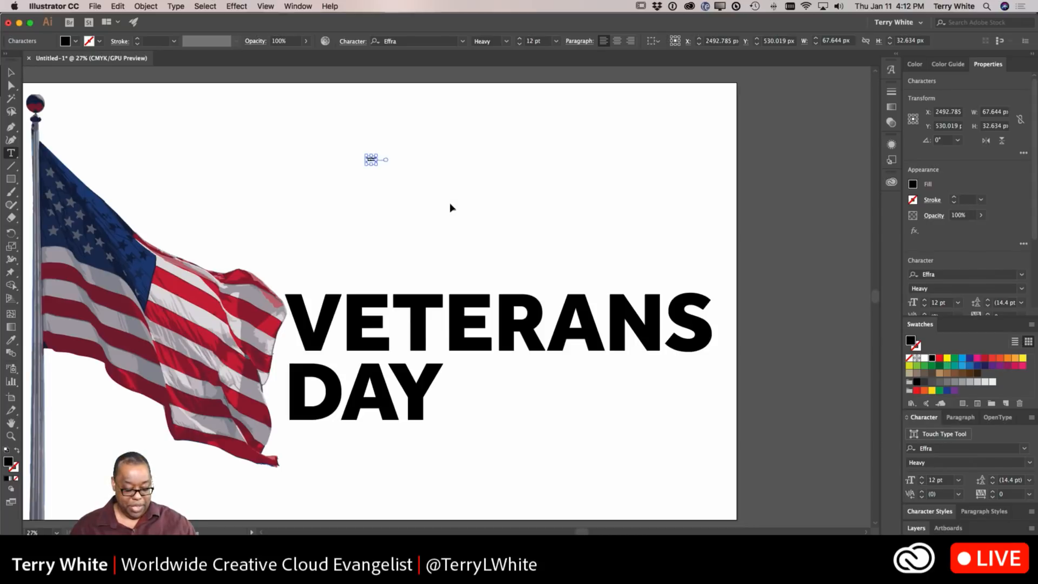
key("super+shift+period")
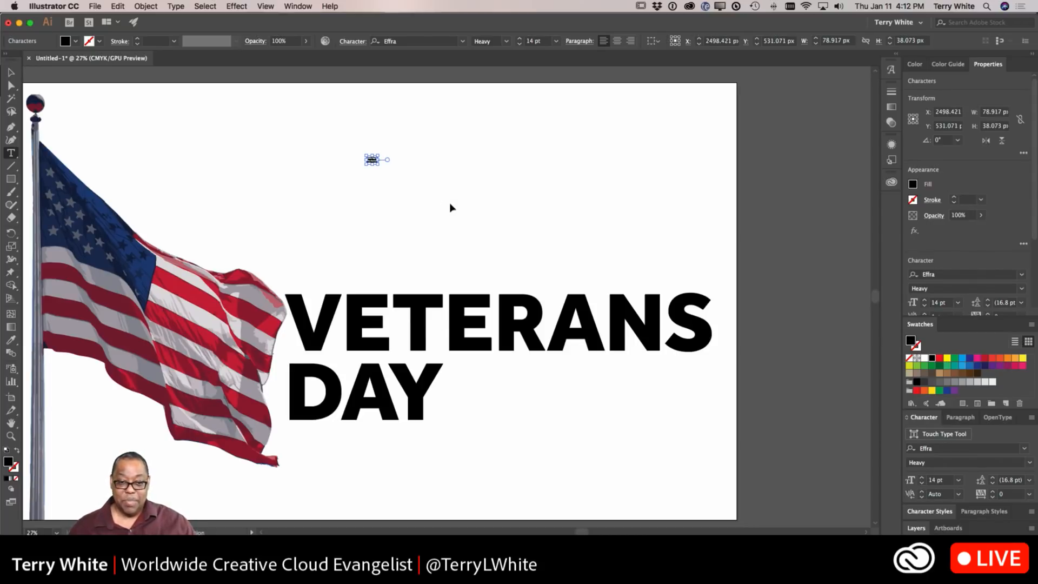
left_click_drag(379, 165, 505, 234)
left_click(504, 243, "super")
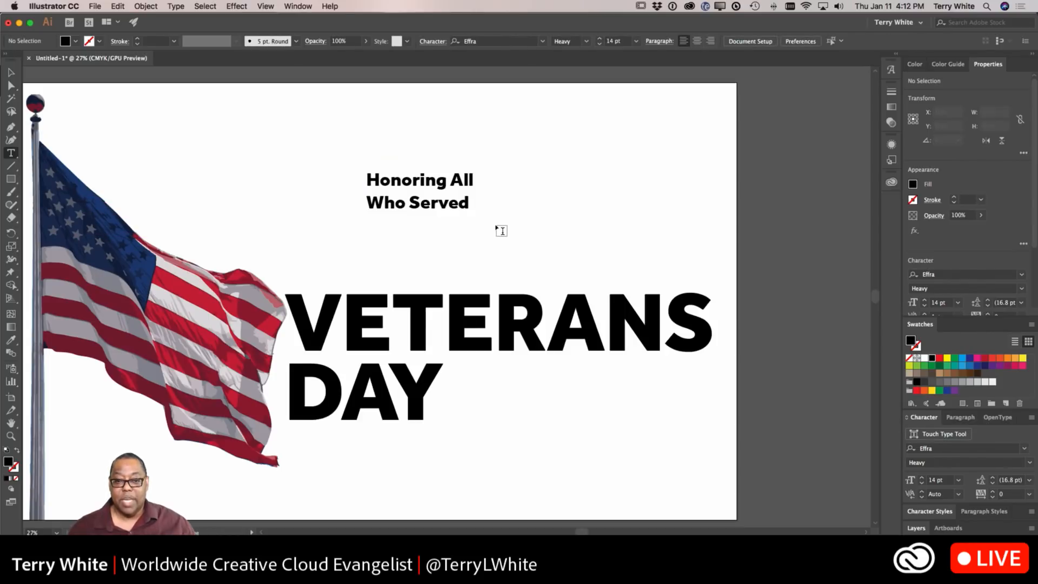
Step: Select all the tagline text, right-align it, and tighten its leading to about 108 pt
left_click(474, 208)
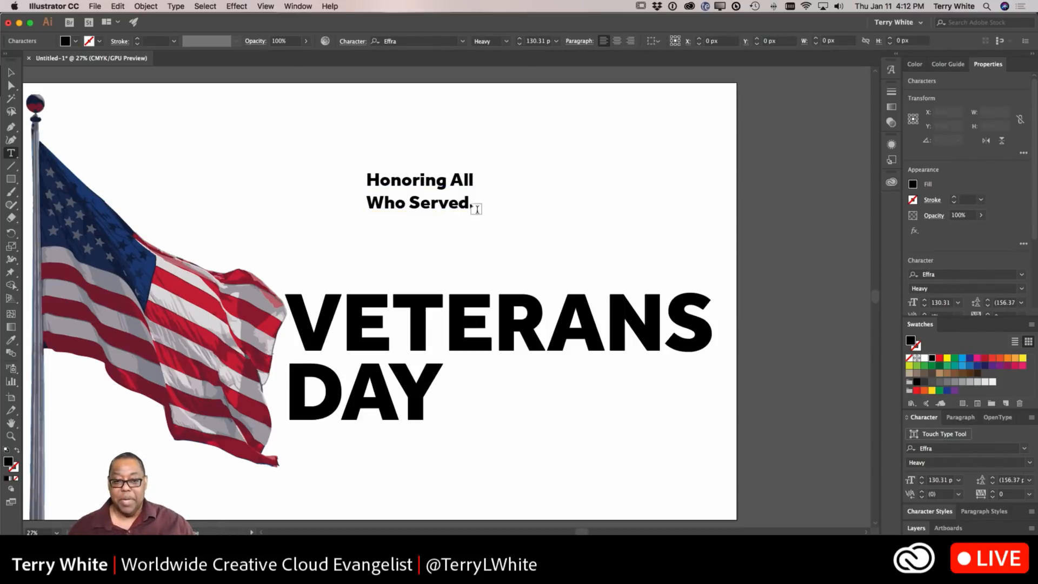
left_click_drag(466, 201, 355, 179)
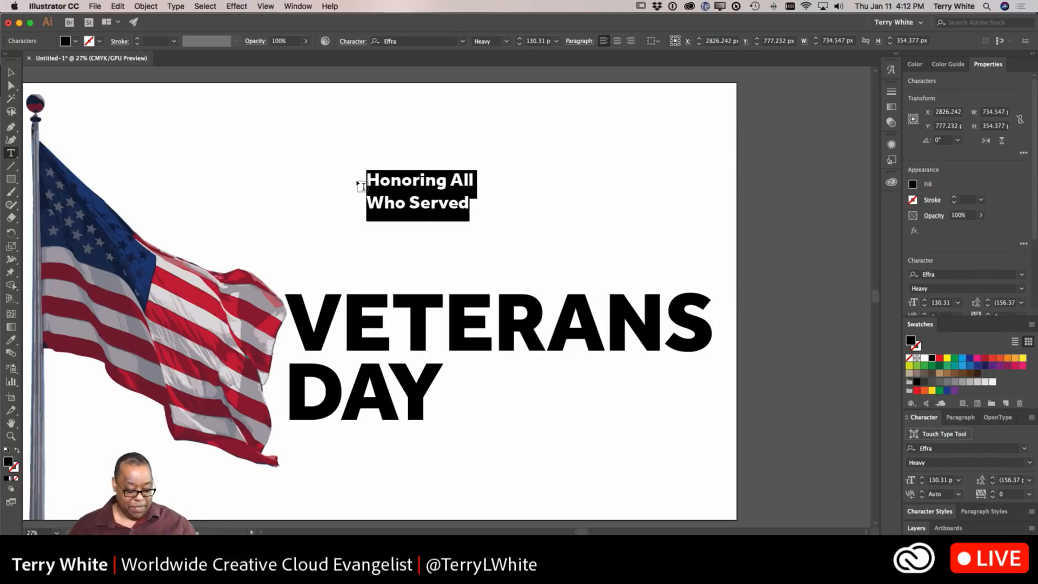
key("super")
key("super+shift+r")
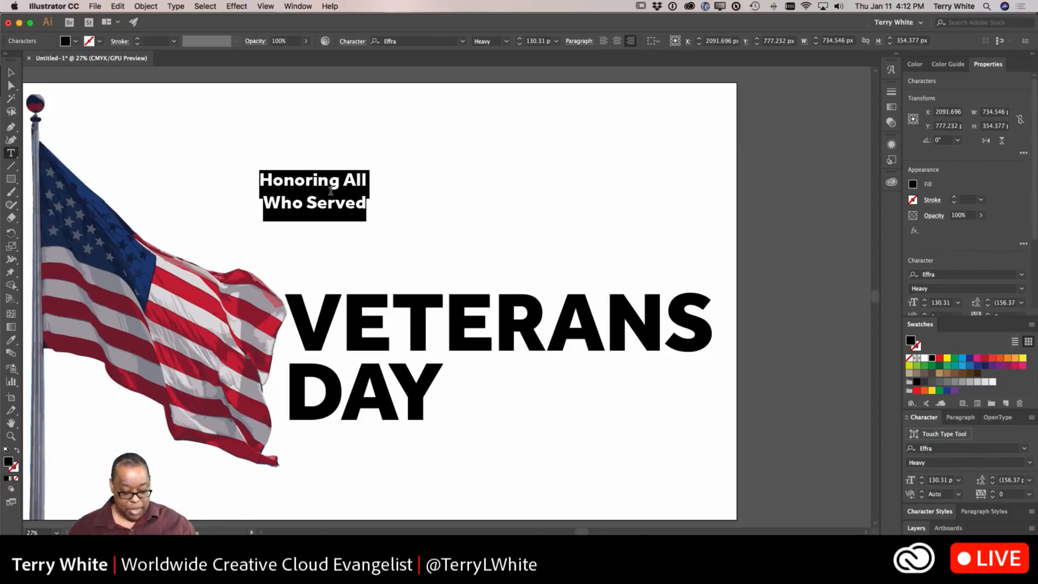
key("alt+Up")
key("alt+Up")
key("alt+Up")
key("alt+Up")
key("alt+Up")
key("alt+Up")
key("alt+Up")
key("alt+Up")
key("alt+Up")
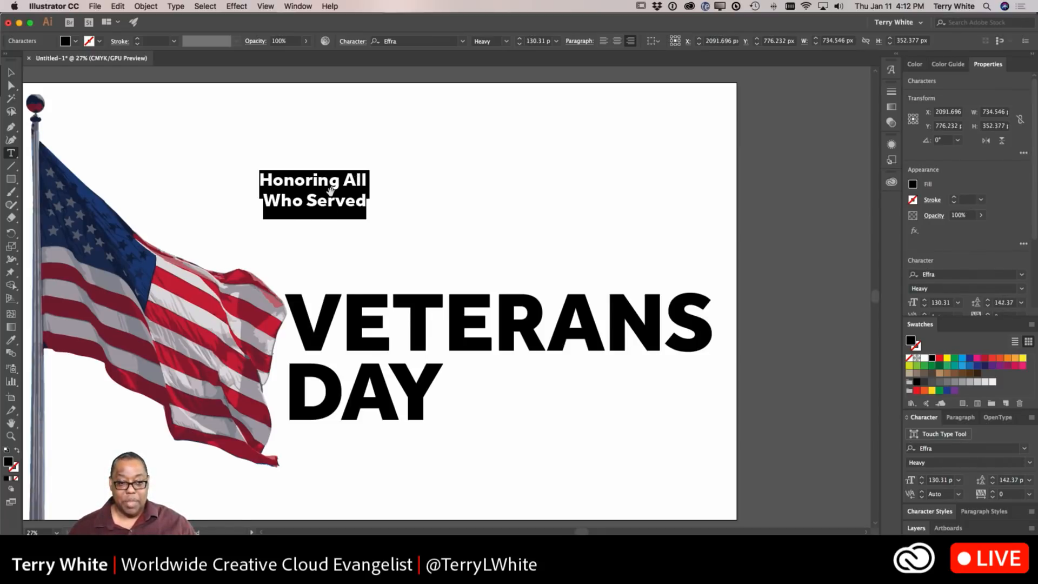
key("alt+Up")
key("alt+Up")
key("alt+Up")
key("alt+Up")
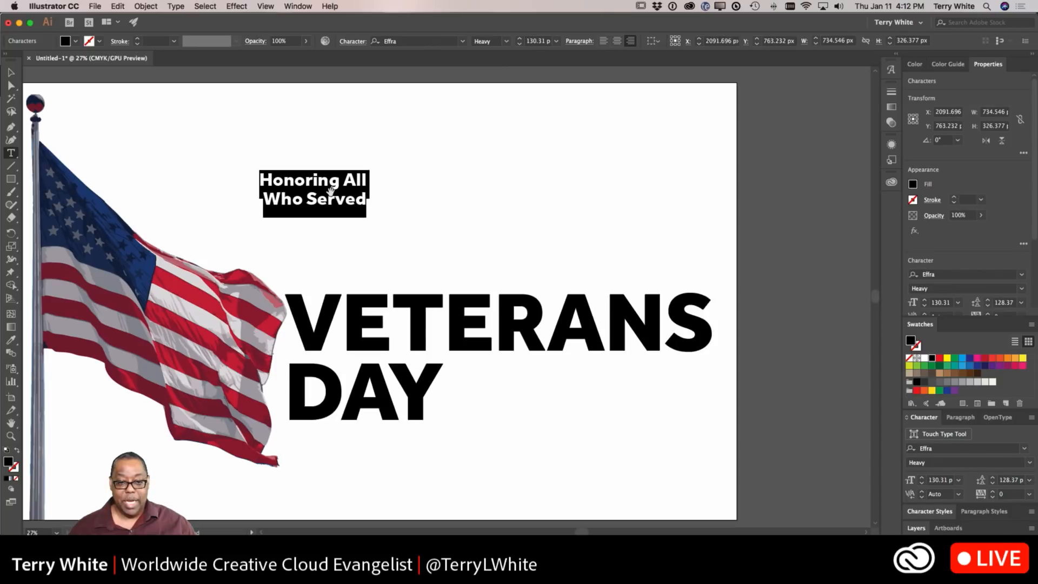
key("alt+Up")
key("alt+Up")
key("alt+Up")
key("alt+Up")
key("alt+Up")
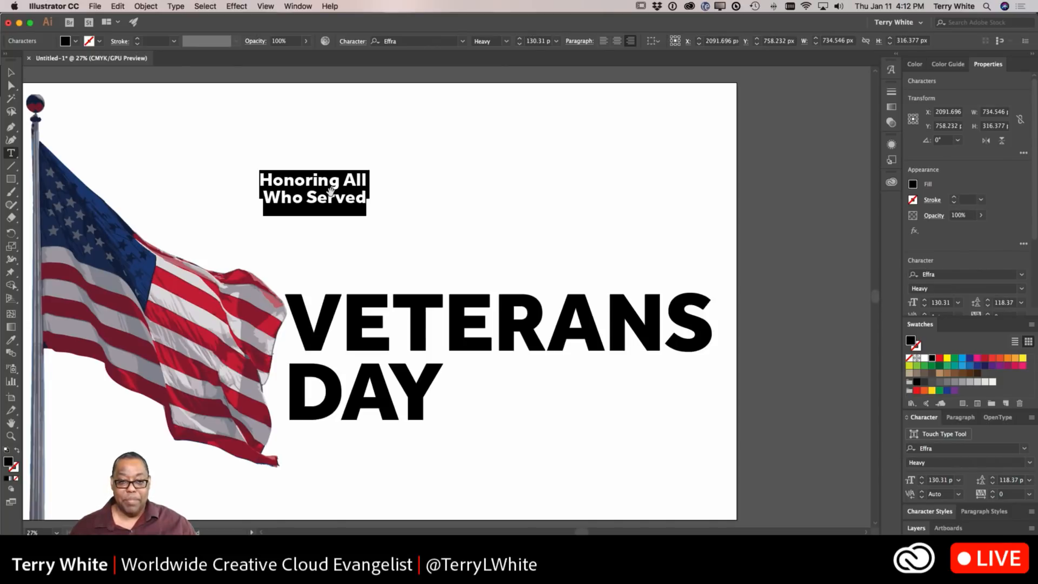
key("alt+Up")
key("alt+Up")
key("alt+Up")
key("alt+Up")
key("alt+Up")
key("alt+Up")
key("alt+Up")
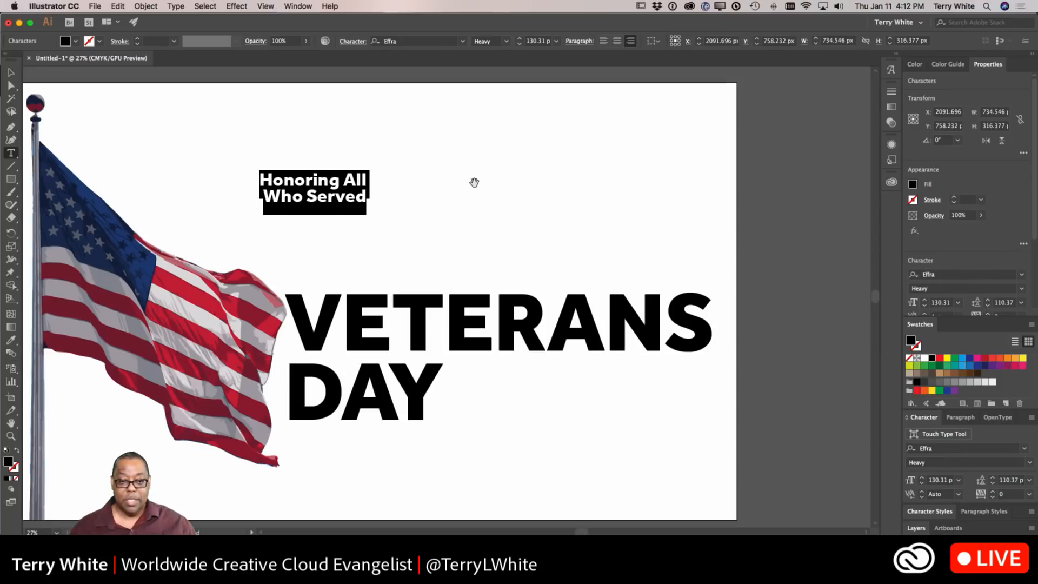
key("alt+Down")
key("alt+Down")
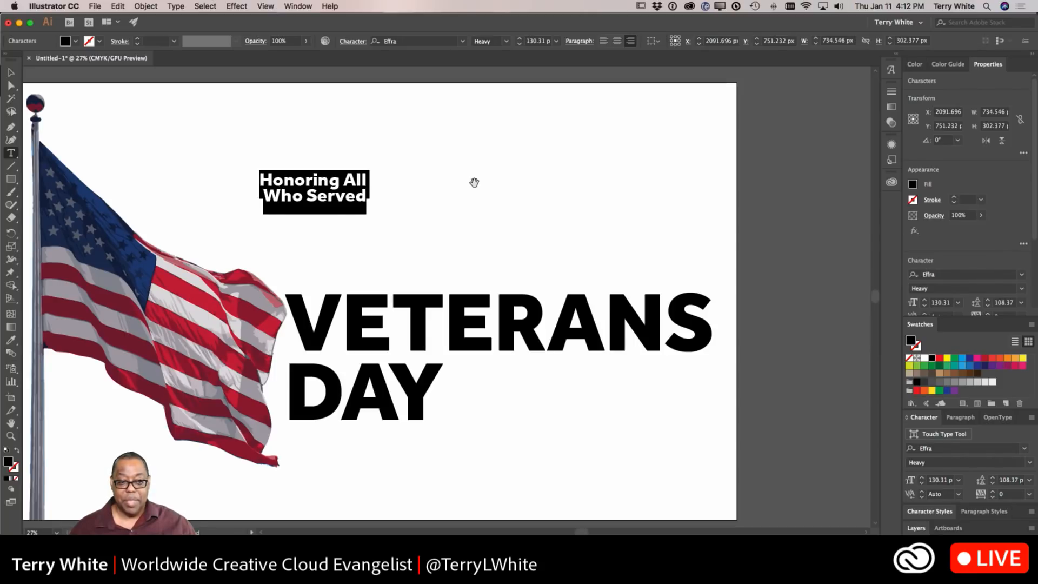
Step: Move the tagline beside DAY under VETERANS and scale it up to fill that space
left_click(11, 72)
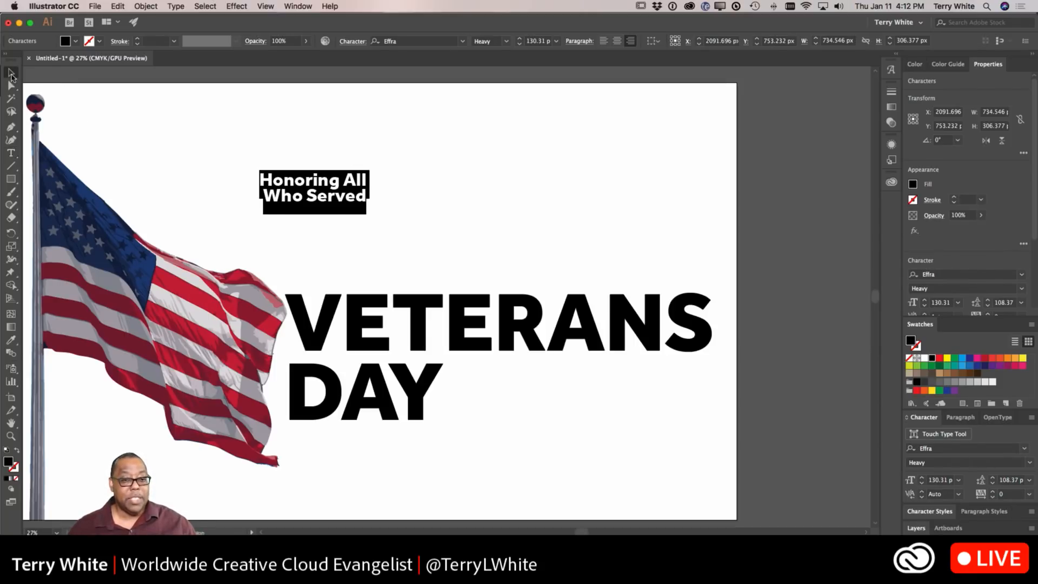
left_click_drag(330, 201, 672, 394)
left_click_drag(602, 408, 496, 446)
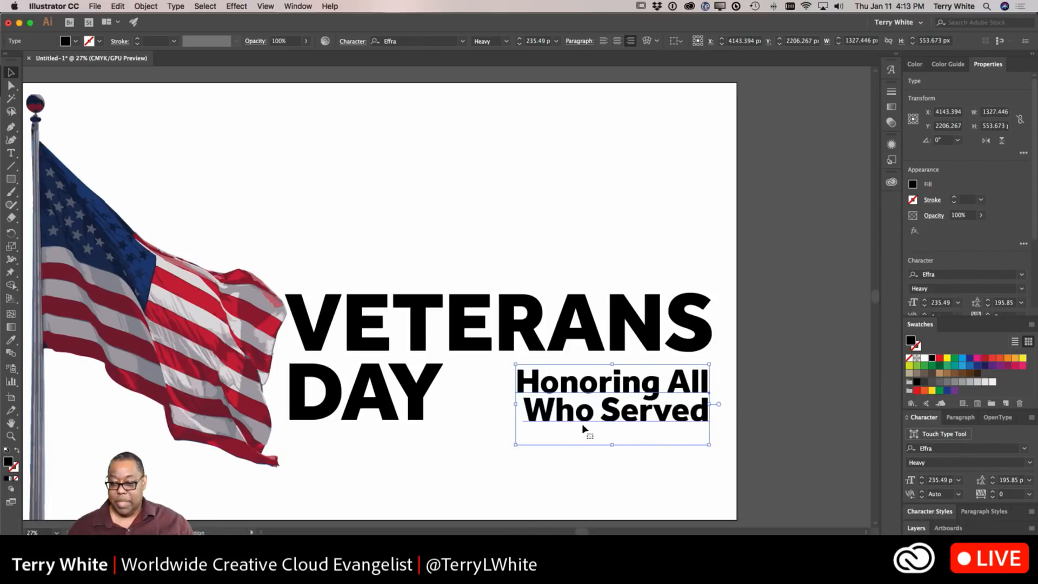
left_click(490, 412)
scroll(491, 412, "left", 2)
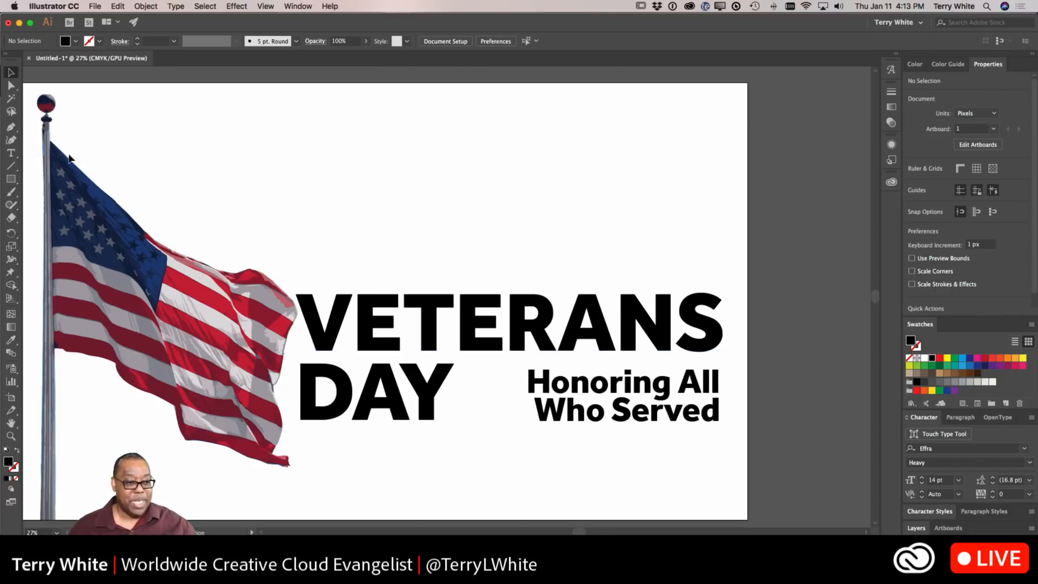
Step: Color the VETERANS text red and the DAY text dark blue using swatches
left_click(325, 349)
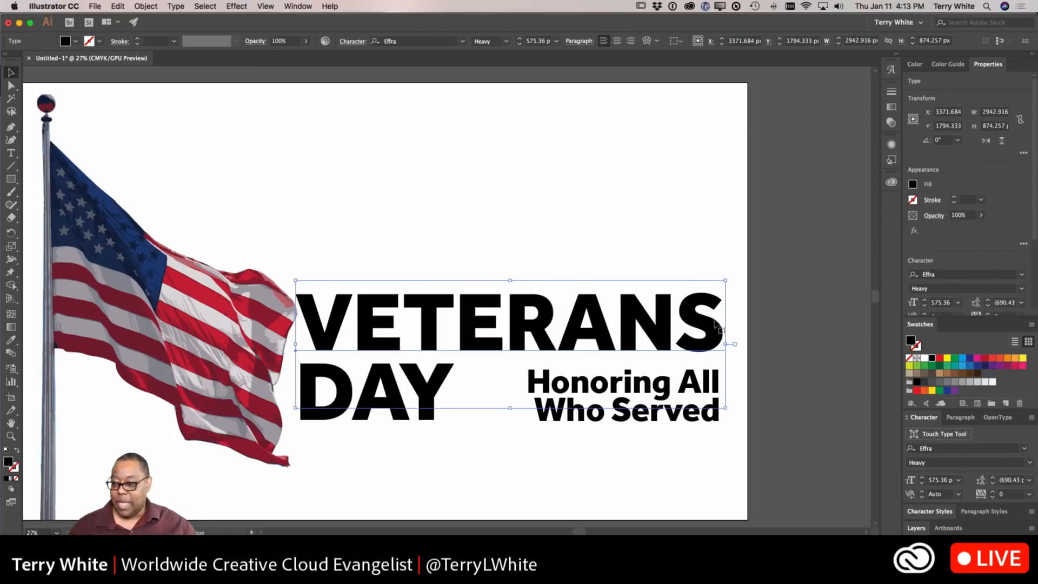
left_click(941, 359)
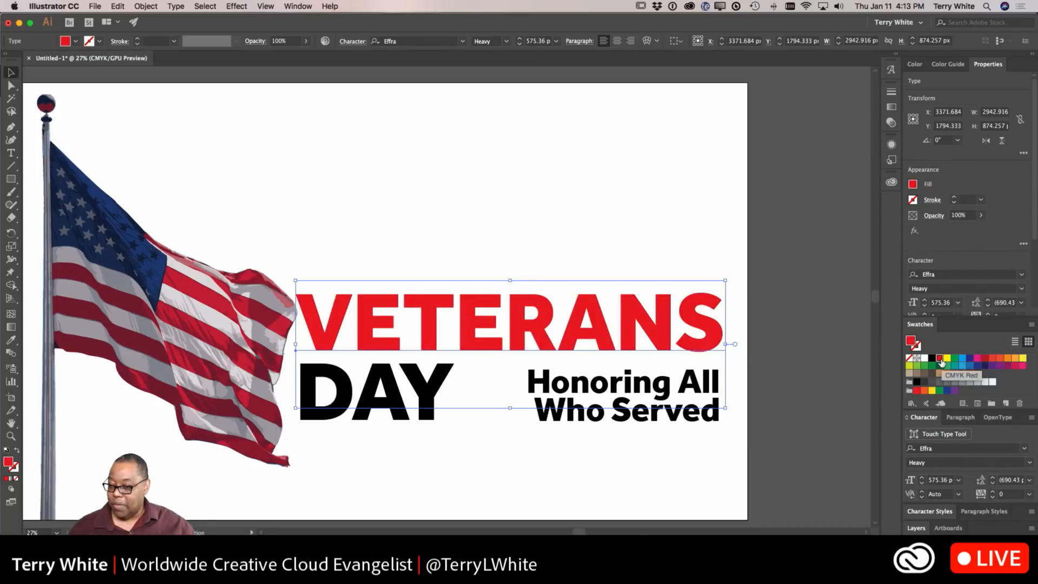
left_click(399, 421)
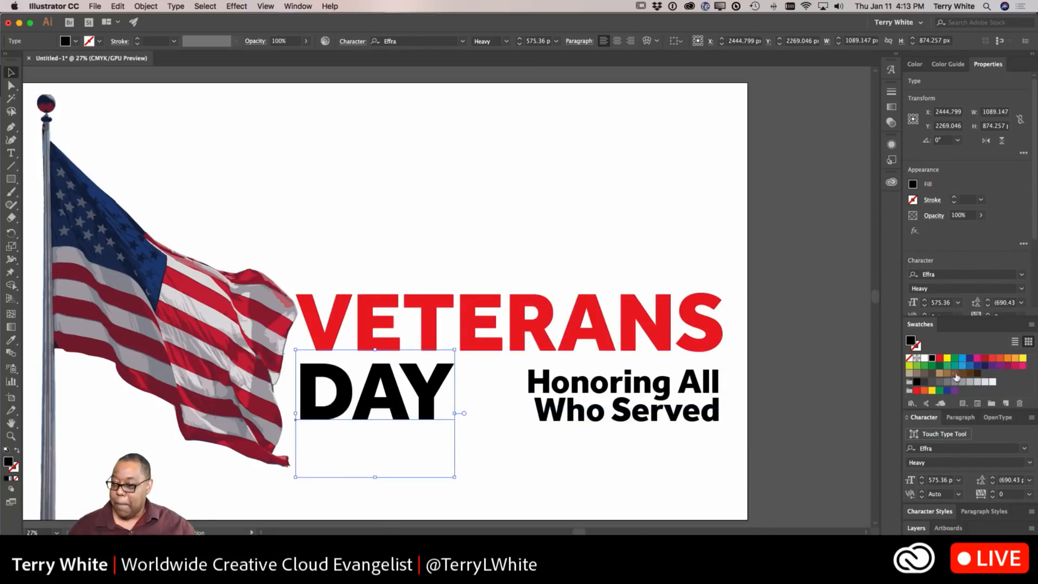
left_click(969, 360)
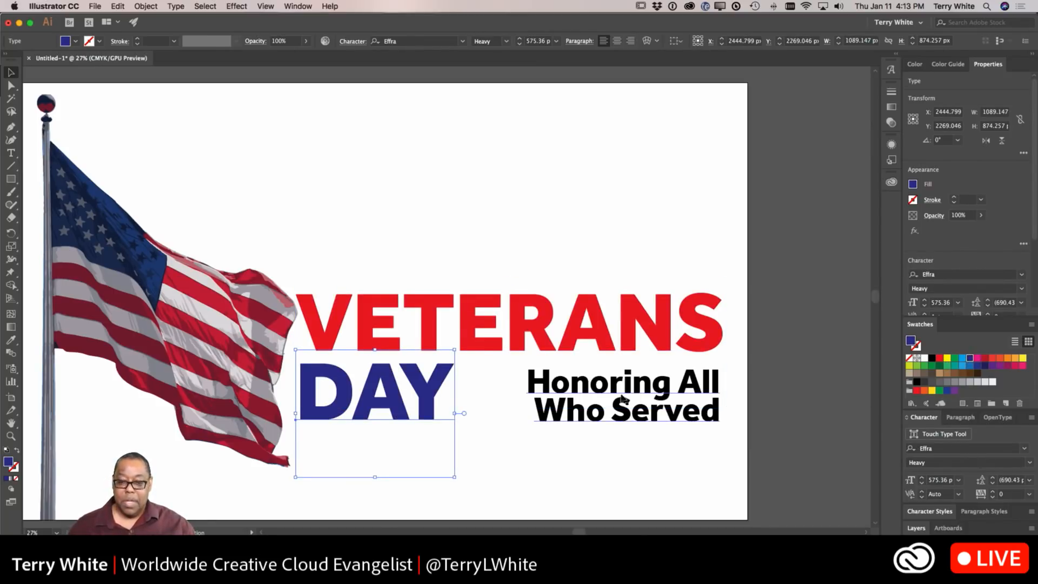
left_click(487, 442)
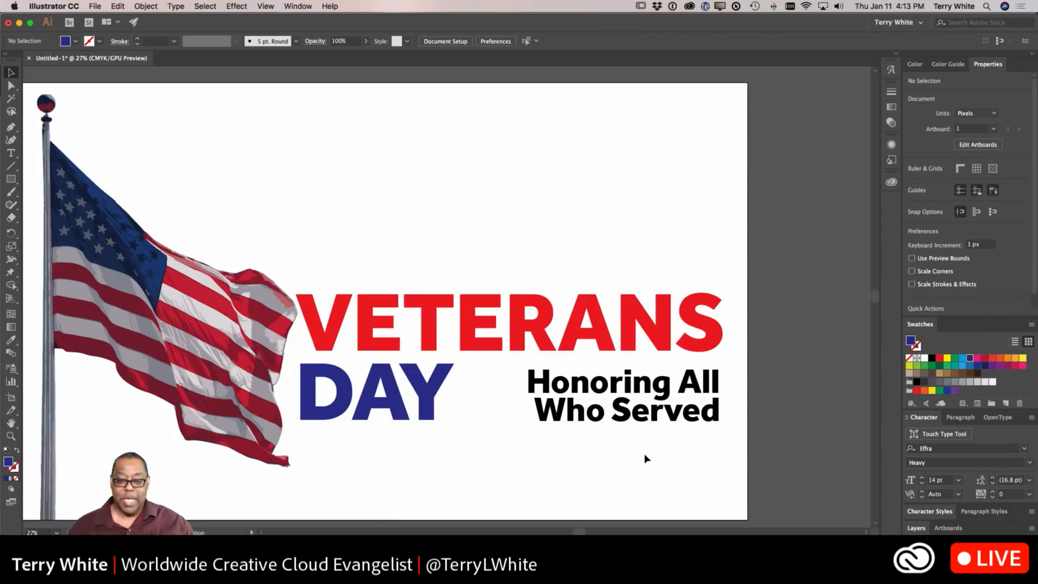
left_click(408, 406)
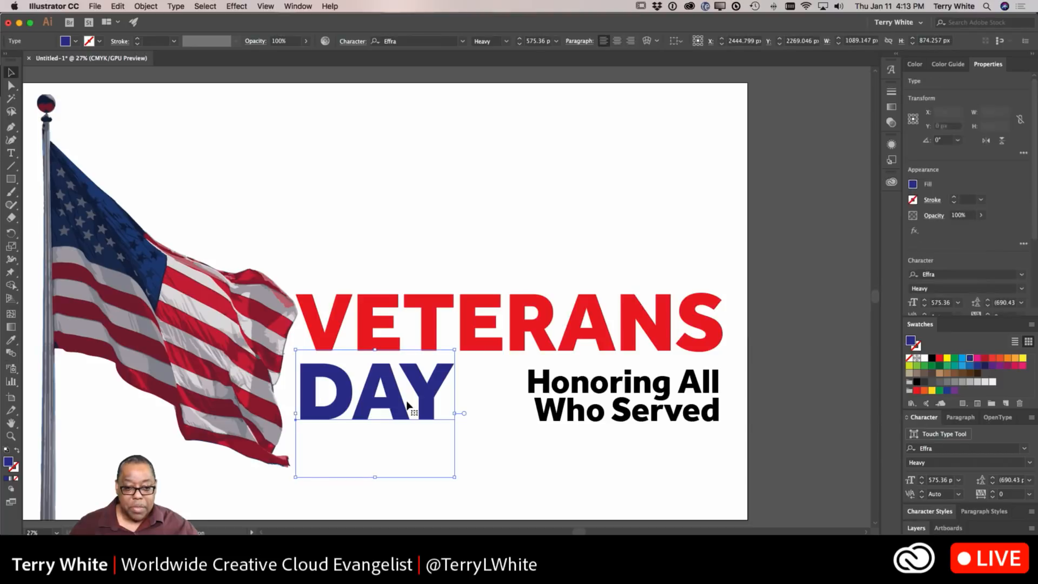
left_click(497, 443)
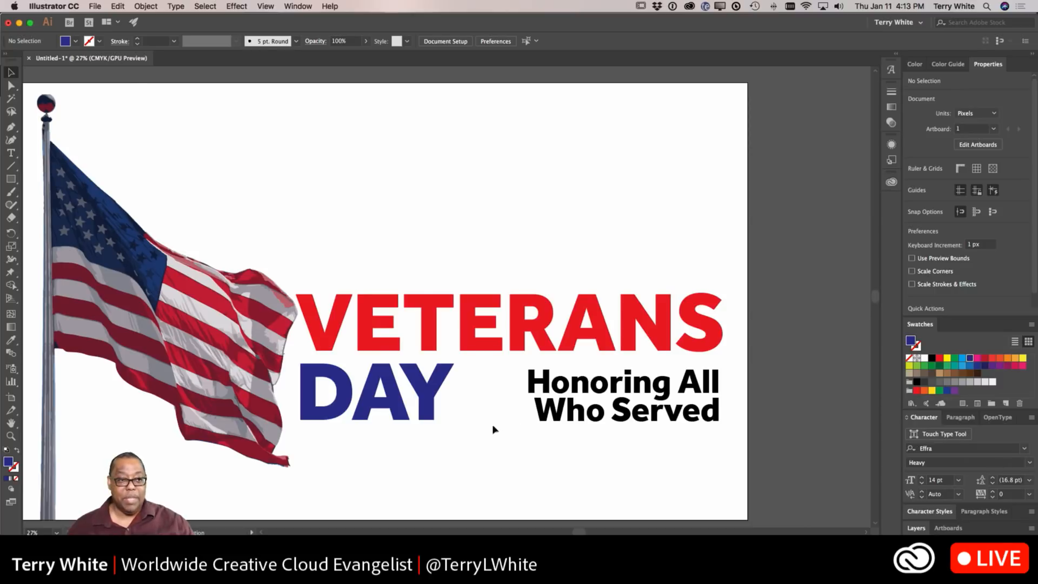
Step: Save the document as VeteransDayLive.ai in Illustrator format, accepting the default Illustrator options
left_click(94, 7)
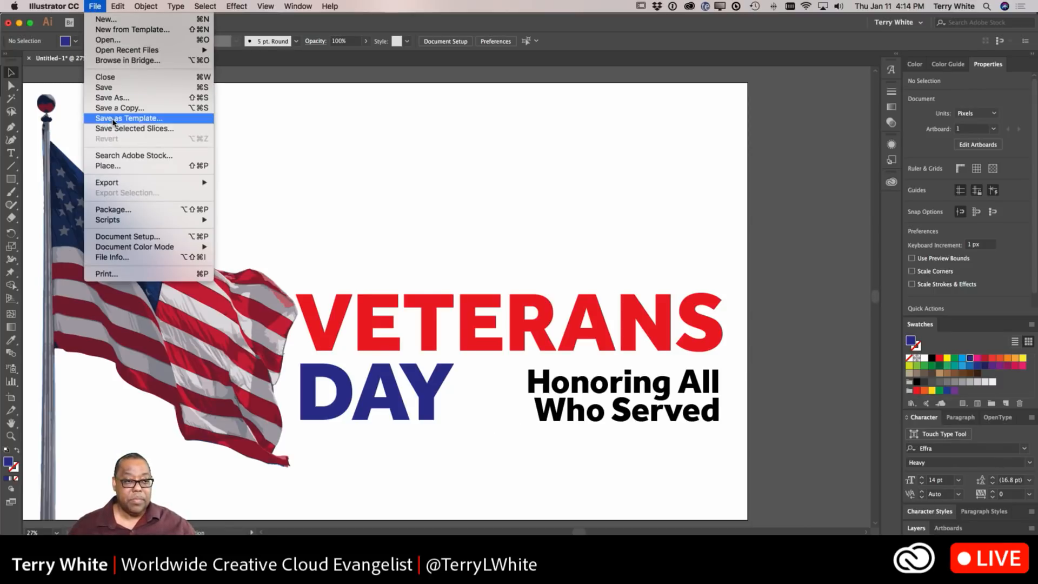
left_click(119, 99)
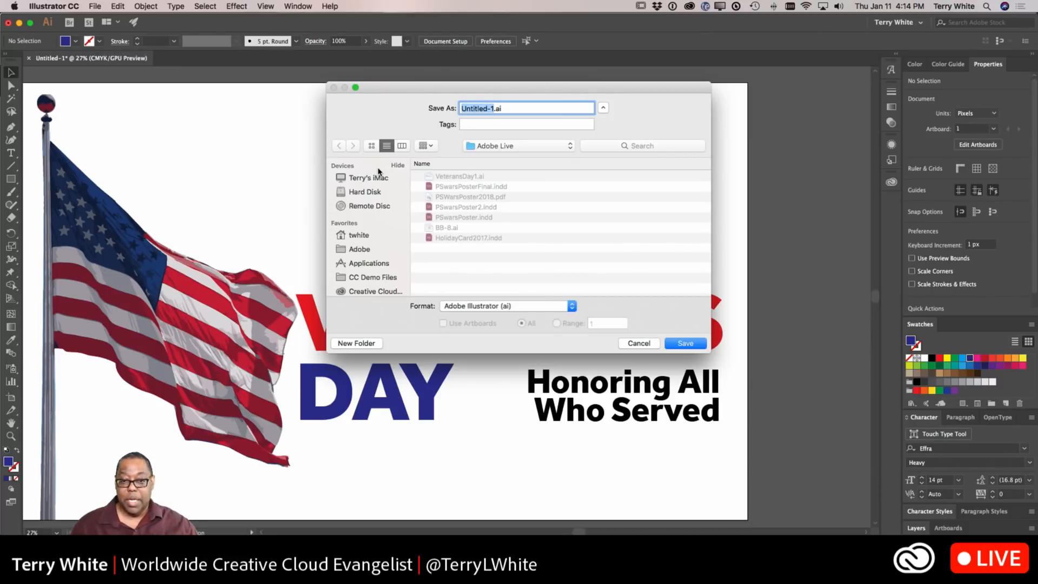
type("Ve")
type("terans")
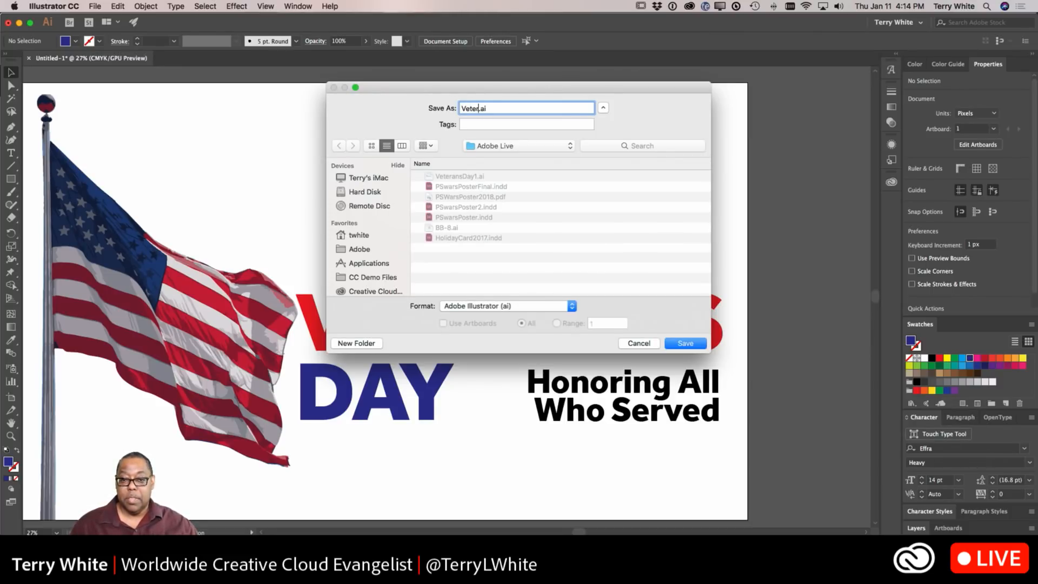
type("Day")
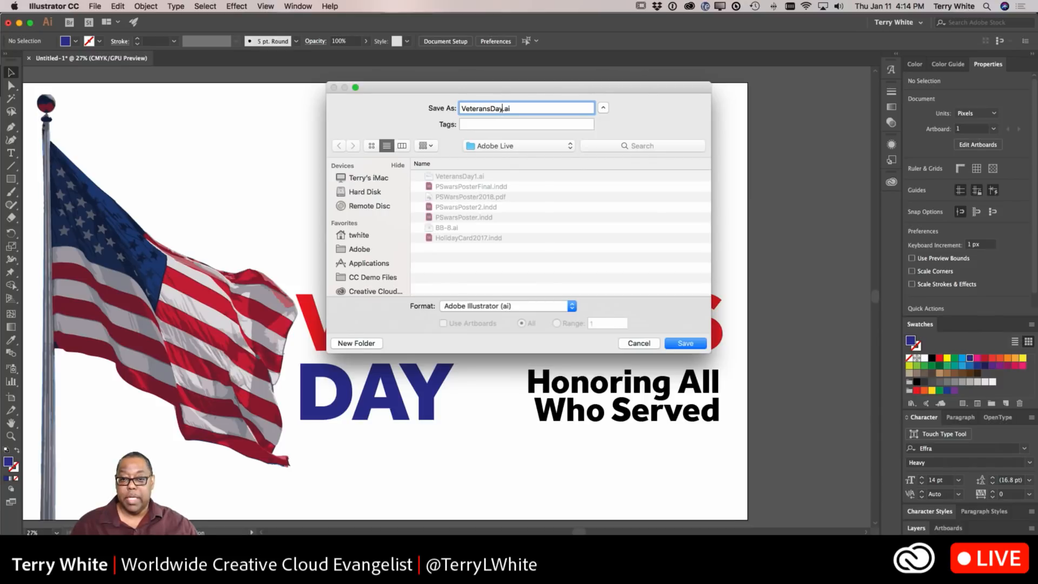
type("Live")
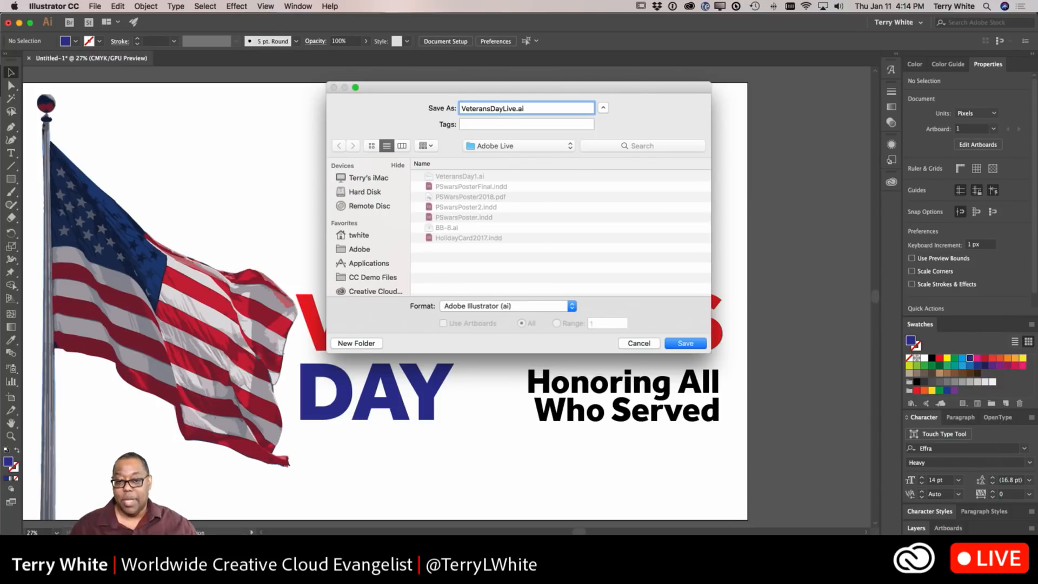
key("Return")
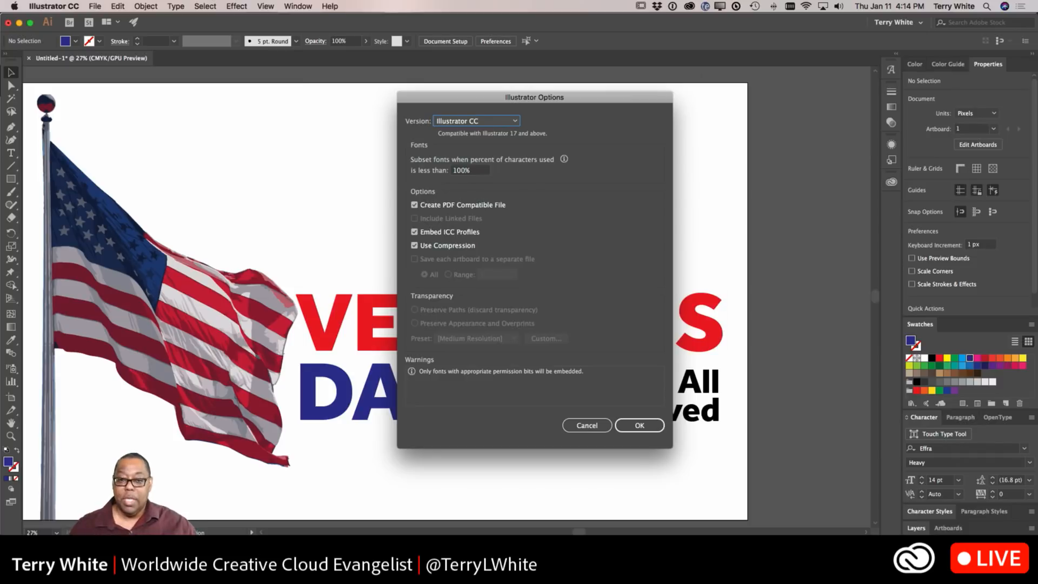
left_click(637, 425)
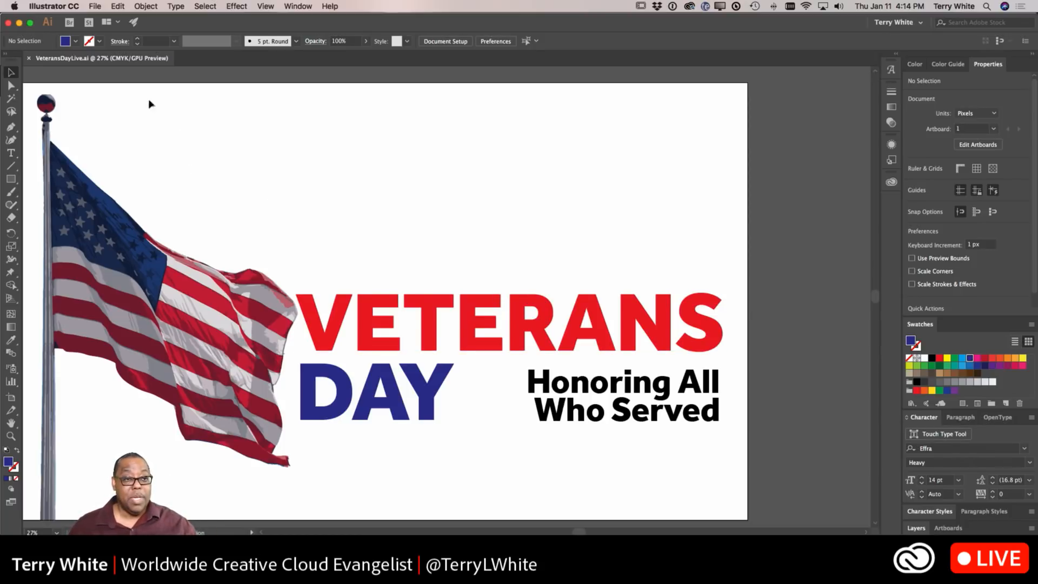
Step: Save another copy of the document as MemorialDayLive.ai with the default Illustrator options
left_click(95, 6)
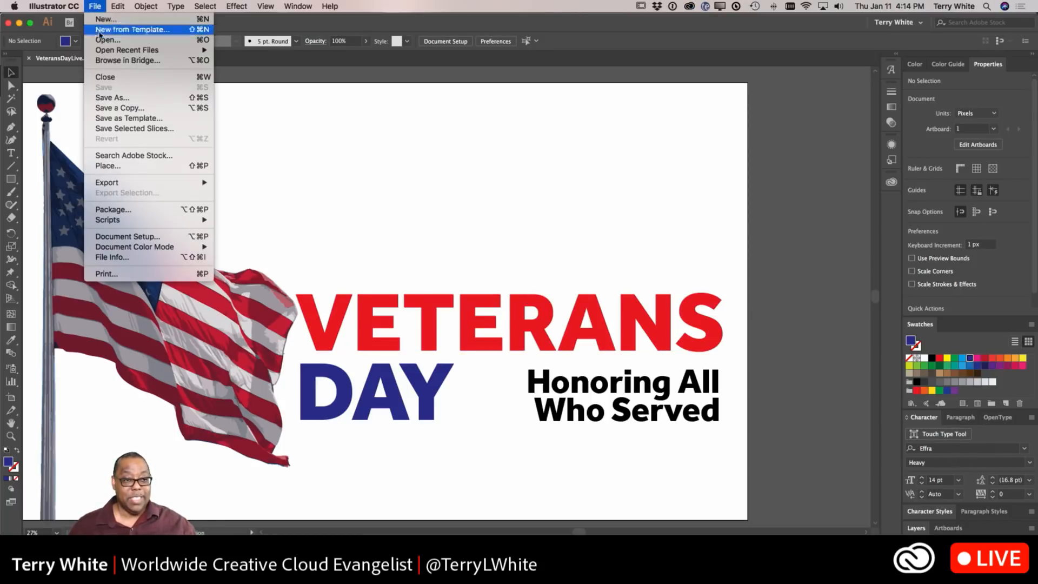
left_click(113, 98)
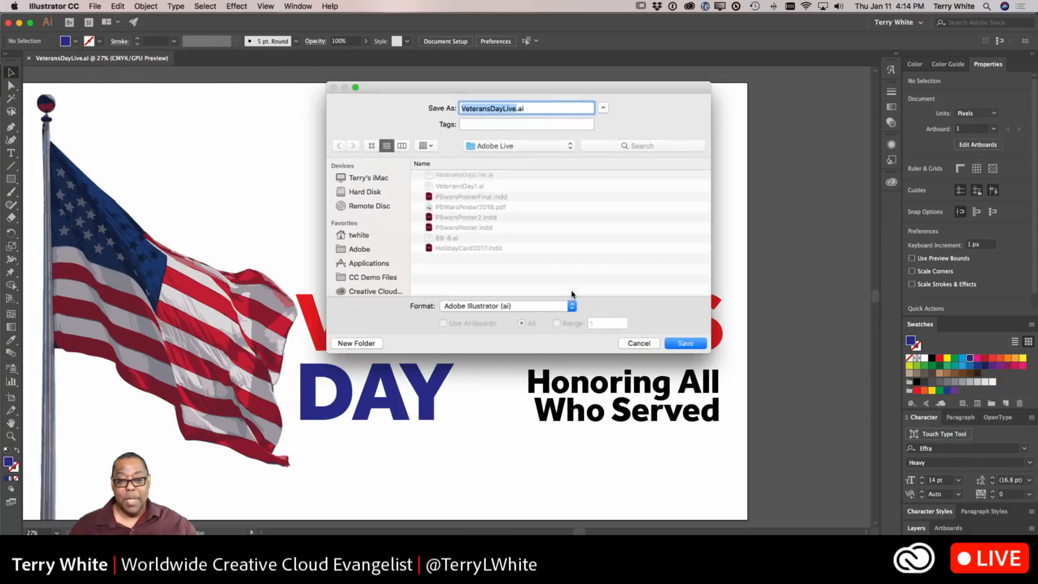
left_click(491, 108)
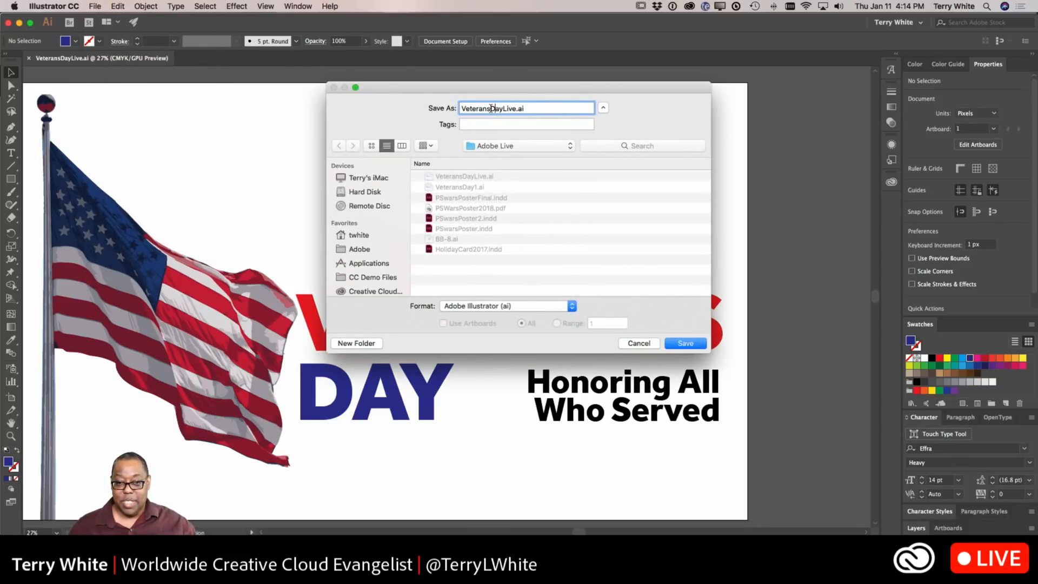
left_click_drag(491, 108, 443, 109)
type("Memorial")
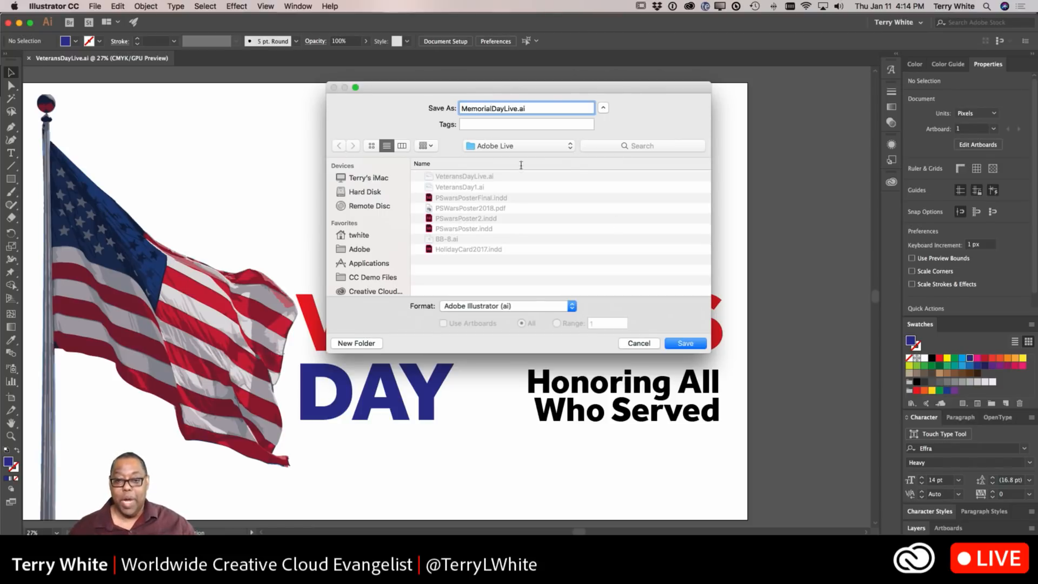
left_click(679, 344)
left_click(640, 426)
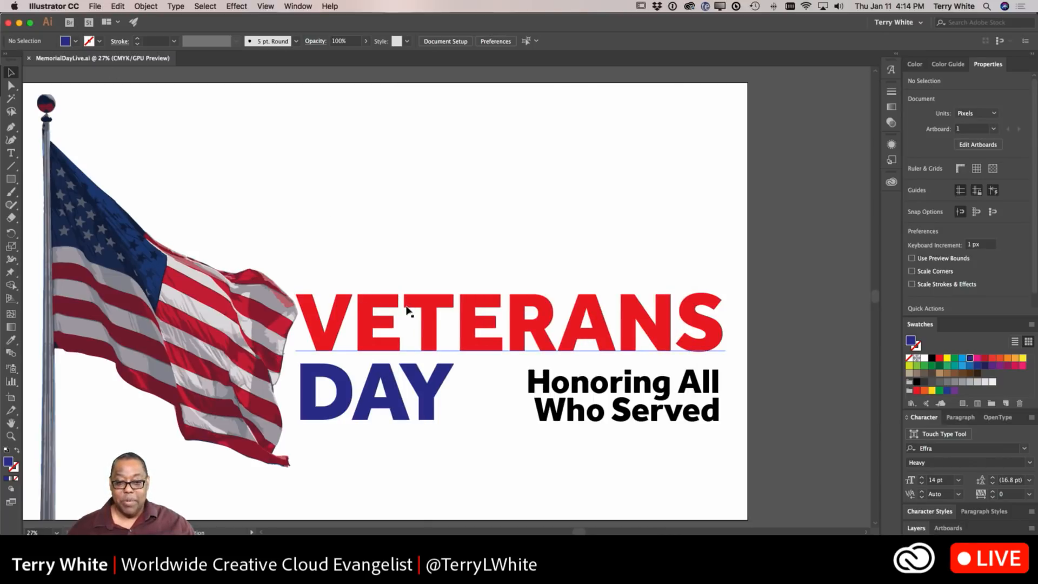
Step: Replace the word VETERANS in the headline with MEMORIAL
double_click(409, 315)
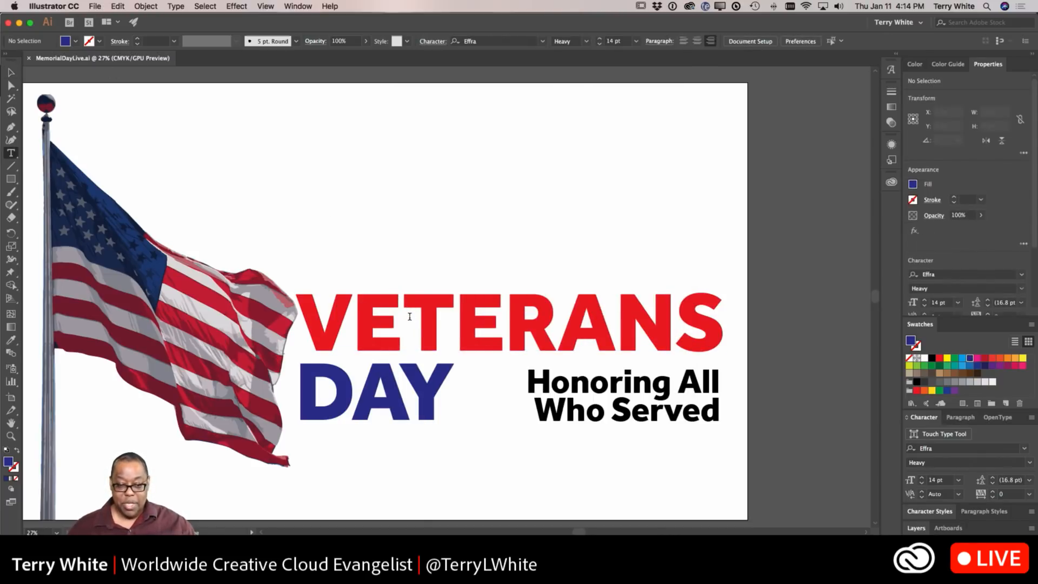
double_click(408, 312)
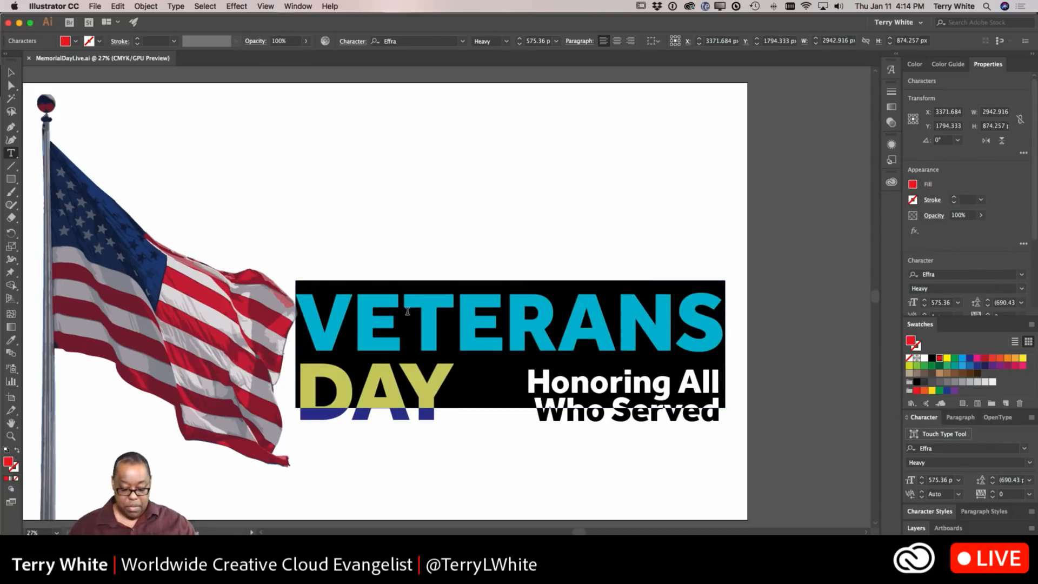
type("Me")
key("BackSpace")
type("EMO")
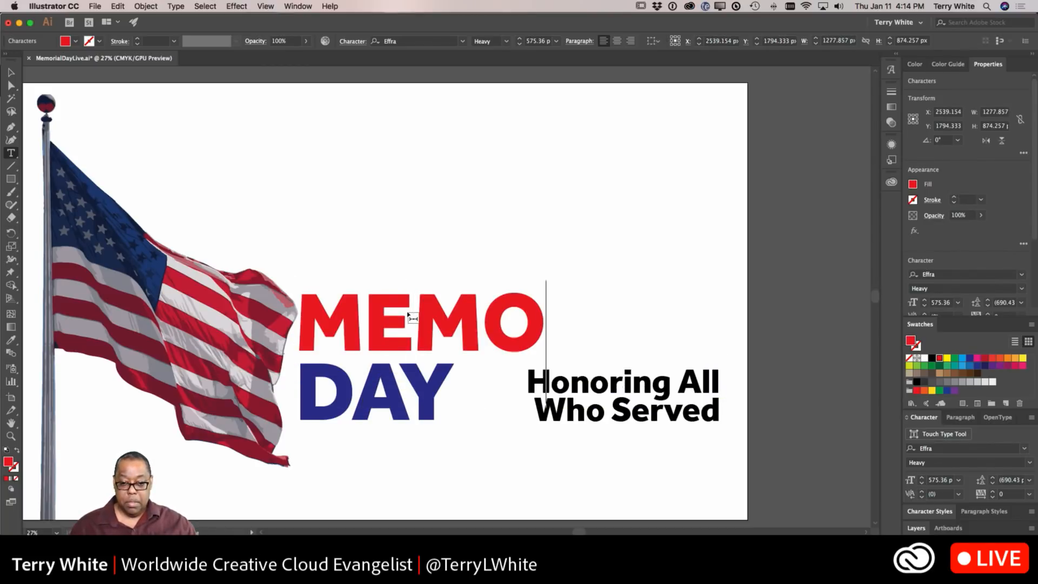
type("RIAL")
Step: Reduce the MEMORIAL DAY headline slightly so MEMORIAL fits inside the artboard
scroll(407, 311, "right", 1)
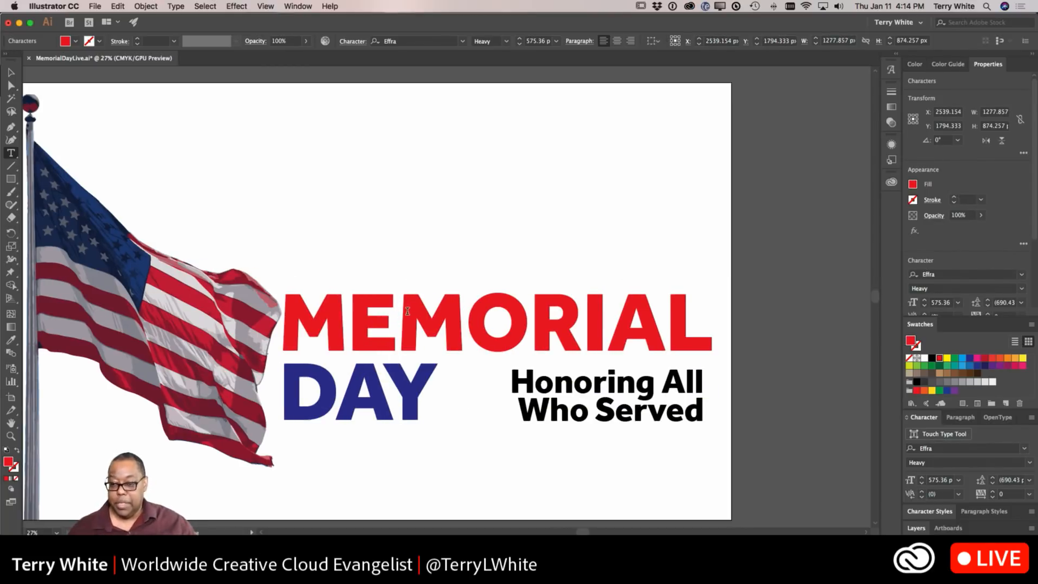
double_click(285, 317)
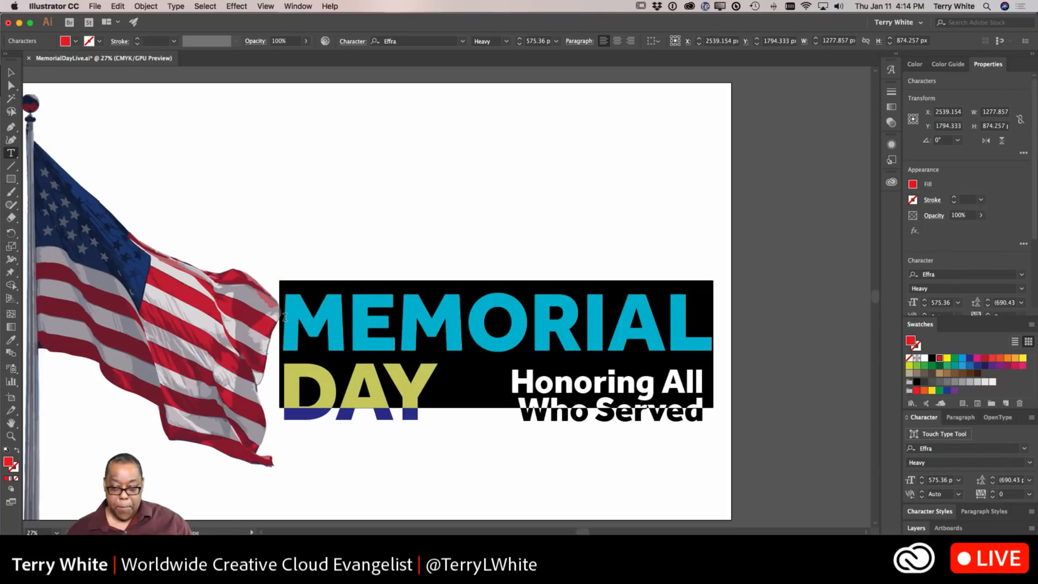
key("super+shift+comma")
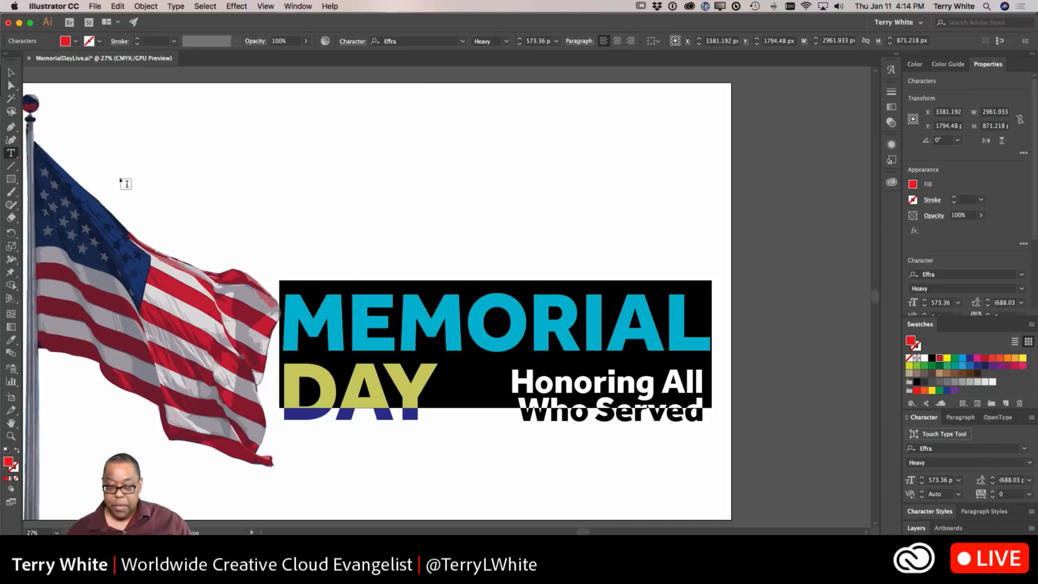
left_click(13, 72)
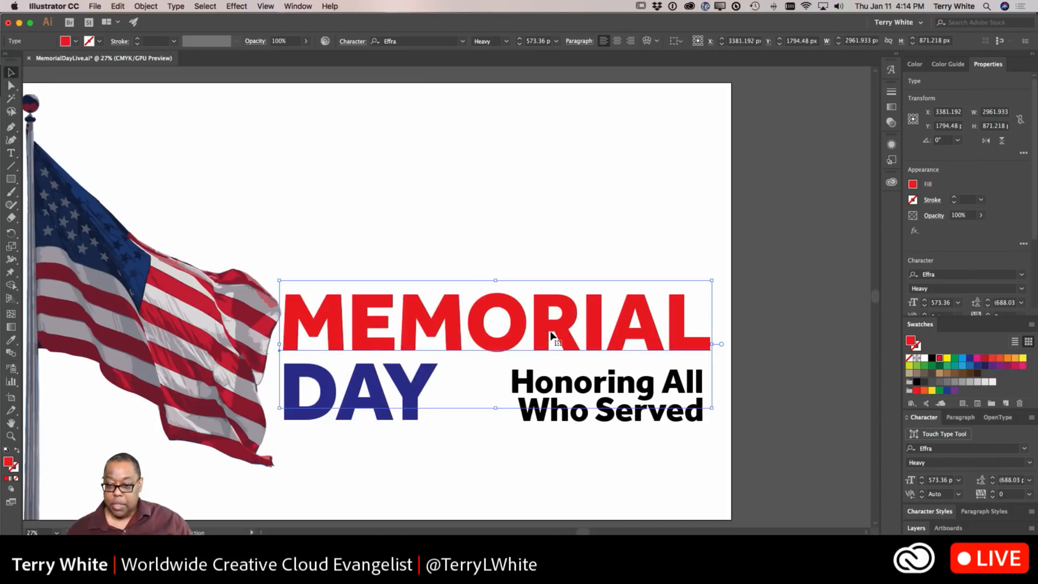
left_click_drag(712, 280, 701, 283)
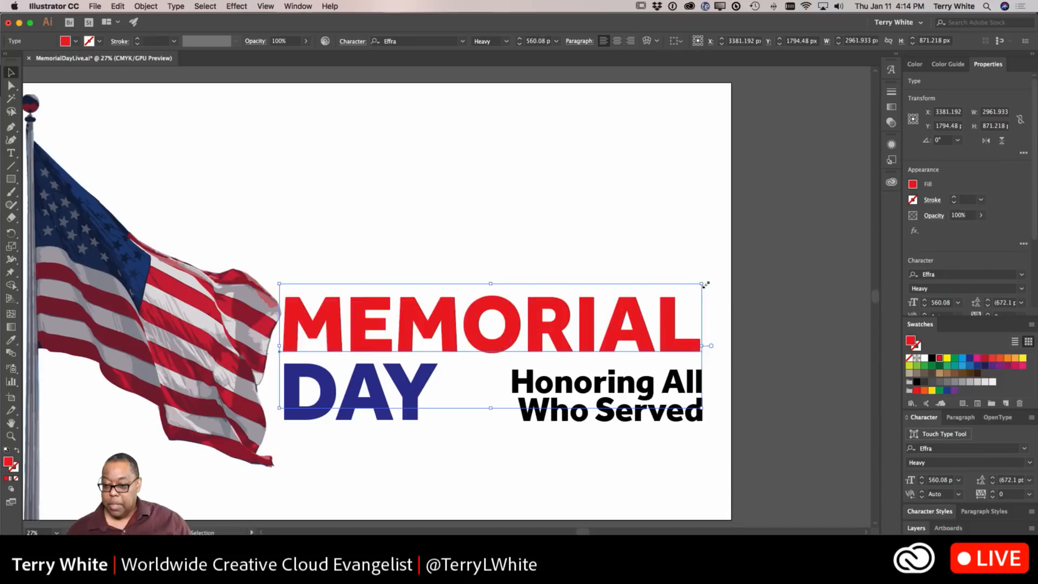
left_click(651, 211)
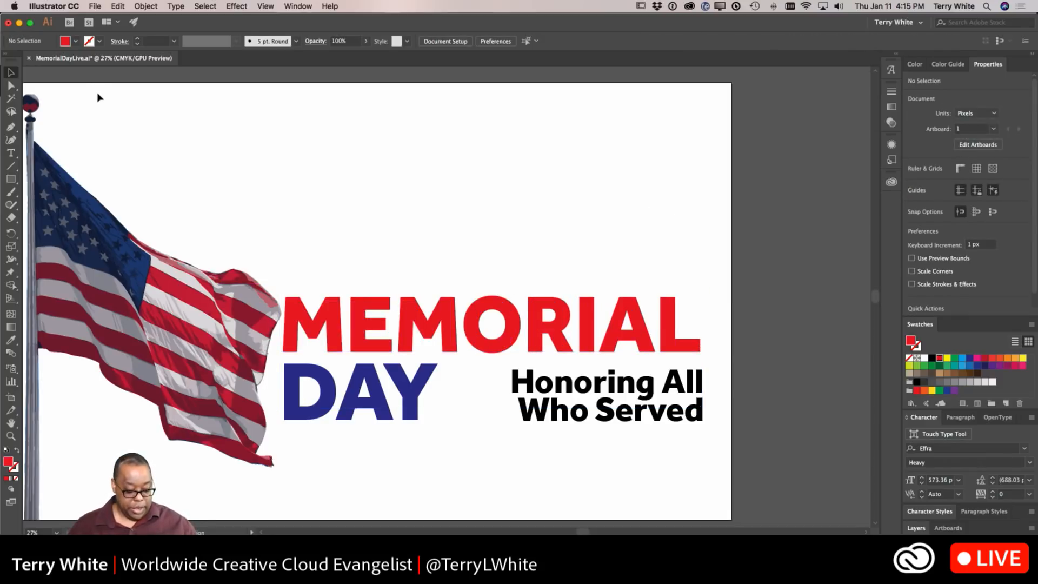
Step: Save the changes, then save the document as IndependenceDayLive.ai in Illustrator format with default options
key("super+s")
left_click(91, 8)
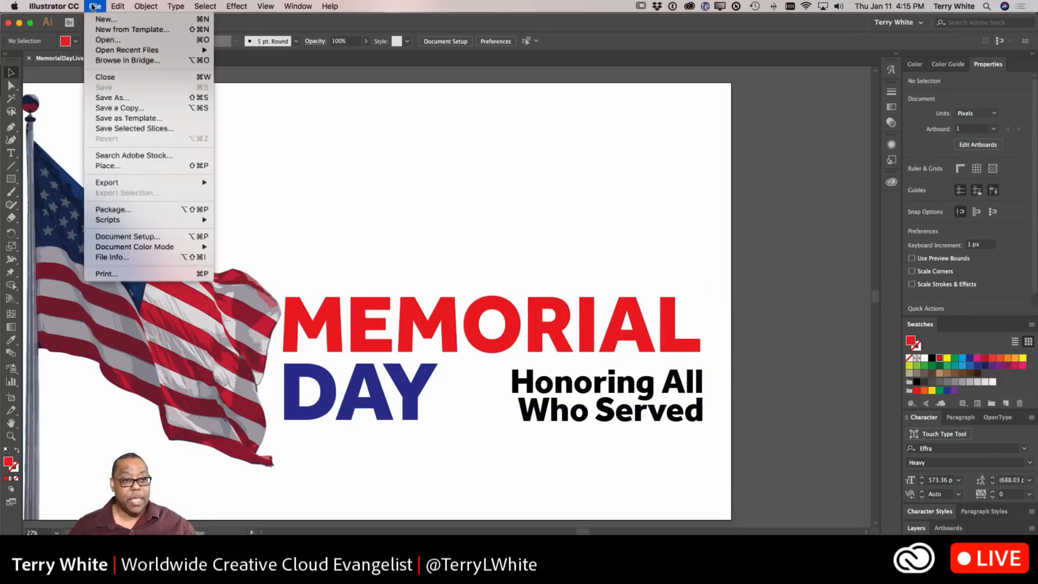
left_click(115, 98)
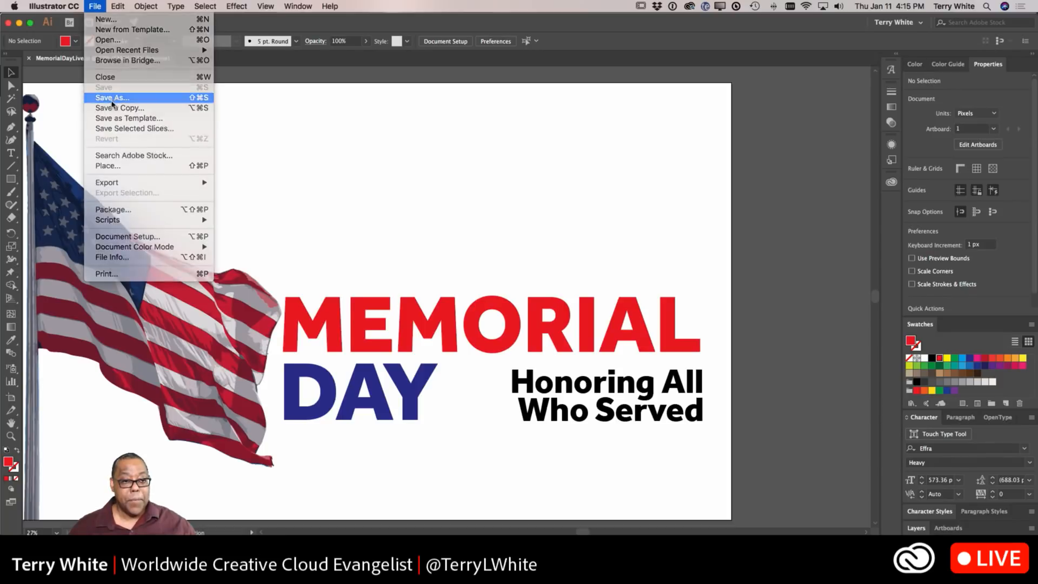
left_click_drag(489, 108, 401, 103)
type("In")
type("depende")
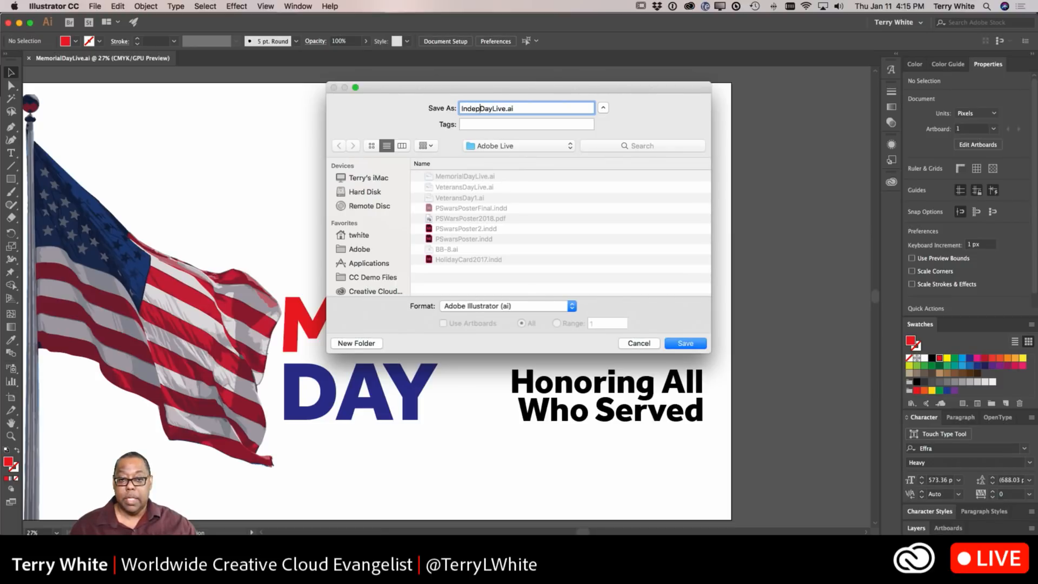
type("nce")
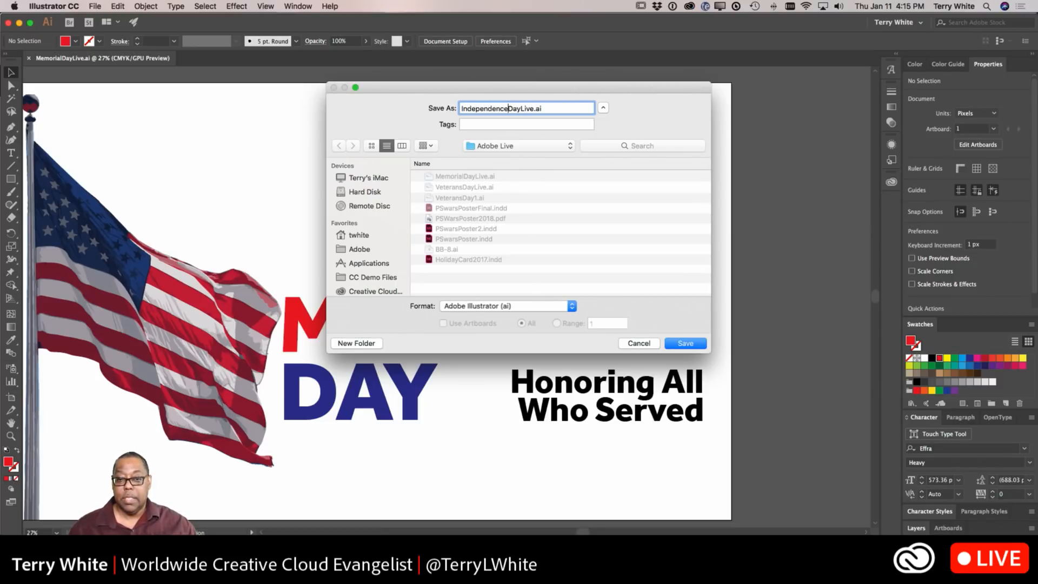
left_click(674, 342)
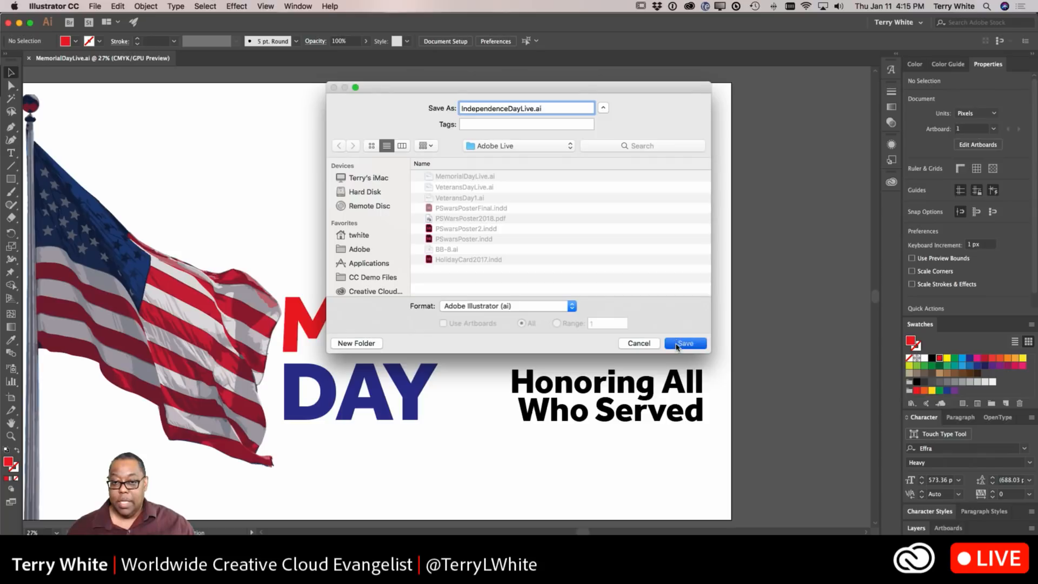
key("Return")
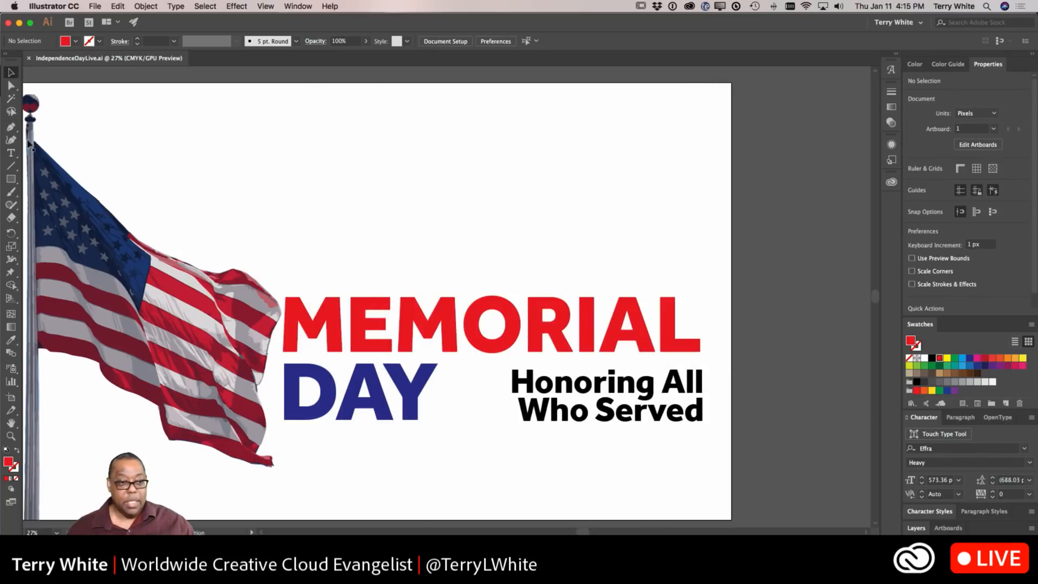
Step: Delete the tagline and retype the headline's MEMORIAL as INDEPENDENCE
left_click(602, 379)
key("Delete")
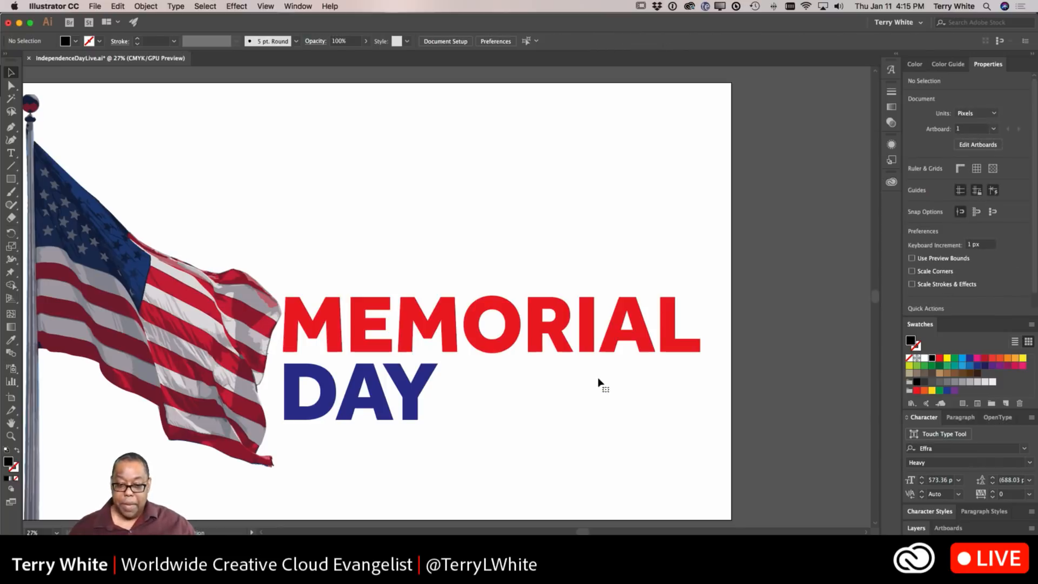
key("t")
left_click(495, 332)
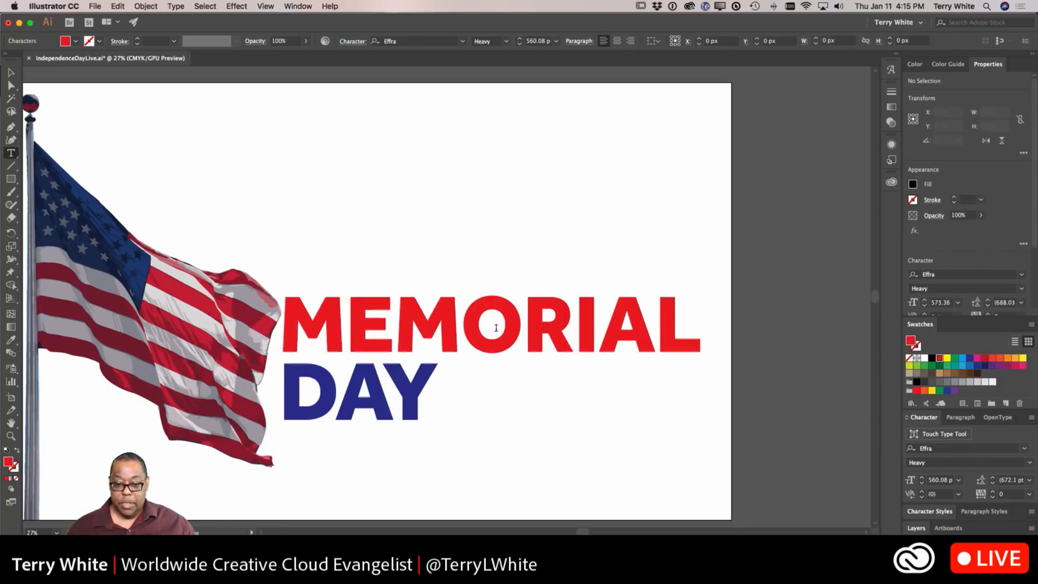
key("super+a")
type("IND")
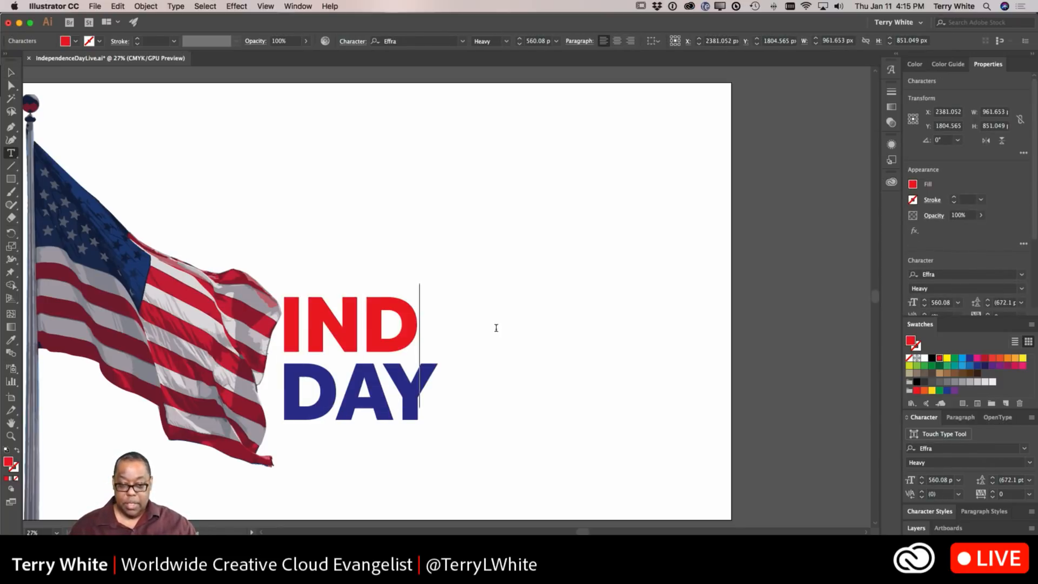
type("EPENDENCE")
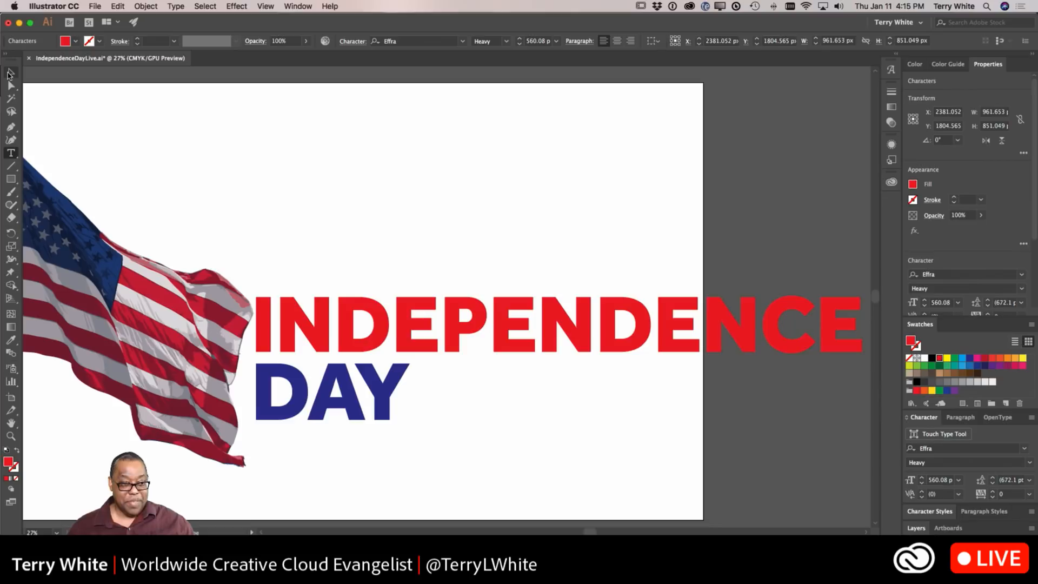
Step: Scale the INDEPENDENCE DAY headline down so it fits within the artboard
left_click(10, 73)
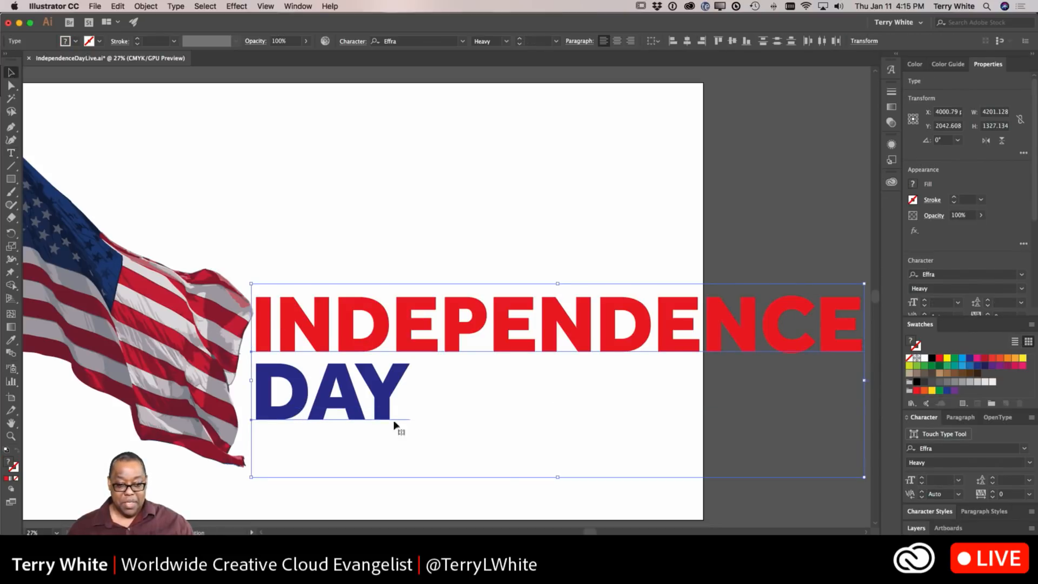
left_click_drag(864, 283, 748, 339)
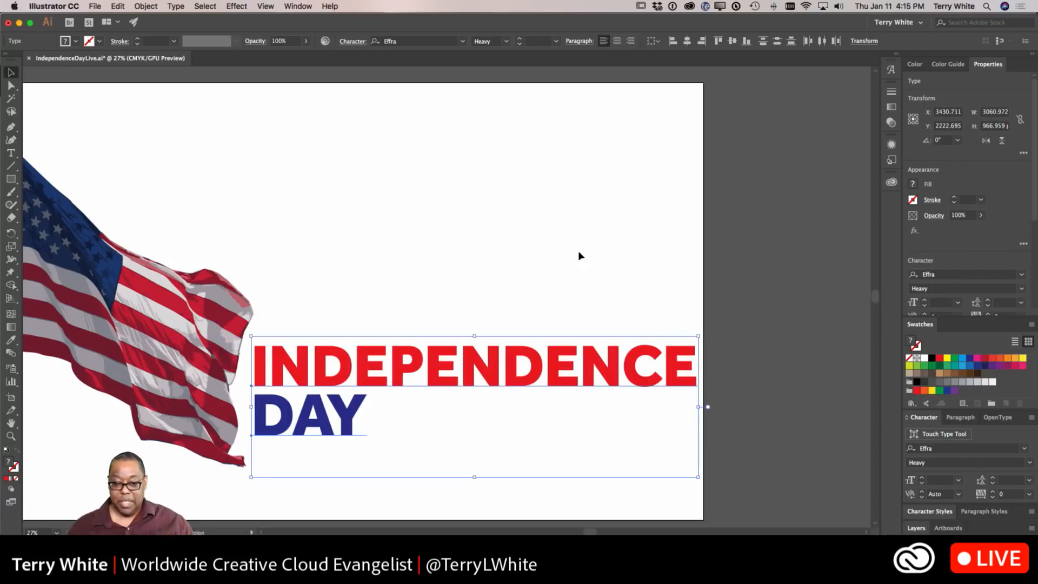
left_click(554, 307)
Step: Move INDEPENDENCE to the top of the artboard above the flag and place DAY directly beneath it
left_click_drag(506, 365, 402, 222)
left_click_drag(338, 409, 233, 506)
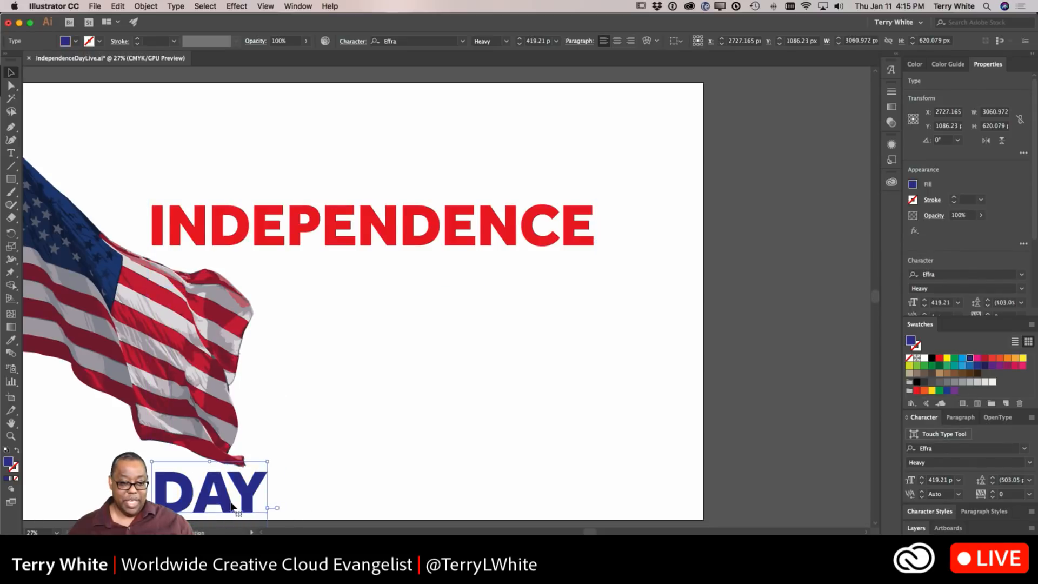
scroll(366, 468, "left", 5)
scroll(382, 463, "down", 5)
scroll(509, 358, "up", 1)
scroll(509, 358, "left", 1)
left_click_drag(453, 174, 342, 97)
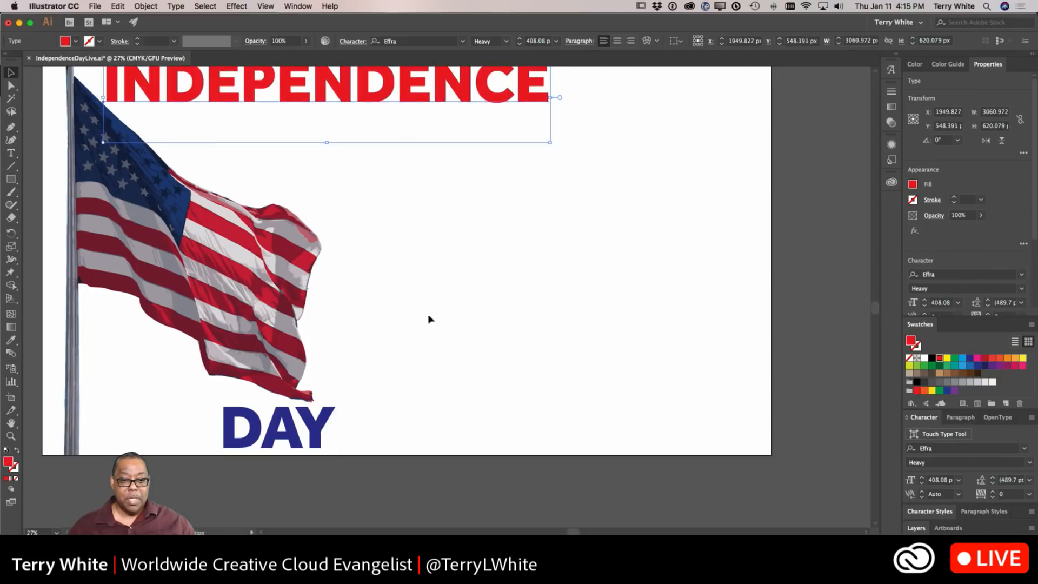
left_click_drag(317, 441, 297, 146)
left_click(388, 211)
scroll(391, 209, "up", 3)
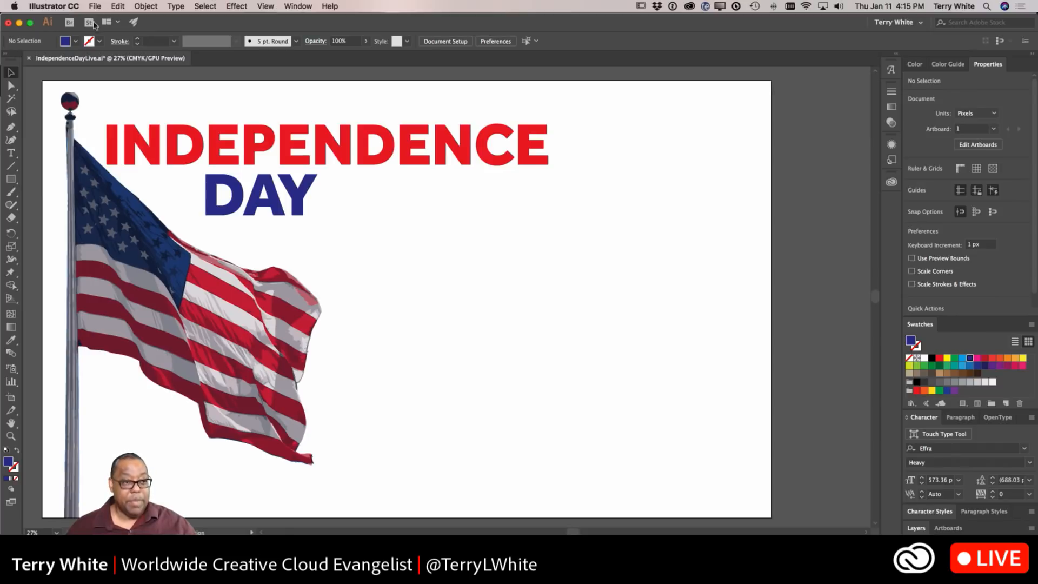
Step: Open the recent file MemorialDayLive.ai
left_click(95, 7)
mouse_move(111, 50)
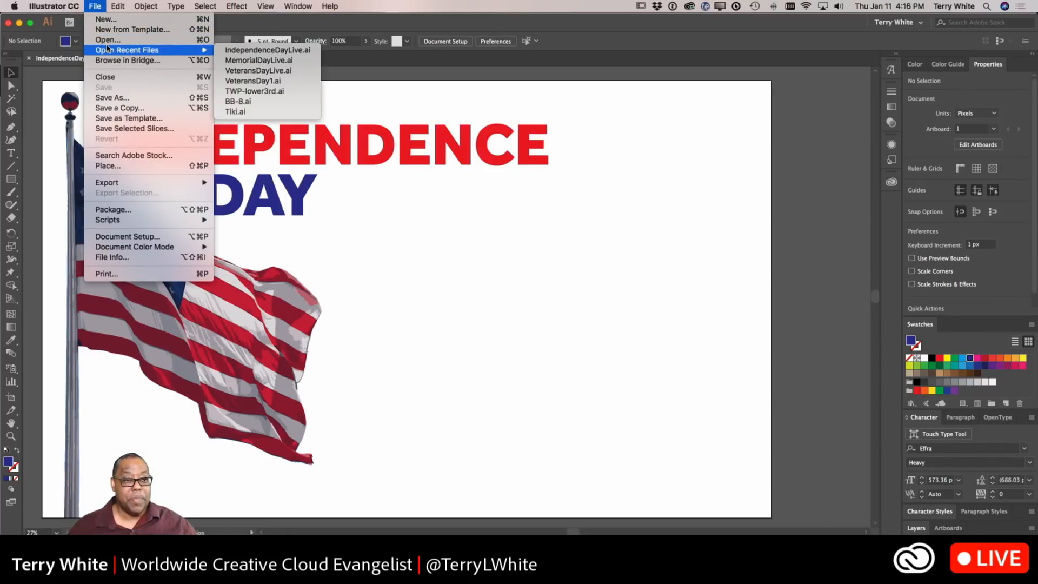
left_click(234, 60)
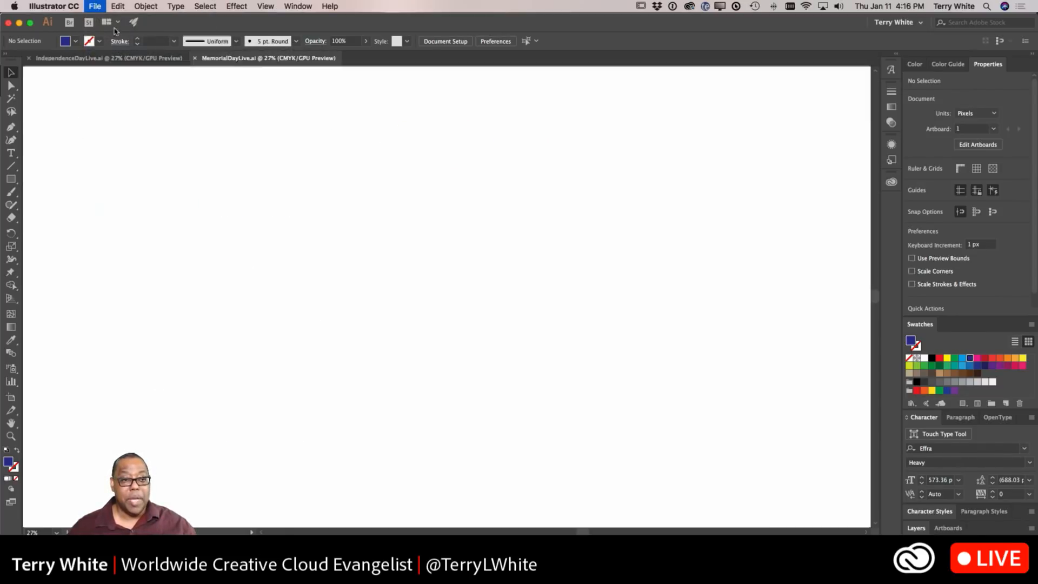
Step: Open the recent file VeteransDayLive.ai
left_click(95, 7)
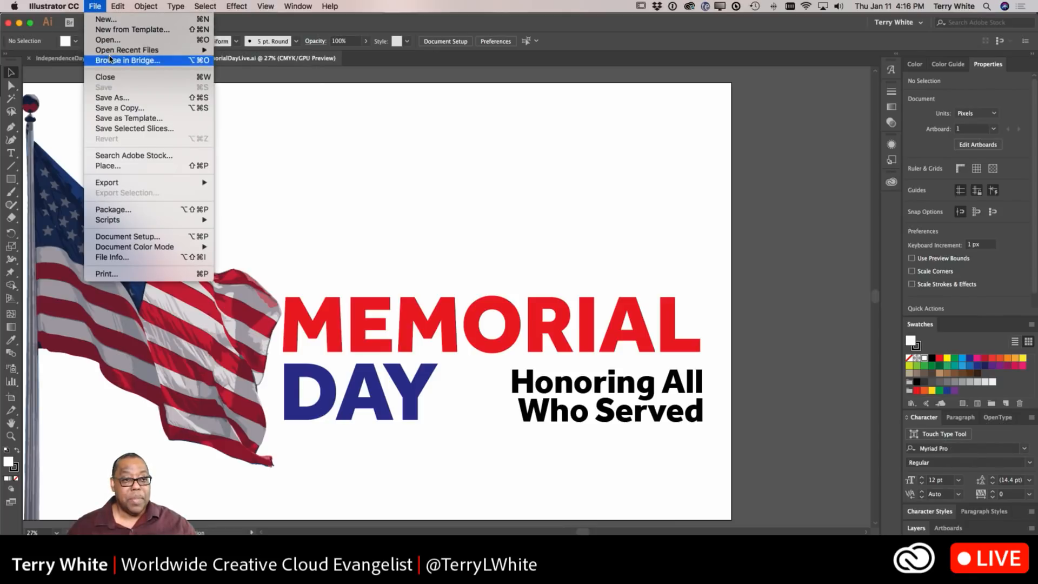
mouse_move(114, 52)
left_click(249, 71)
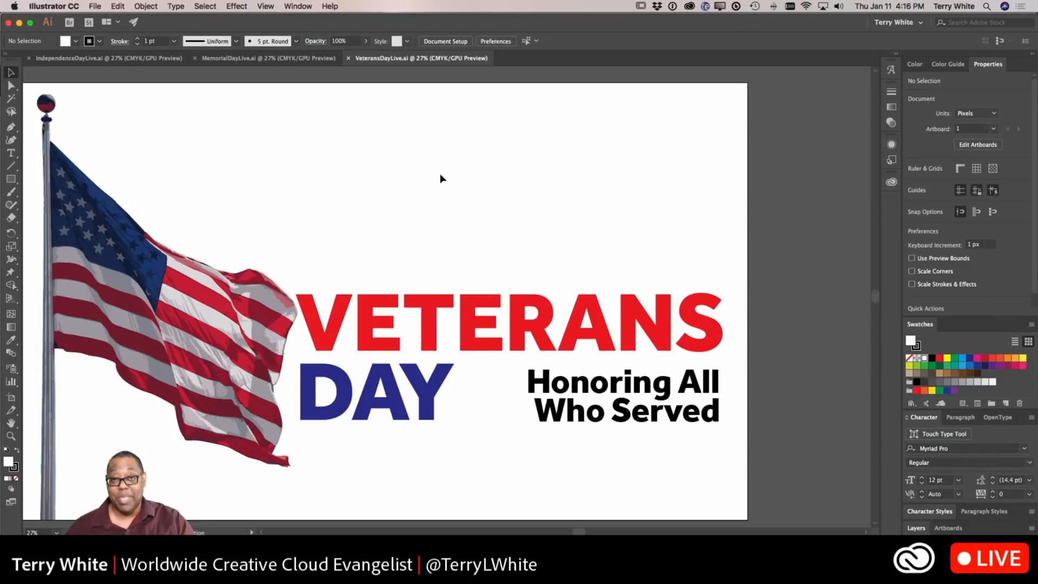
Step: Convert the VETERANS headline text to outlines
left_click(427, 309)
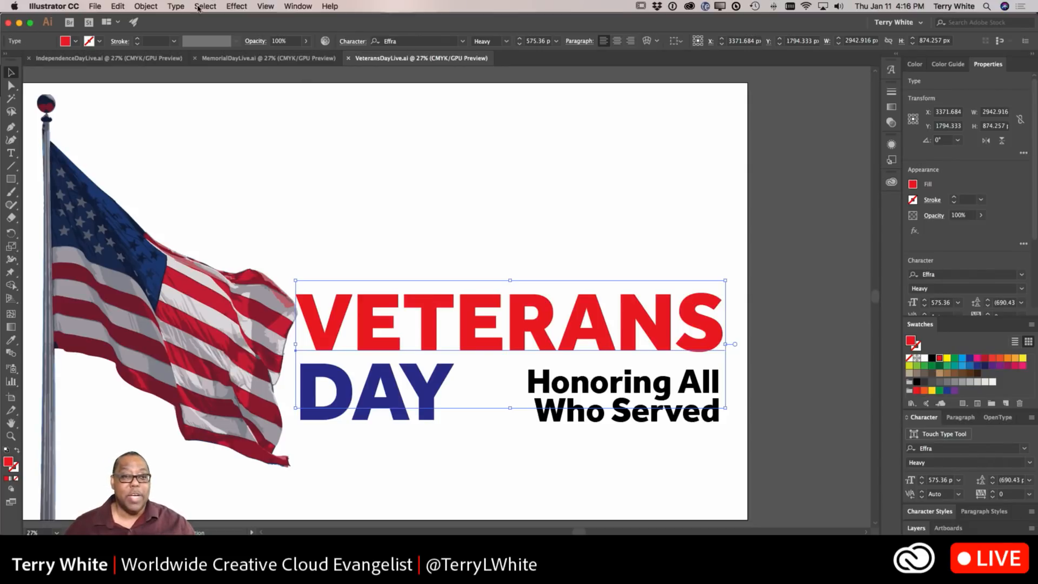
left_click(234, 6)
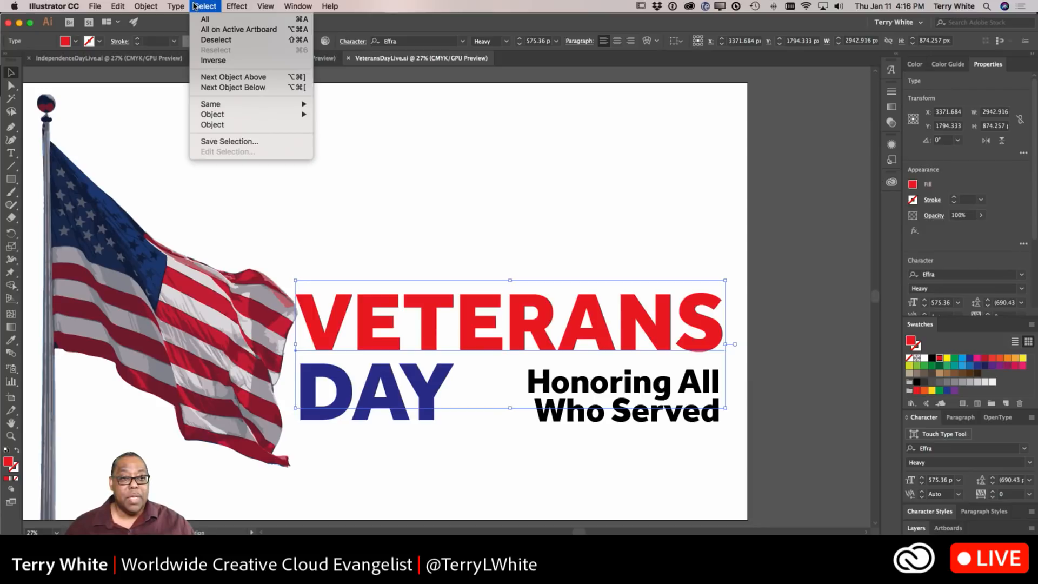
mouse_move(184, 8)
left_click(223, 183)
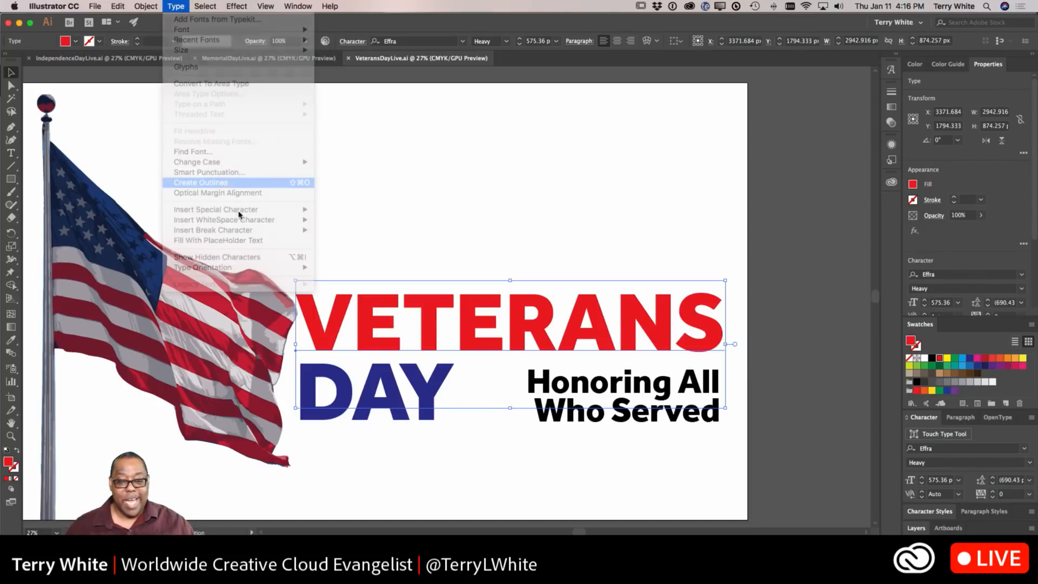
Step: Convert the DAY text to outlines
left_click(421, 412)
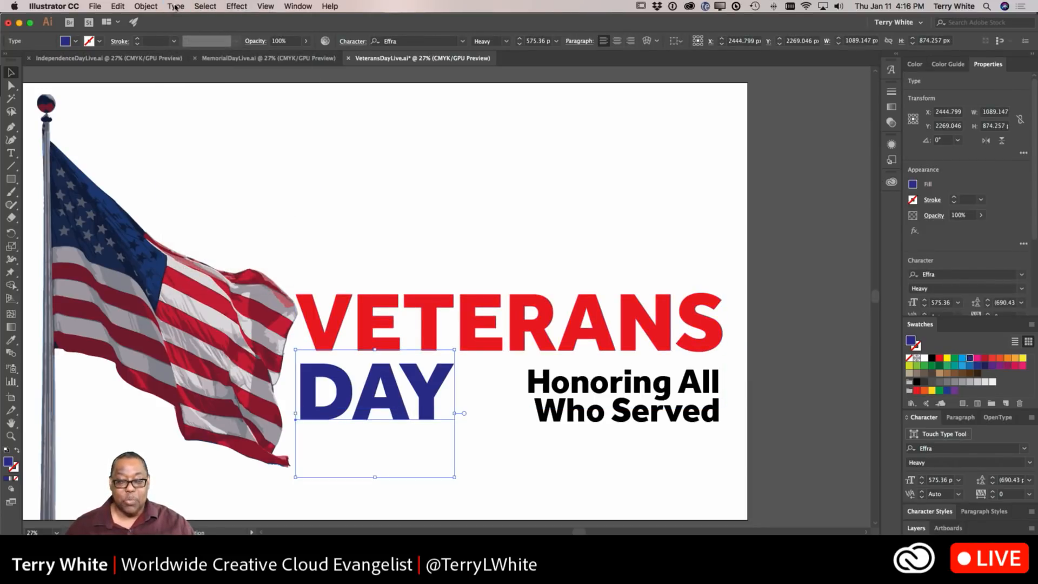
left_click(195, 6)
mouse_move(183, 6)
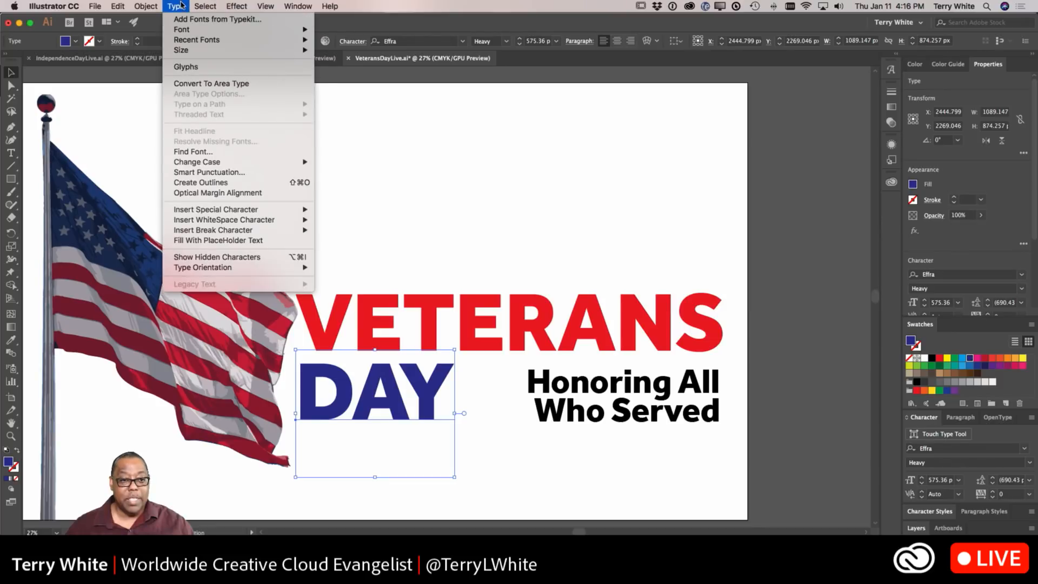
left_click(216, 183)
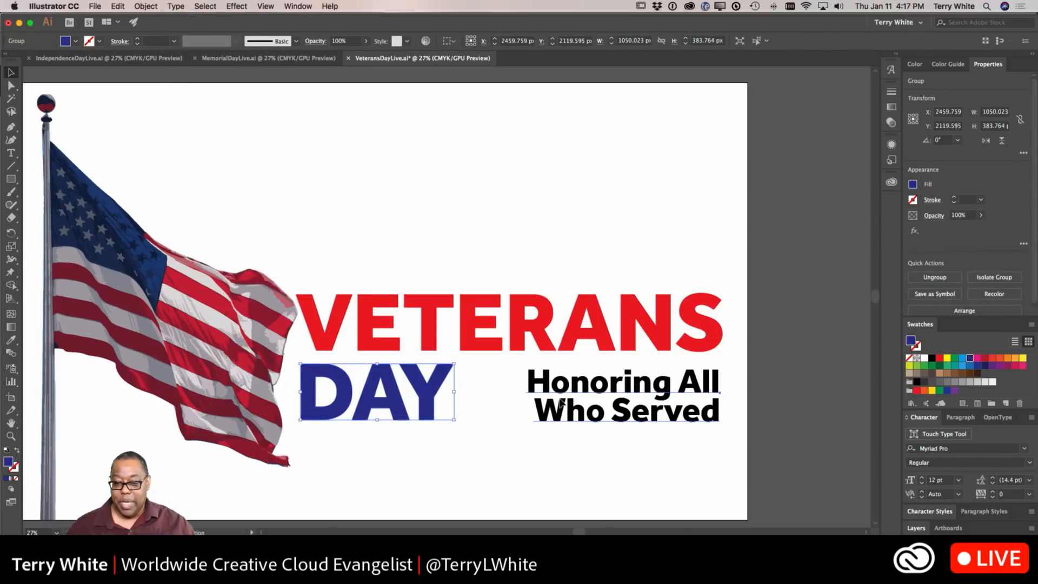
Step: Convert the Honoring All Who Served tagline to outlines and save the Veterans Day file
left_click(562, 404)
left_click(179, 7)
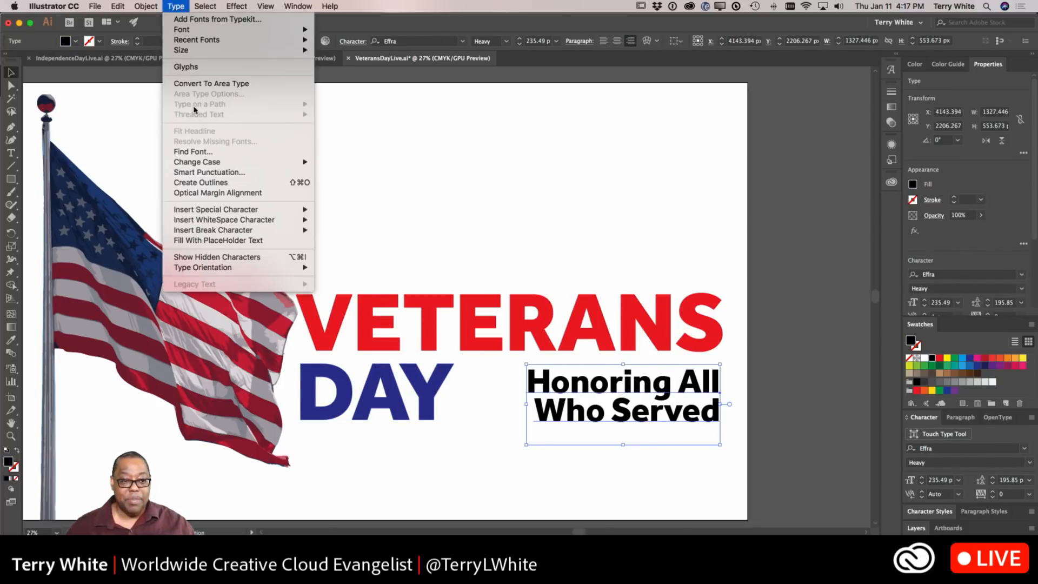
left_click(203, 184)
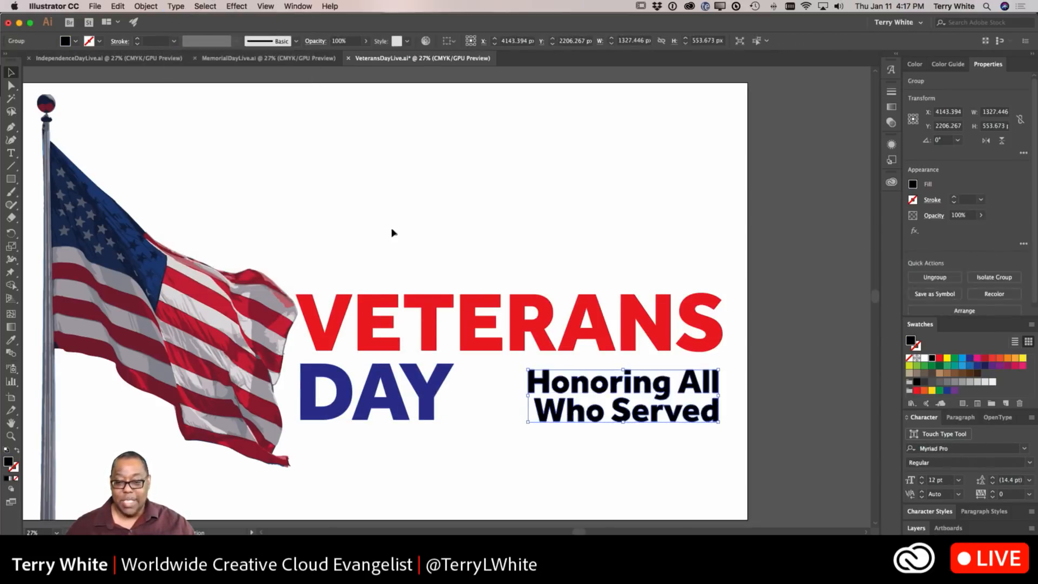
left_click(453, 232)
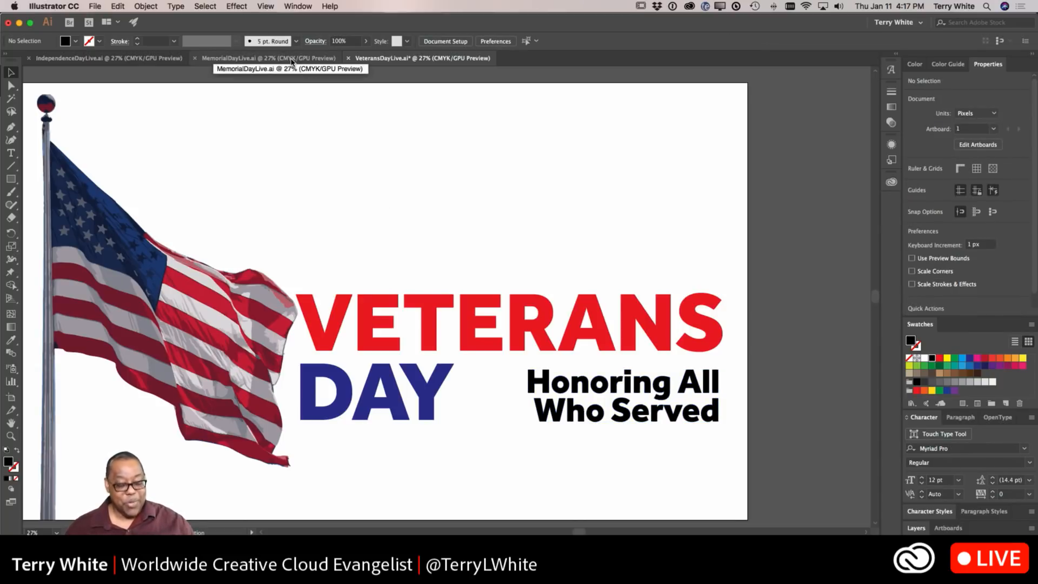
key("super+s")
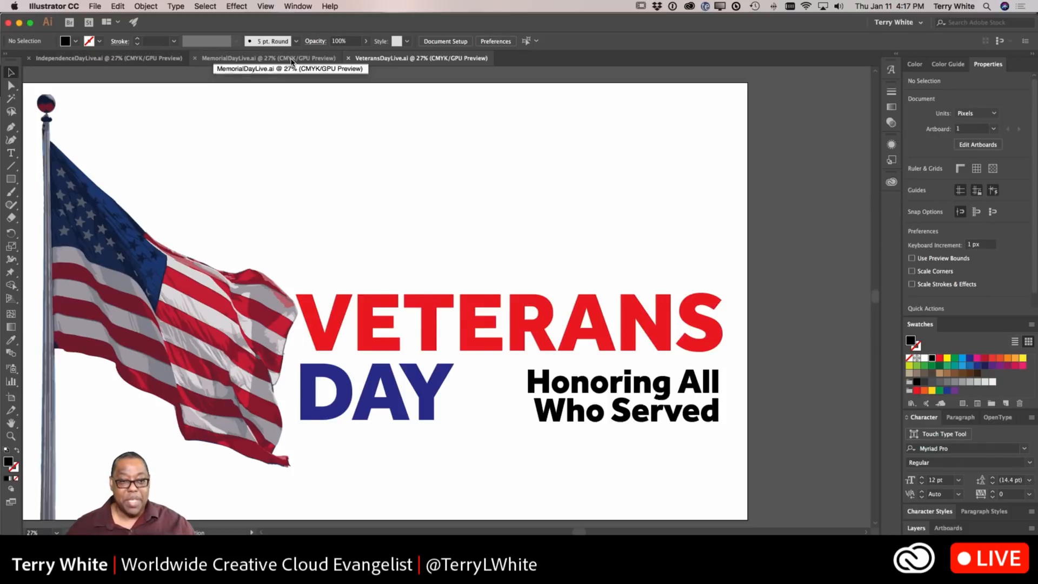
Step: In the Memorial Day file, edit the tagline to read Honoring Those Who
left_click(291, 61)
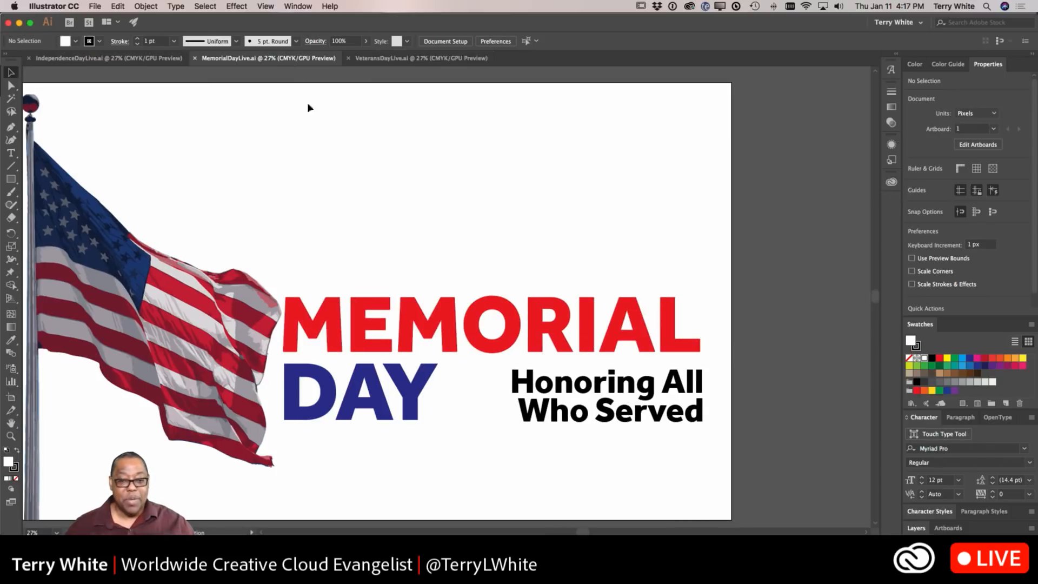
double_click(595, 414)
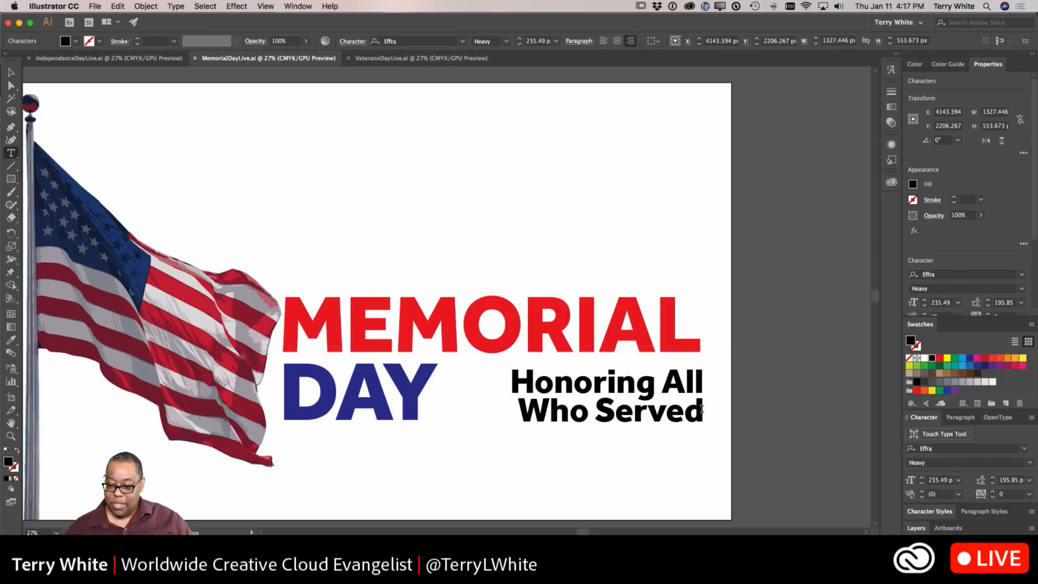
left_click_drag(661, 383, 701, 412)
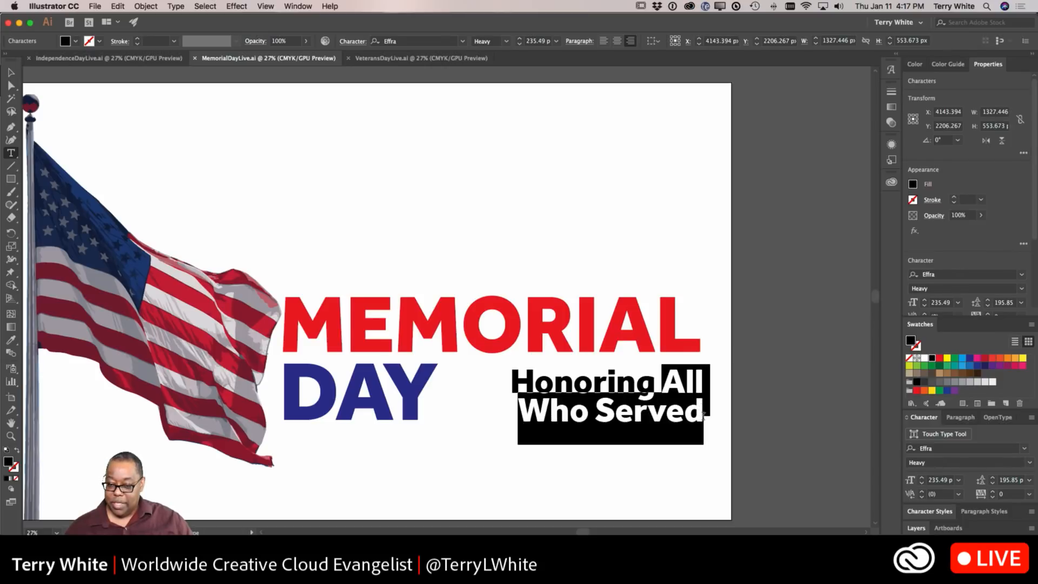
type("Thos")
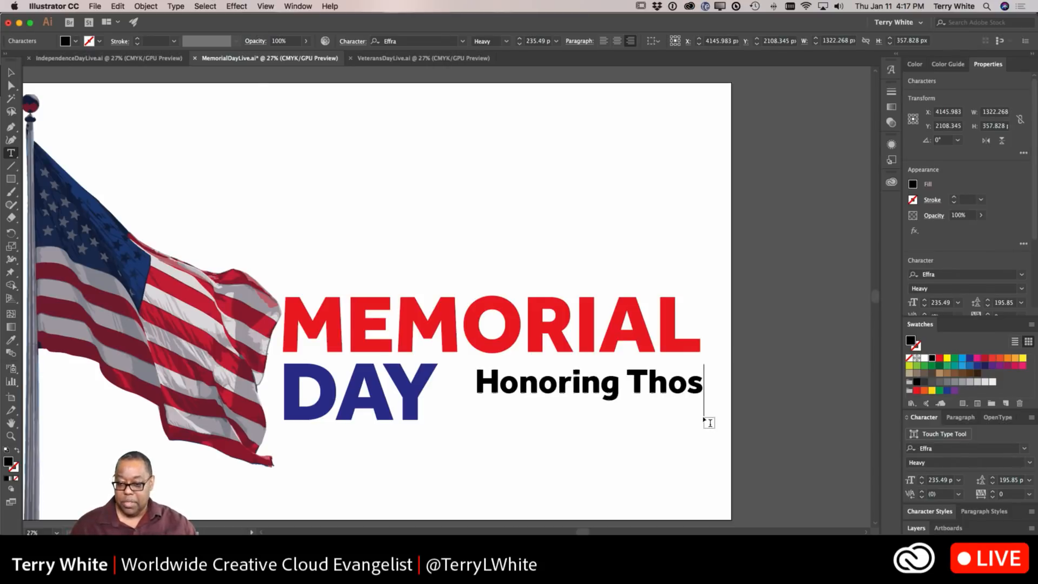
type("e Who")
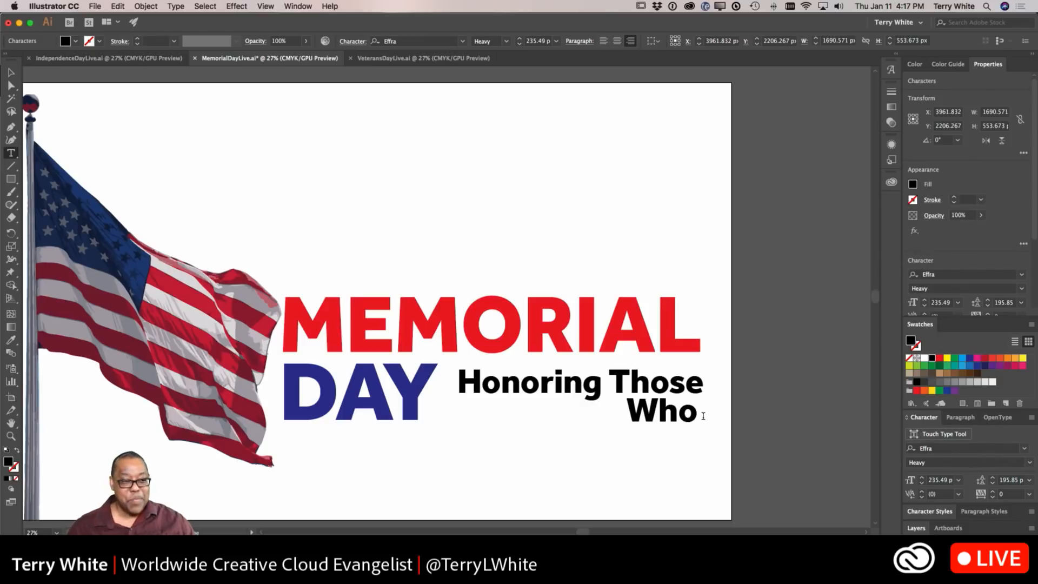
Step: Delete the tagline text from the Memorial Day design
left_click(11, 72)
left_click(375, 190)
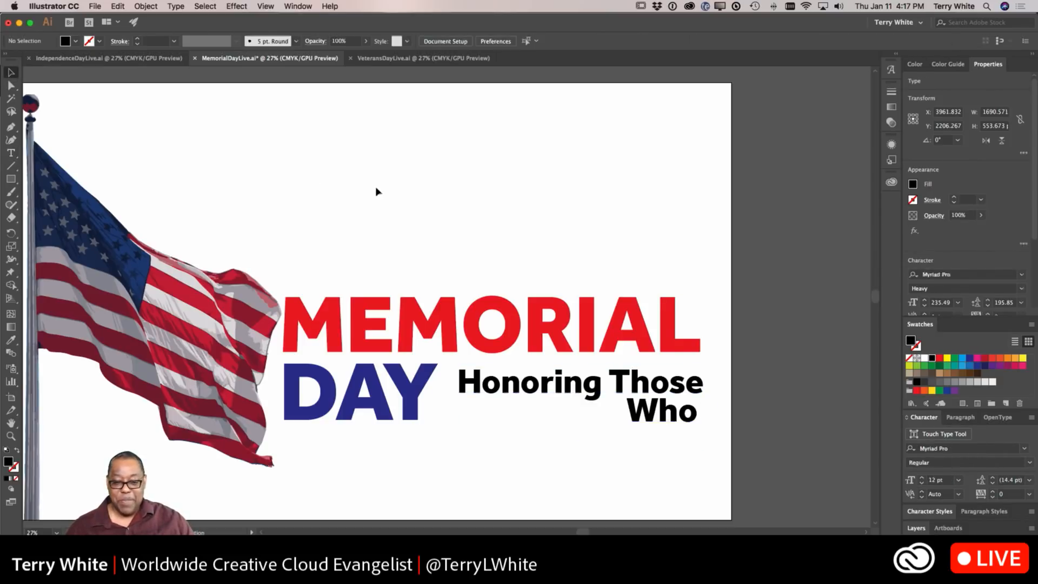
left_click(523, 393)
key("Delete")
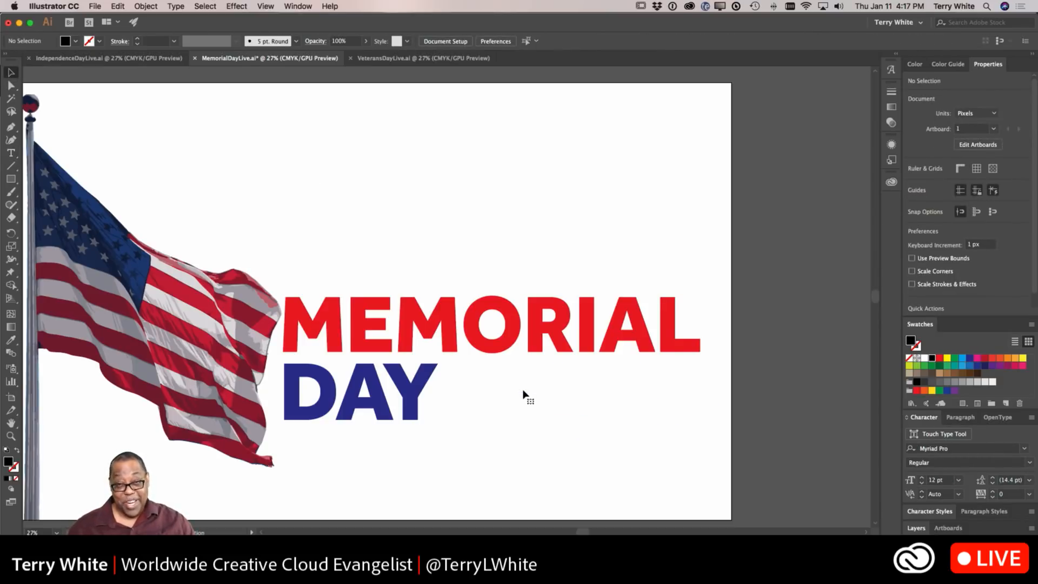
Step: Convert the MEMORIAL headline text to outlines
left_click(389, 320)
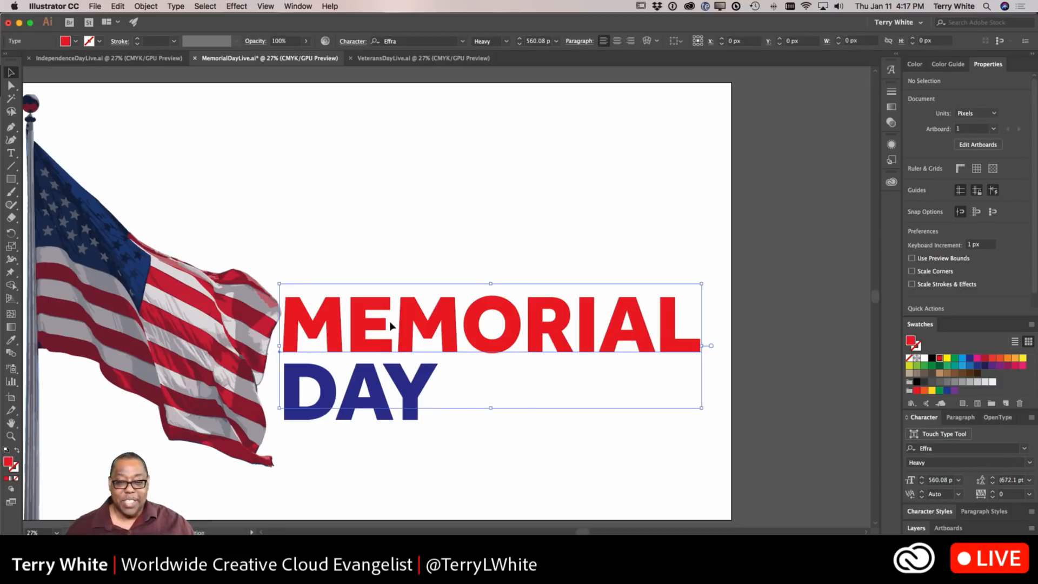
left_click(174, 6)
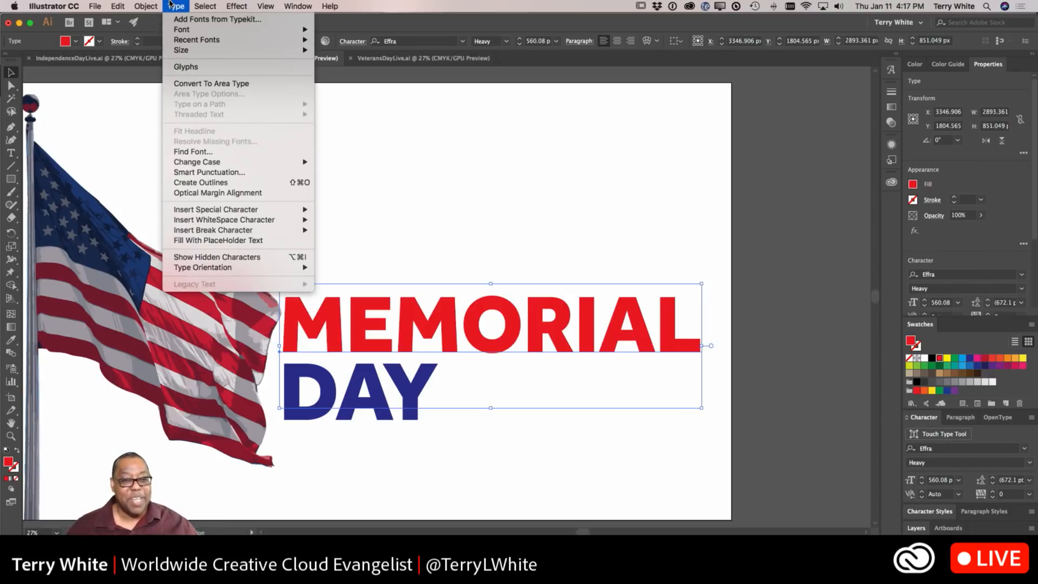
left_click(198, 185)
Step: Convert the blue DAY text in the Memorial Day design to outlines
left_click(341, 408)
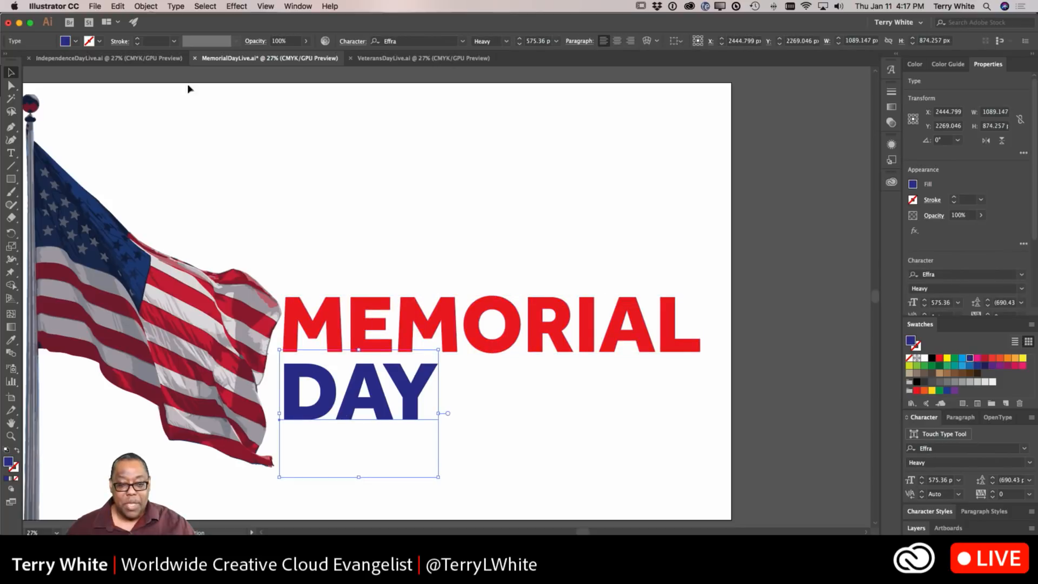
left_click(153, 6)
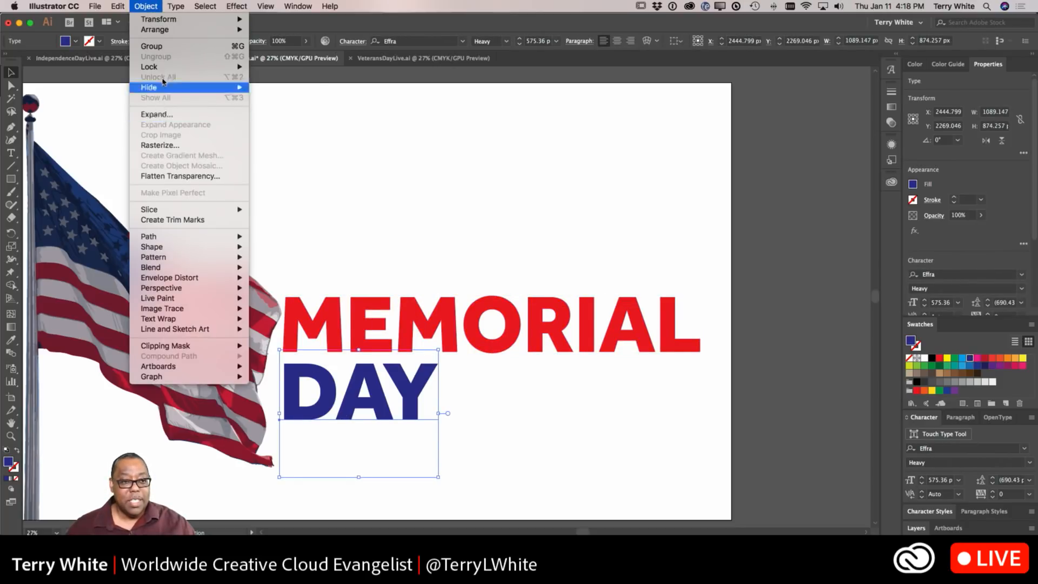
mouse_move(169, 5)
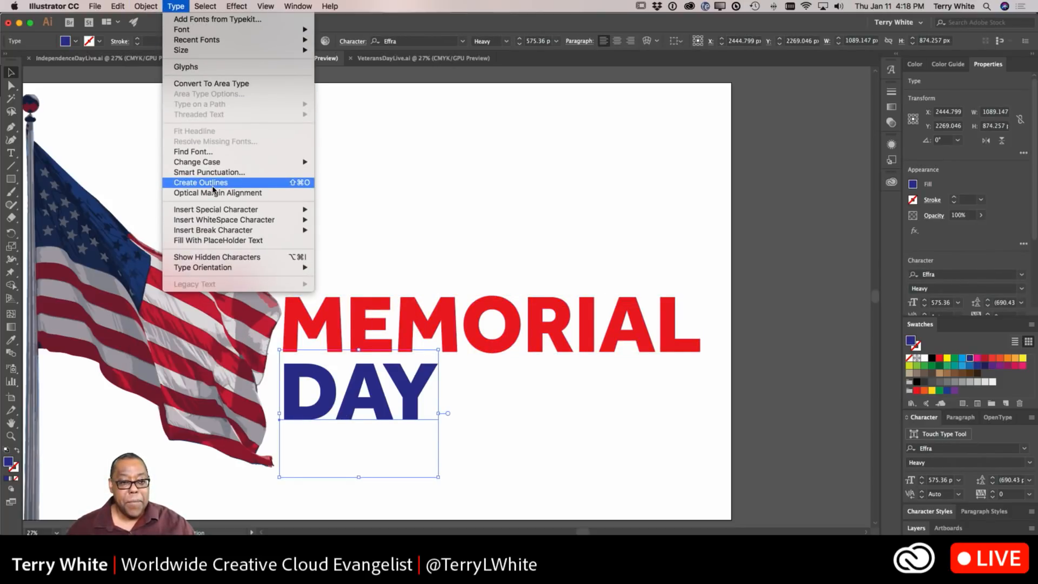
left_click(213, 185)
left_click(298, 212)
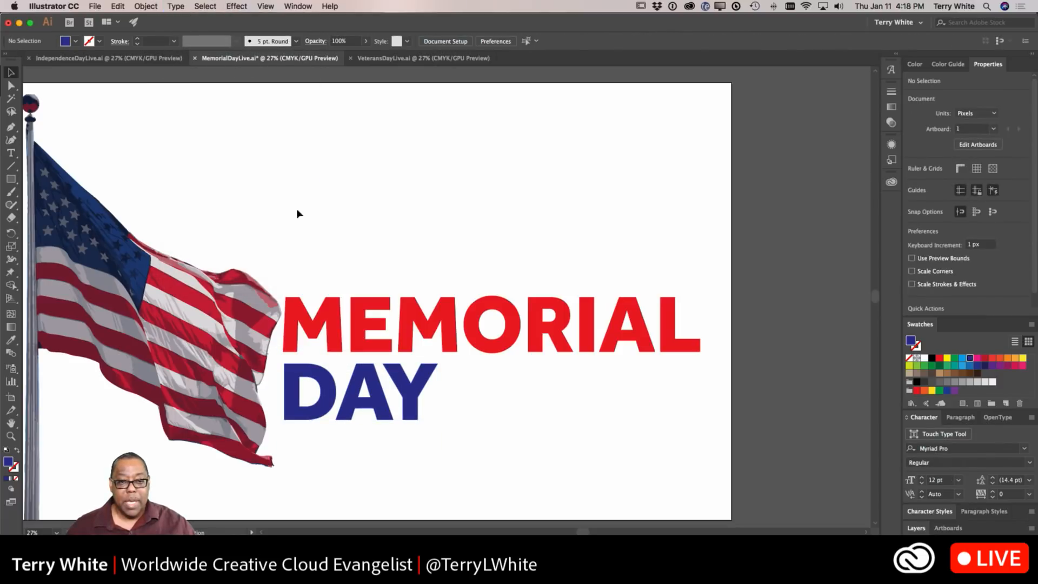
Step: In the Independence Day file, convert the INDEPENDENCE headline text to outlines
left_click(157, 58)
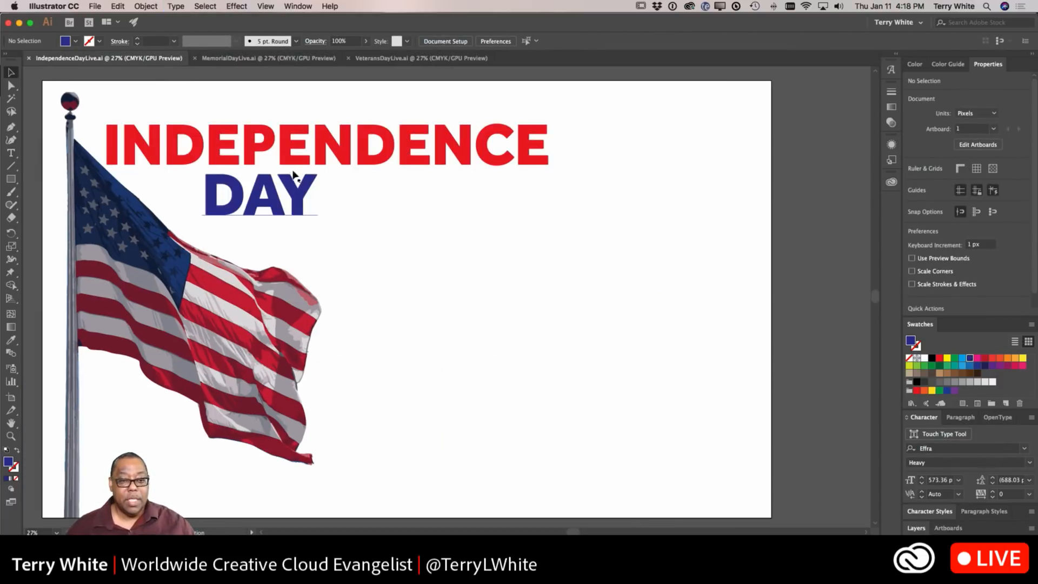
left_click(293, 172)
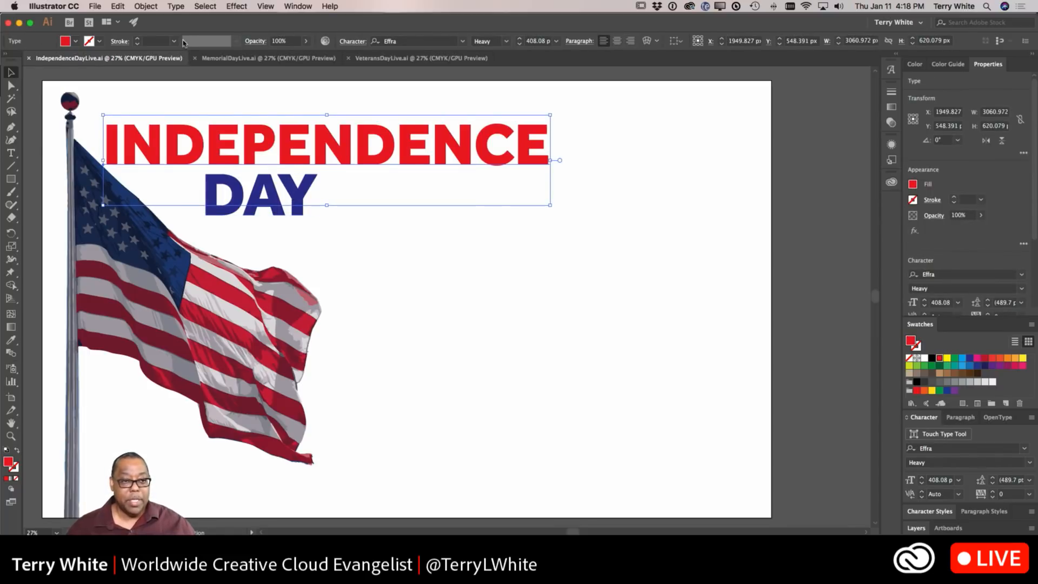
left_click(146, 6)
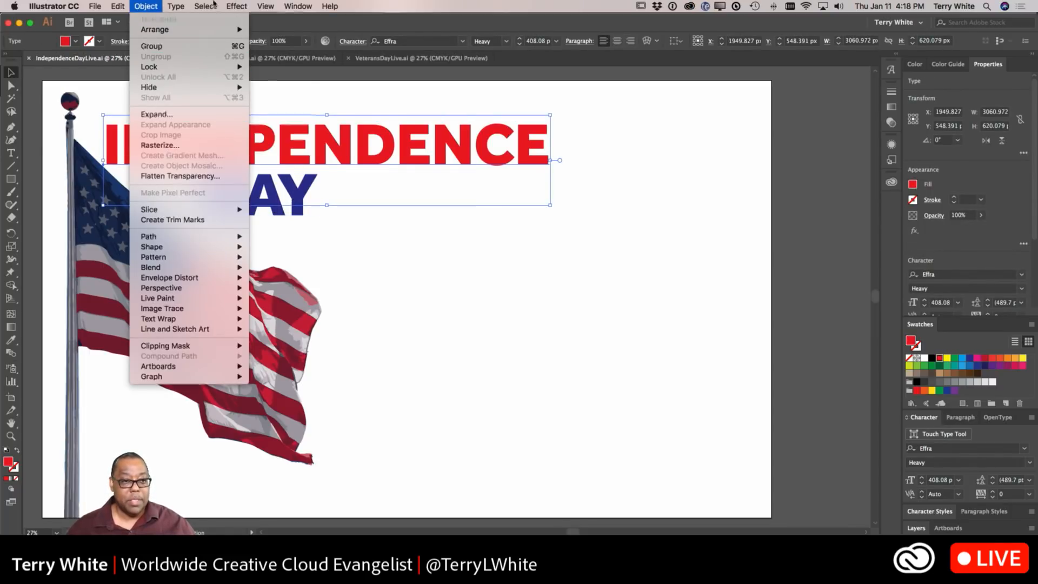
mouse_move(176, 6)
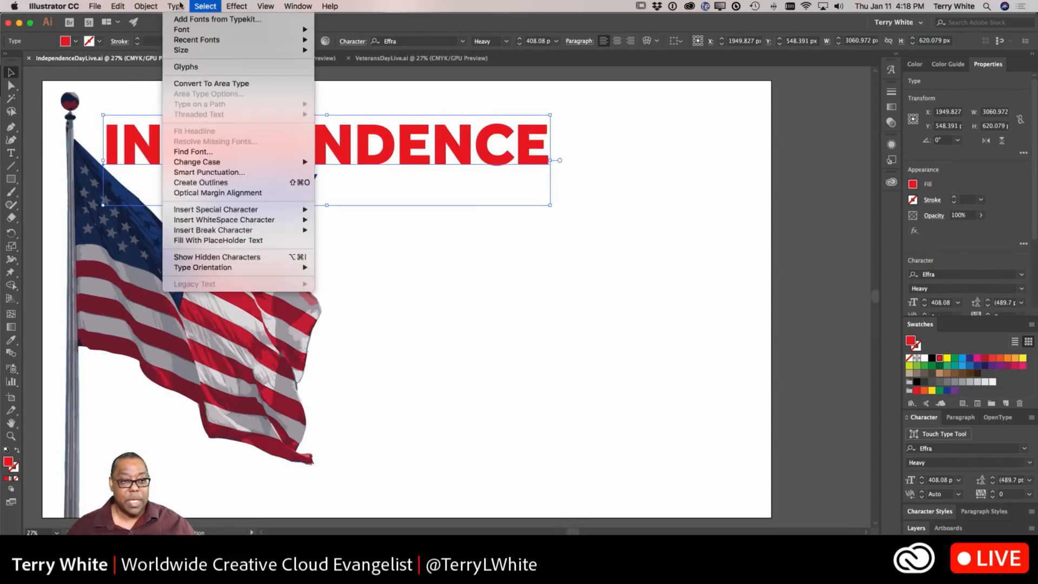
left_click(212, 186)
Step: Convert the blue DAY text in the Independence Day design to outlines
left_click(285, 212)
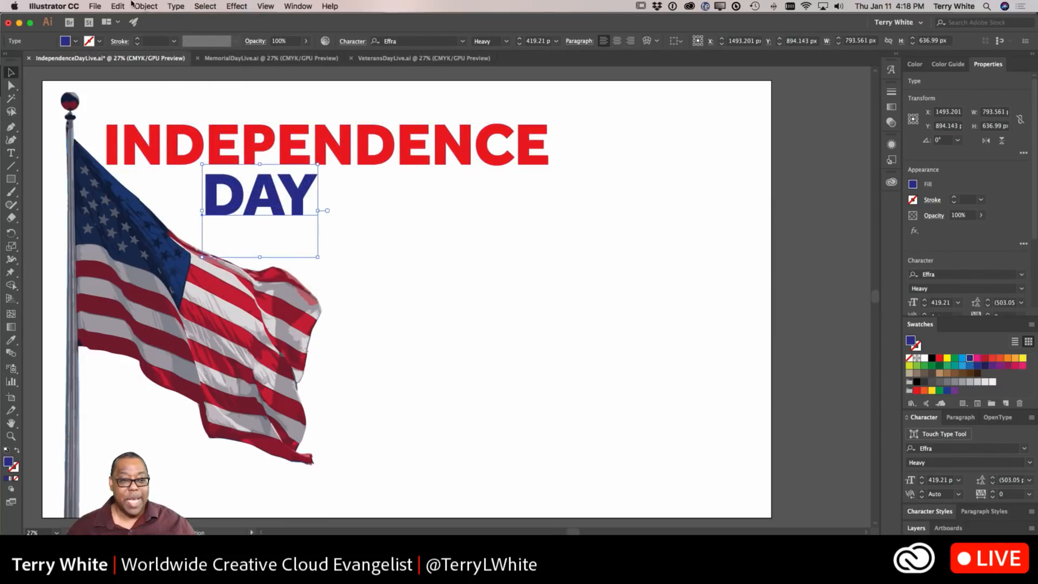
left_click(176, 6)
mouse_move(199, 163)
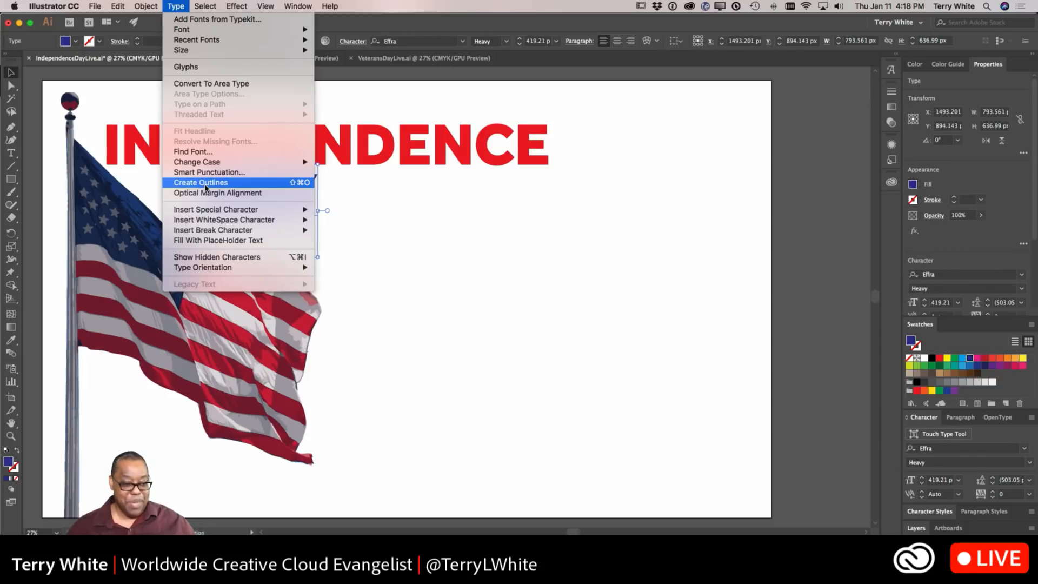
left_click(205, 187)
left_click(381, 219)
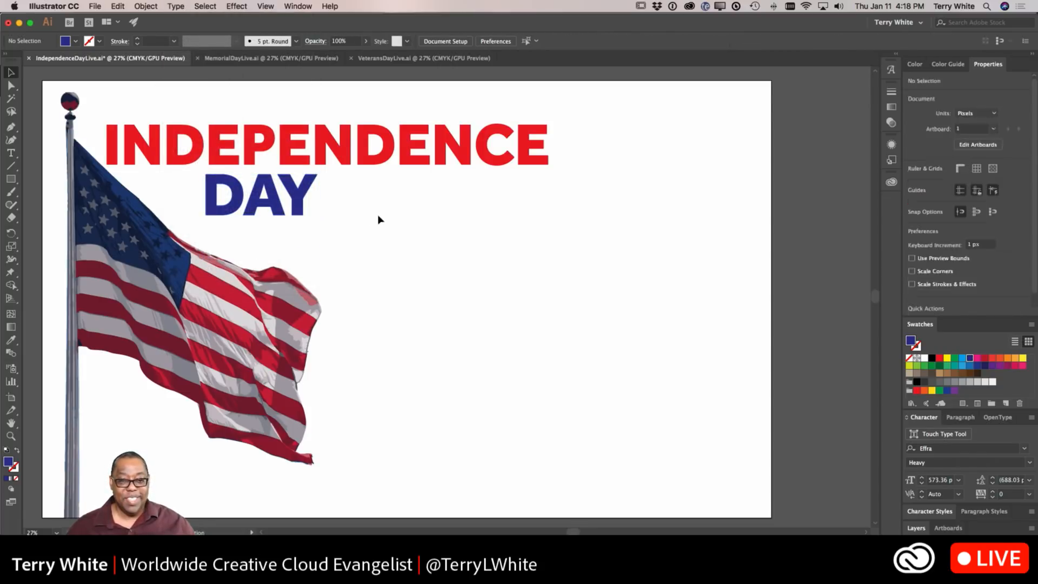
Step: Close all three open flag documents
scroll(361, 210, "down", 3)
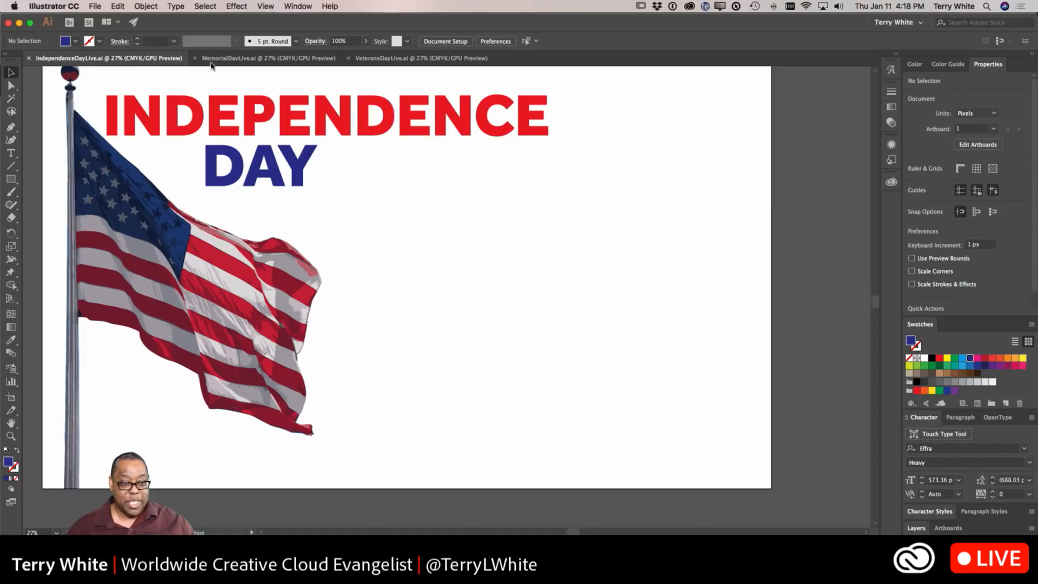
left_click(213, 60)
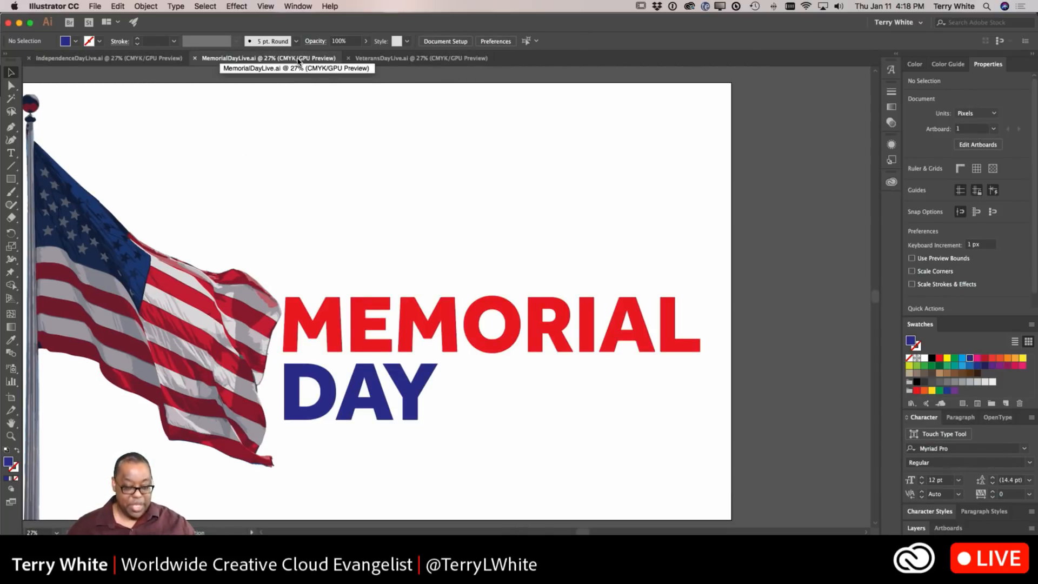
left_click(405, 60)
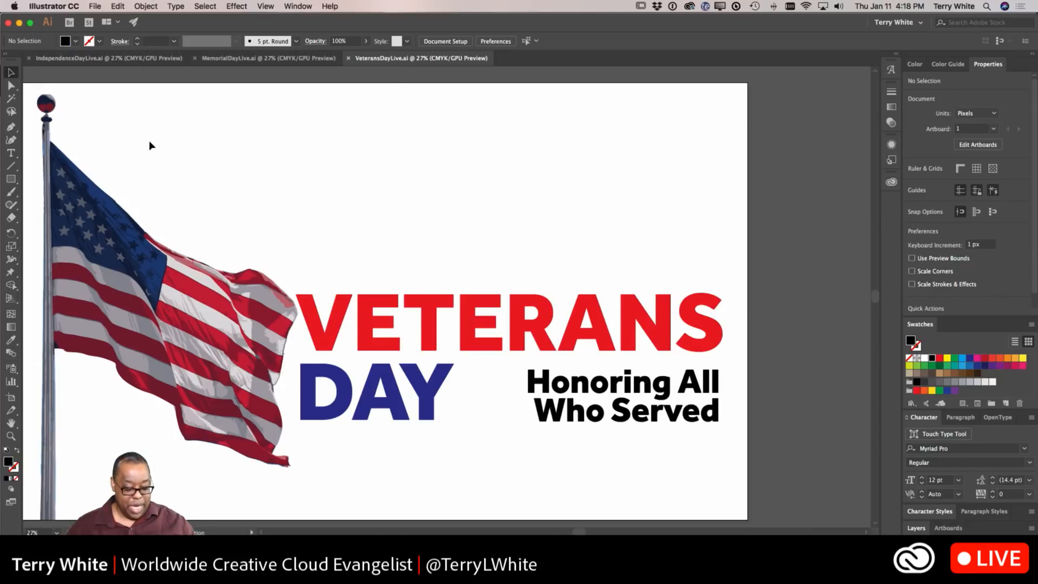
key("super+w")
key("super+w")
key("super+w")
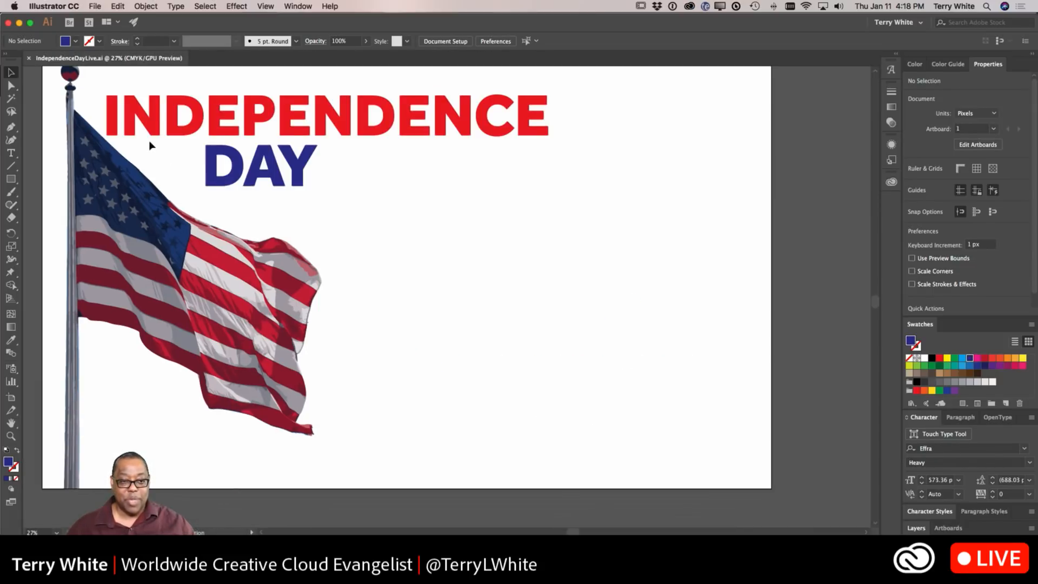
Step: Switch to Google Chrome with the Adobe Stock contributor upload page
key("super+Tab")
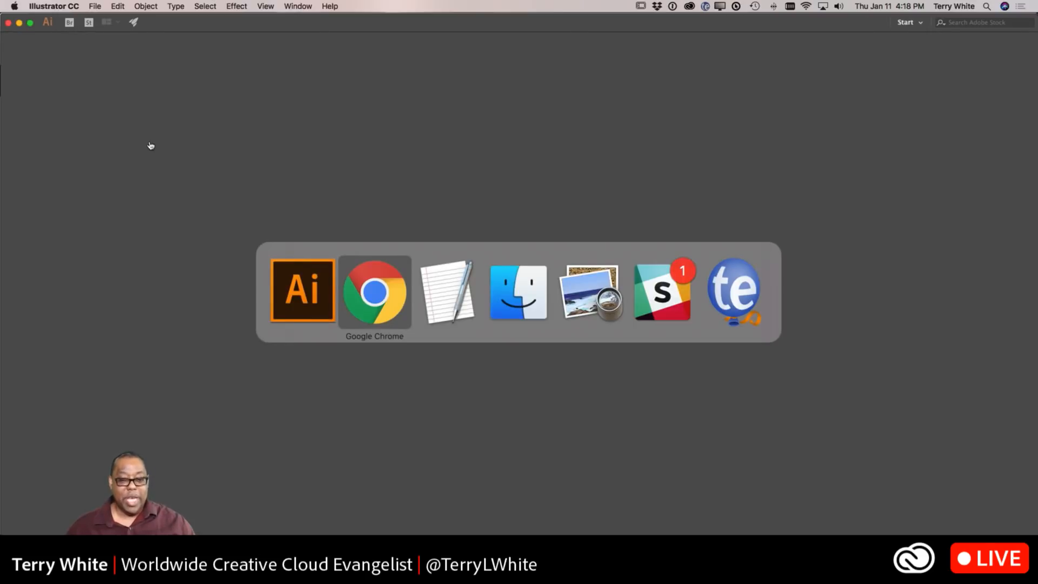
left_click(384, 305)
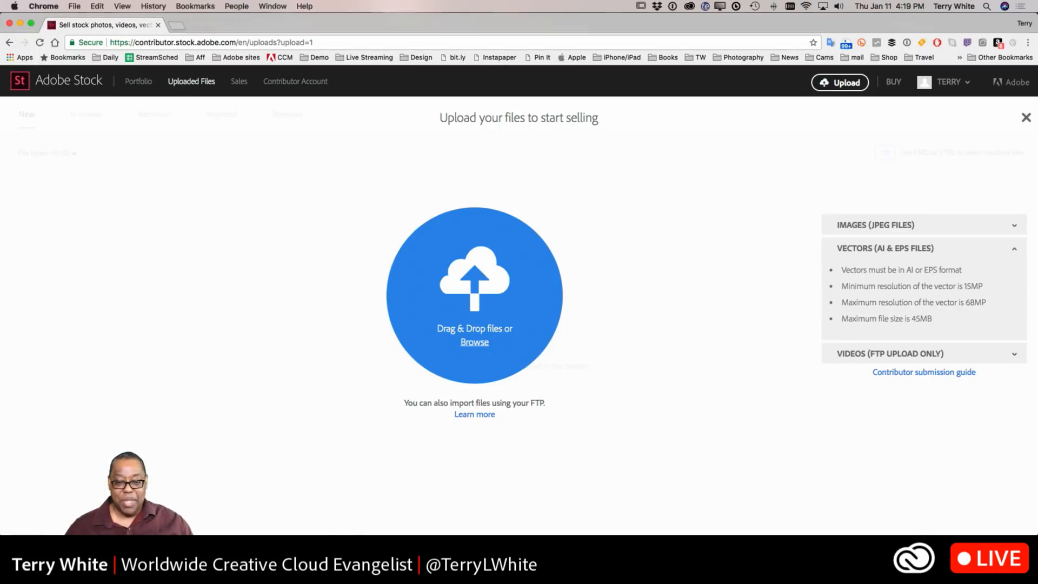
Step: Open the Adobe Live folder in Finder, sort it by date modified, and place it beside the upload area
key("super+Tab")
left_click(400, 361)
double_click(512, 229)
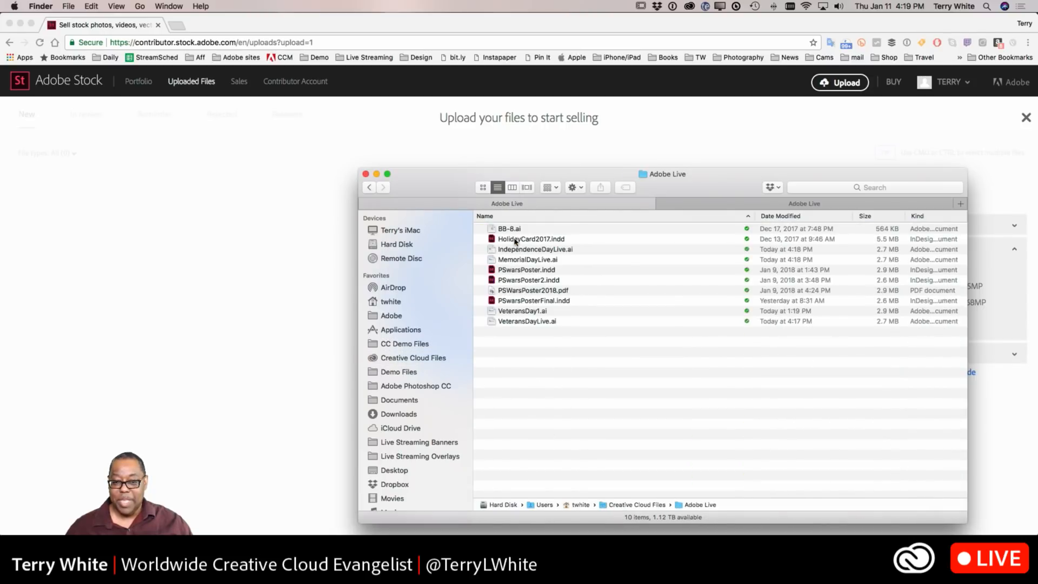
left_click(780, 216)
left_click_drag(610, 179, 822, 165)
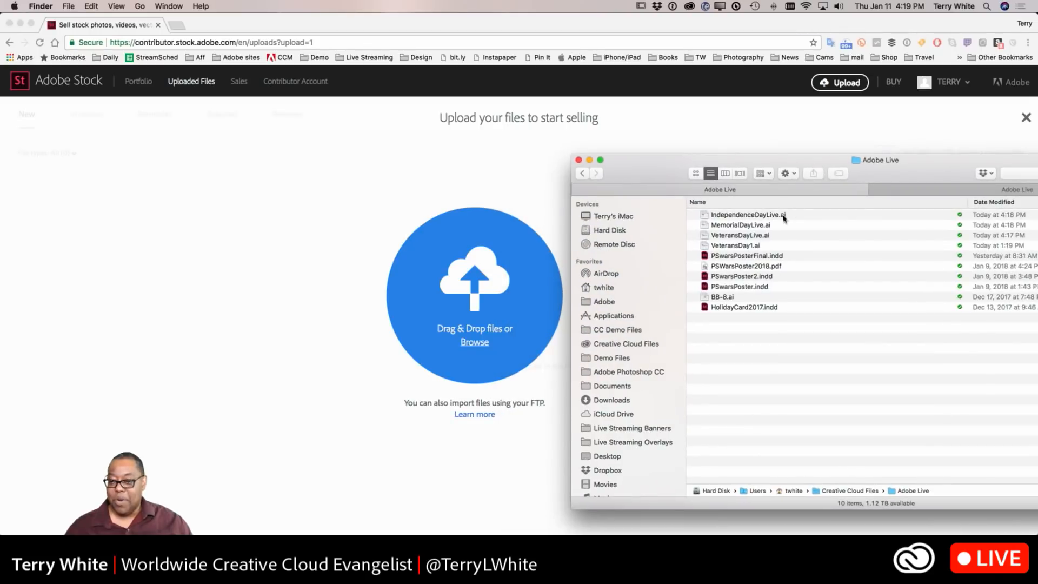
Step: Select IndependenceDayLive.ai, MemorialDayLive.ai and VeteransDayLive.ai and drop them onto the Adobe Stock upload area
left_click(745, 236)
left_click(738, 215, "shift")
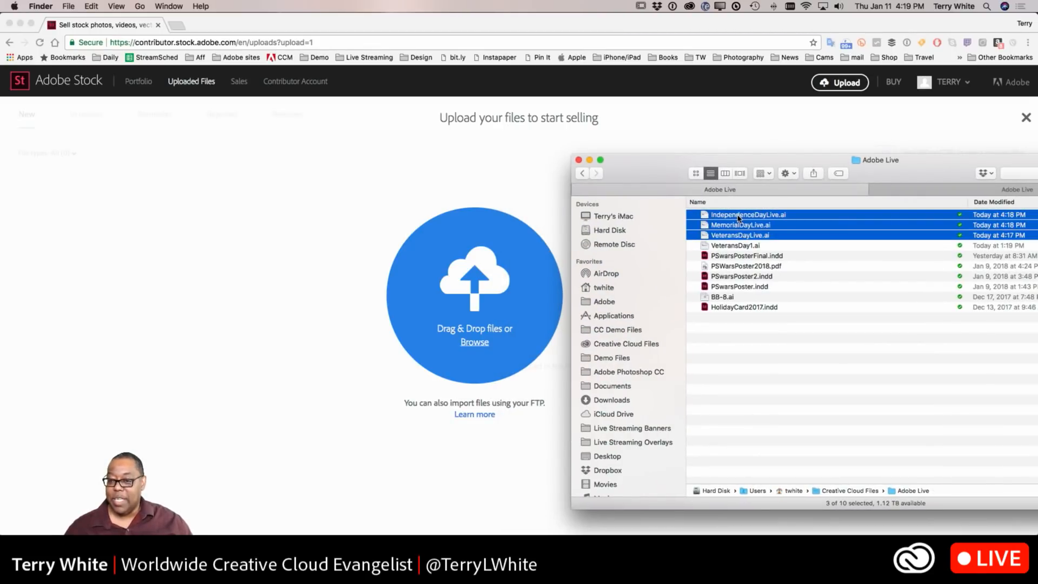
left_click_drag(737, 219, 502, 259)
Step: Title the VeteransDayLive.ai upload "Happy Veterans Day"
left_click(498, 199)
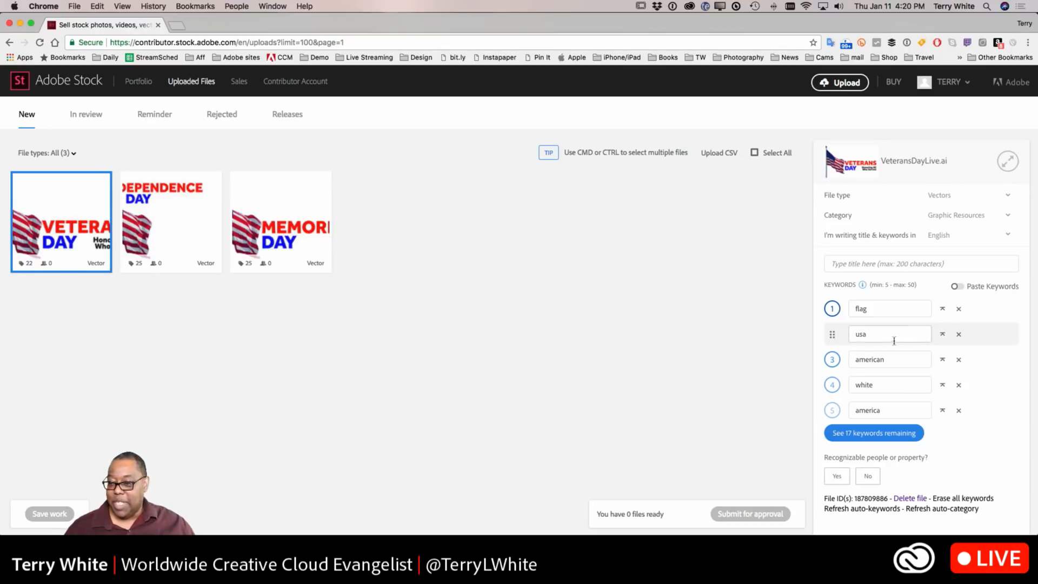
left_click(895, 263)
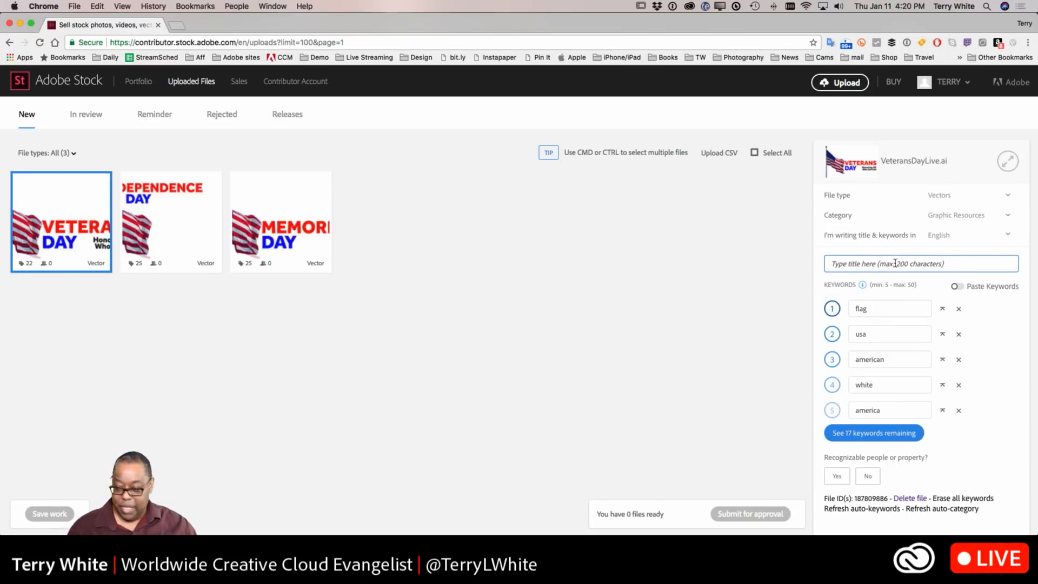
type("Happ")
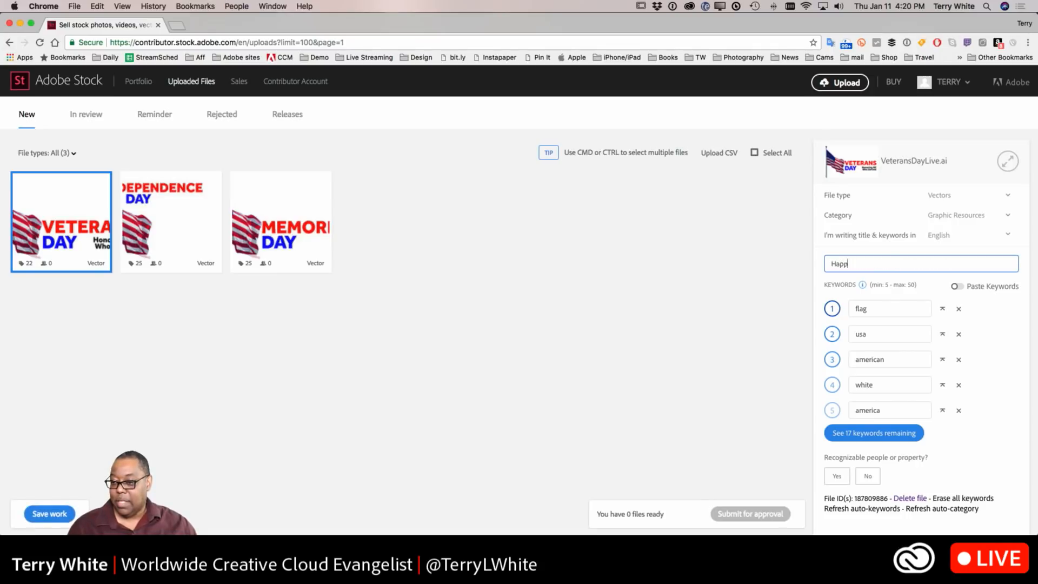
type("y Veteran")
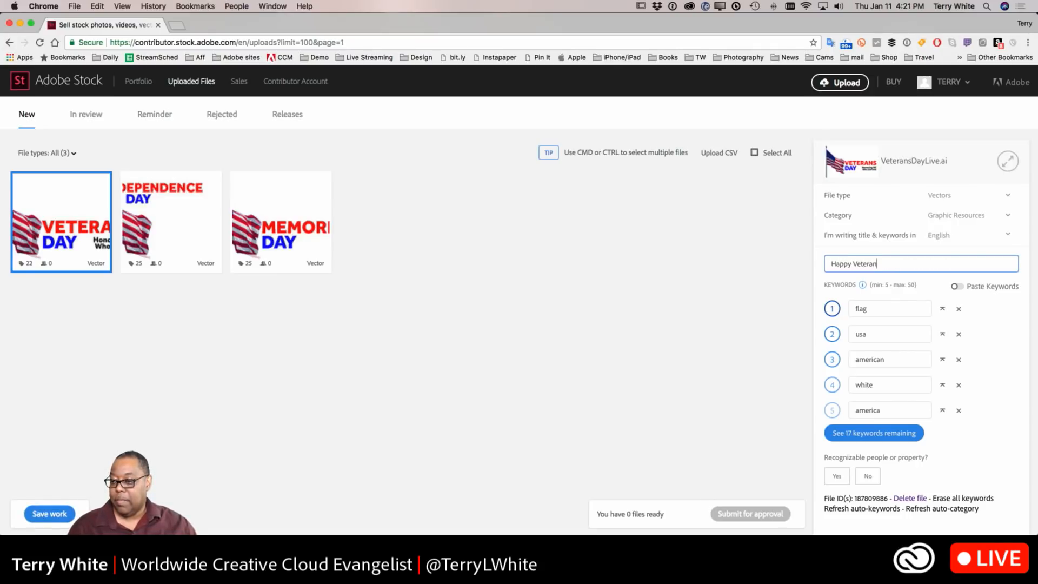
type("s Day")
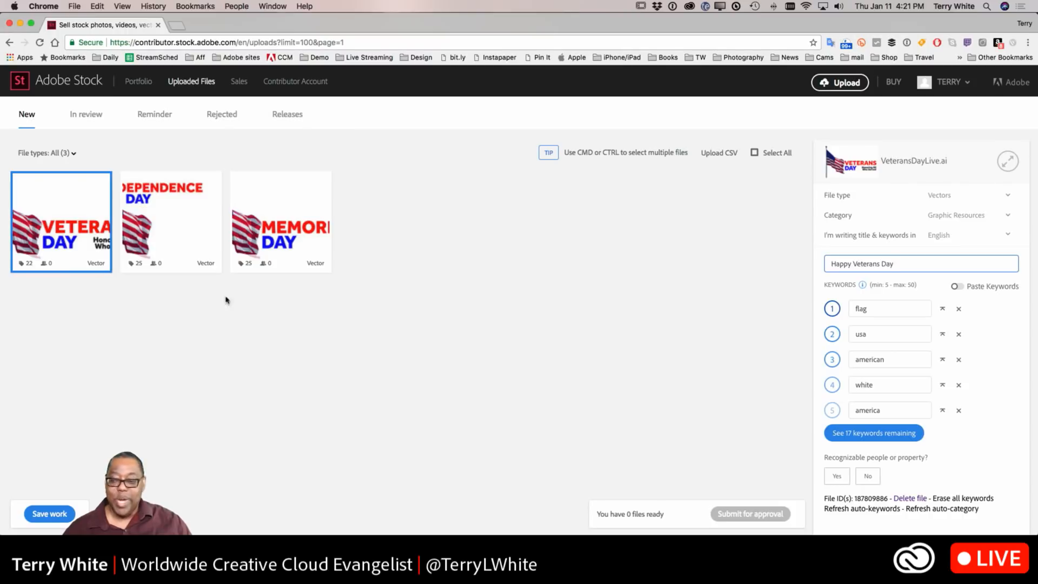
Step: Expand the full keyword list, replace the keyword fashion with veterans, and delete the color keyword
left_click(876, 432)
scroll(910, 389, "down", 2)
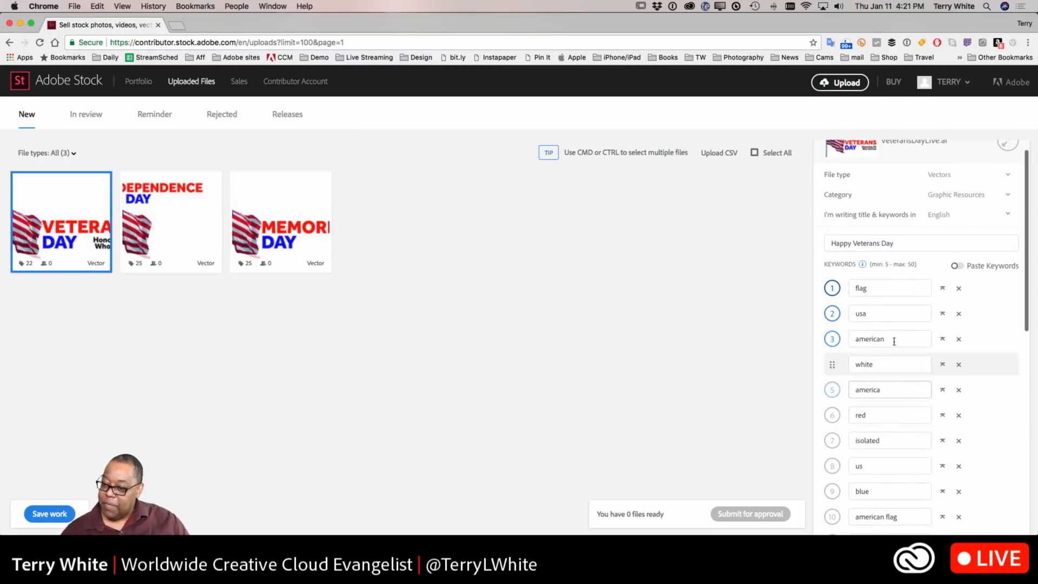
scroll(880, 340, "down", 2)
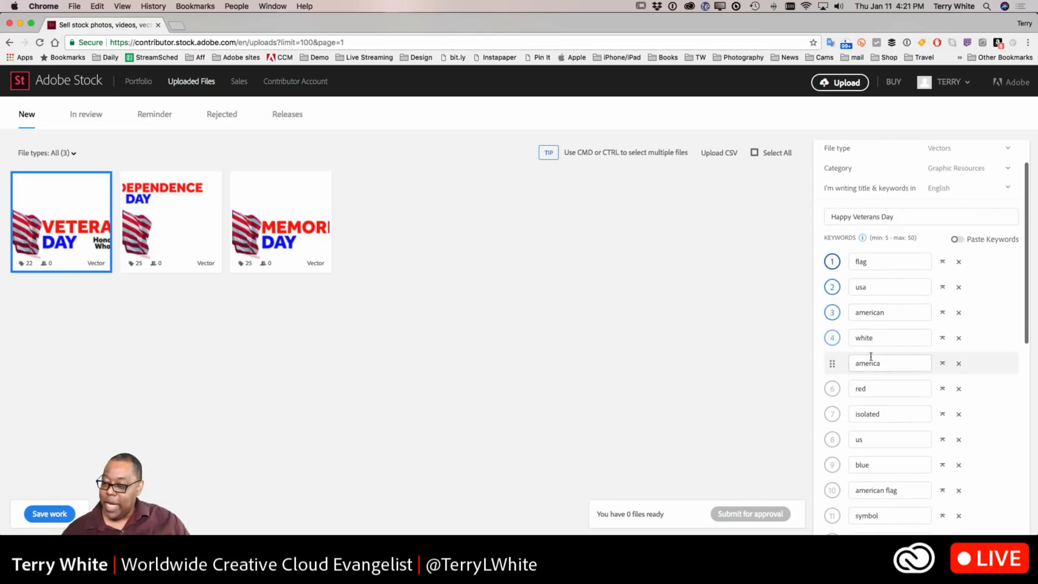
scroll(871, 359, "down", 3)
scroll(867, 359, "down", 4)
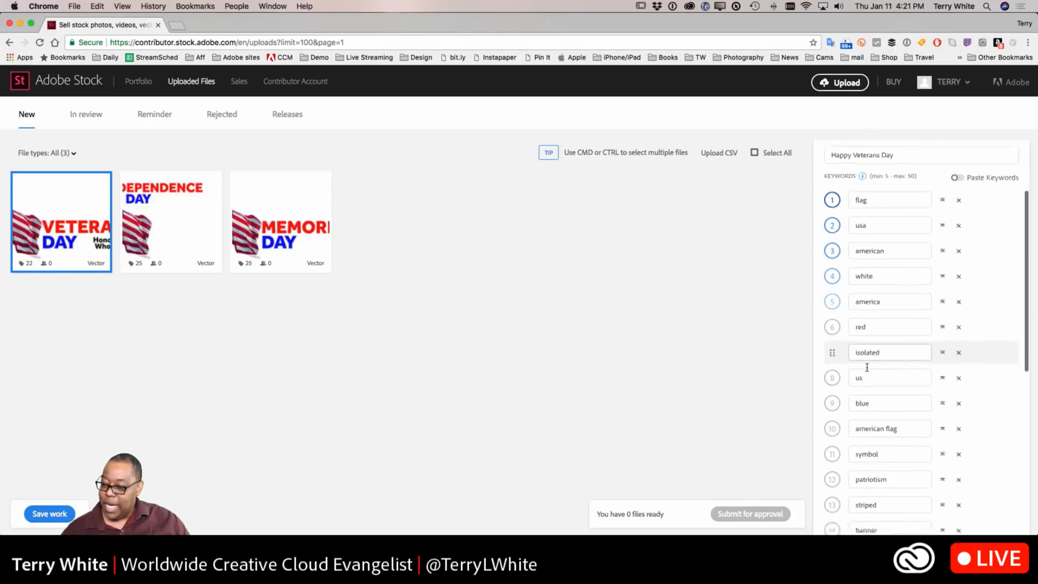
scroll(867, 367, "down", 5)
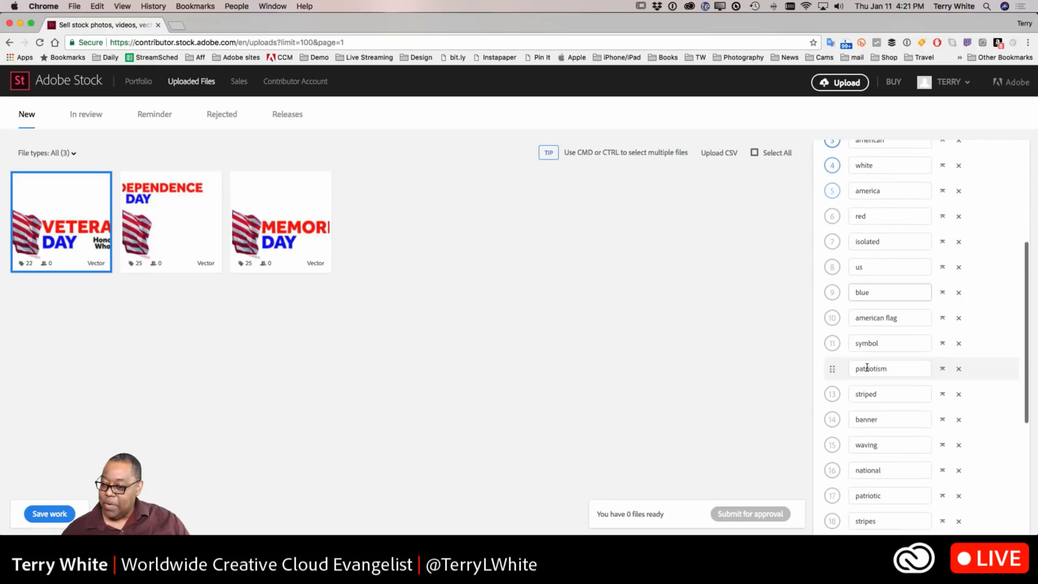
scroll(867, 367, "down", 3)
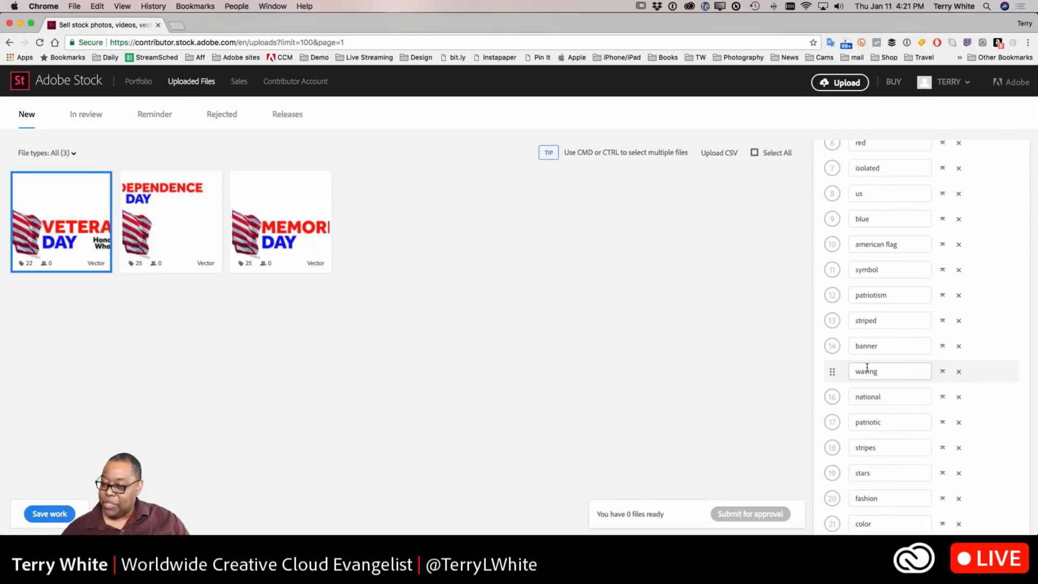
scroll(867, 369, "down", 7)
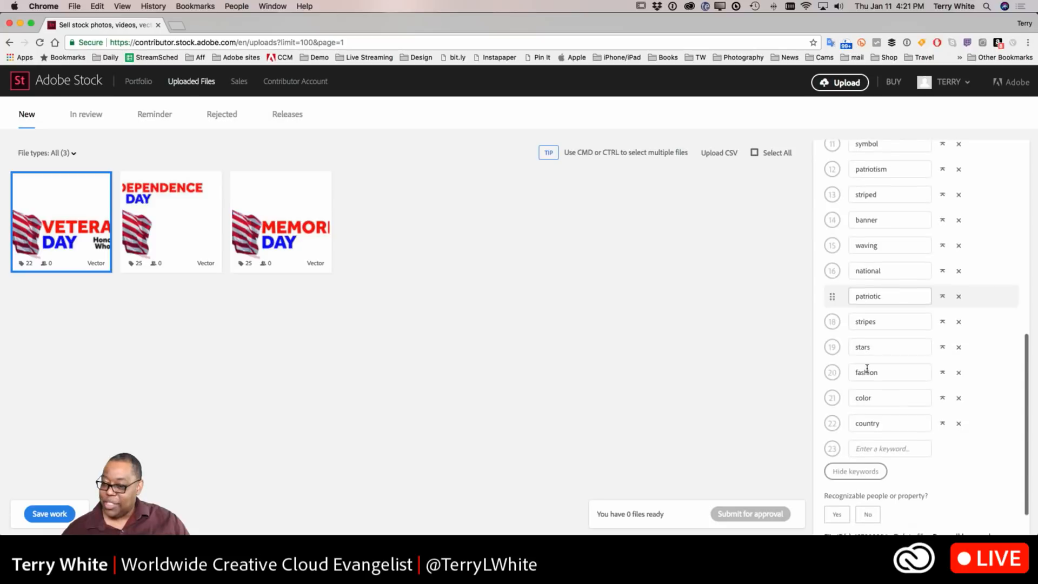
scroll(867, 368, "down", 3)
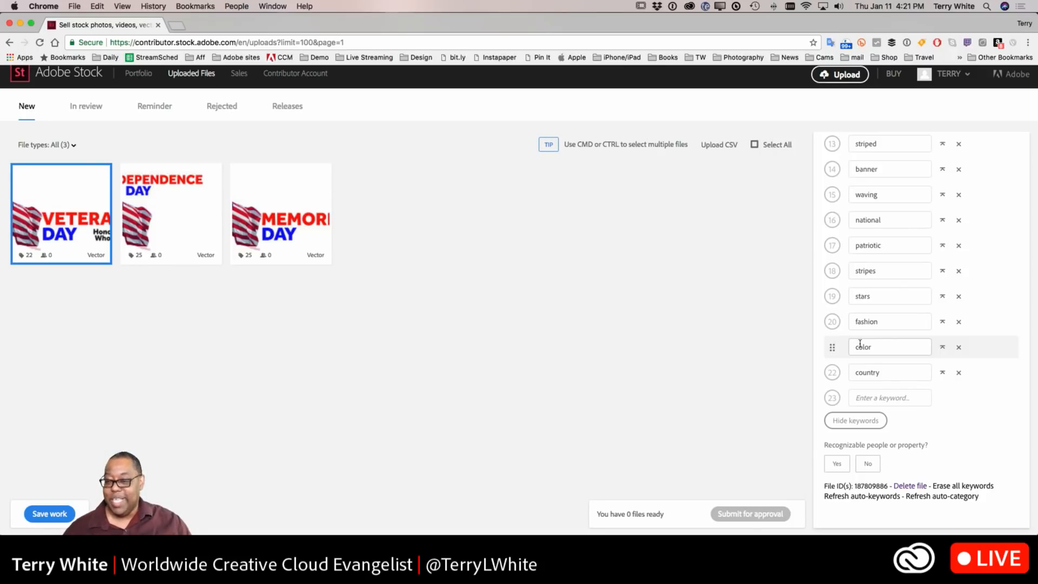
double_click(865, 323)
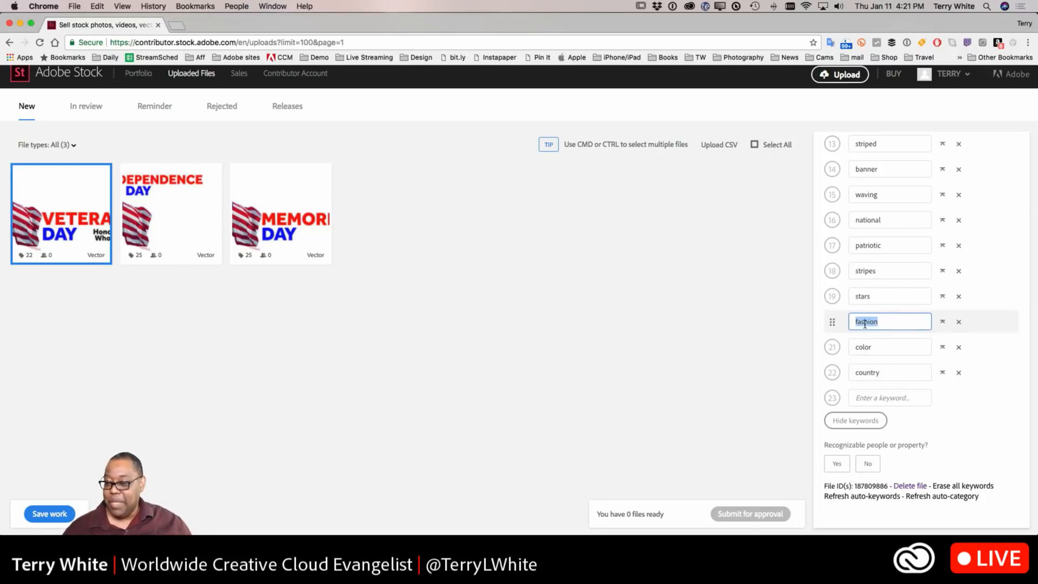
type("veterans")
key("Tab")
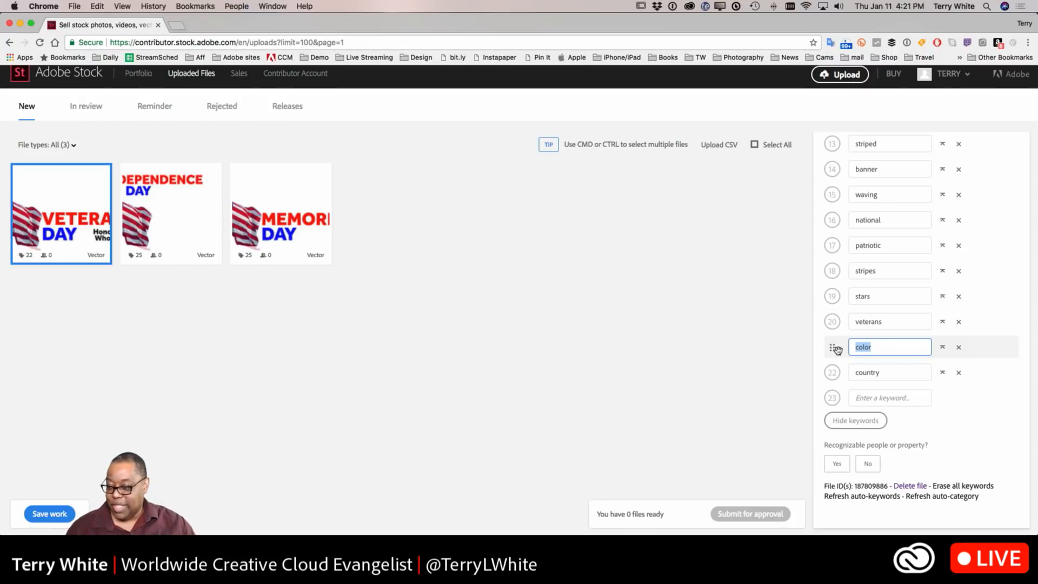
left_click(959, 350)
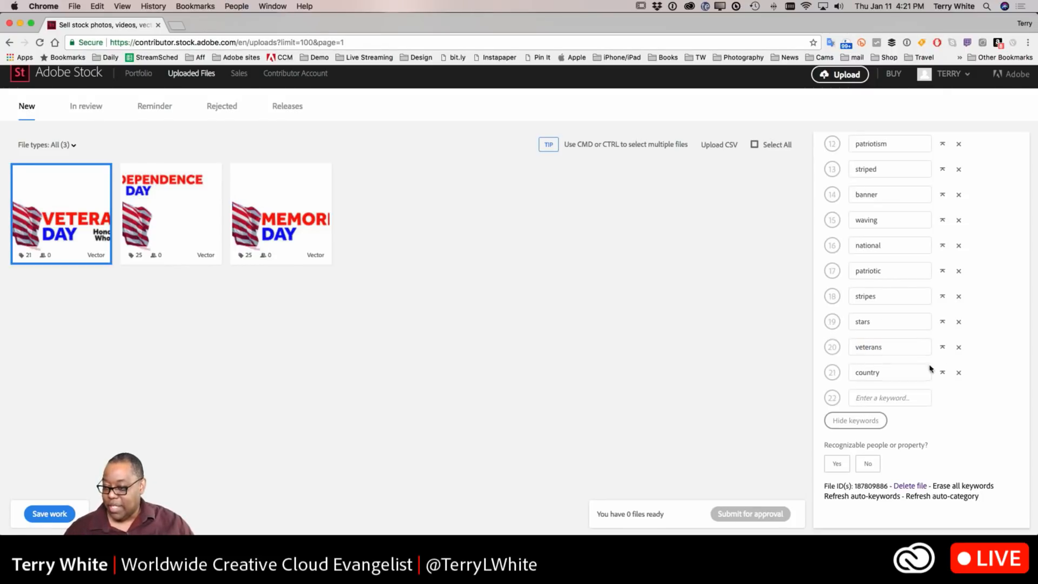
Step: Add the keywords soilder and armed forces to the end of the keyword list
scroll(863, 369, "up", 3)
scroll(863, 369, "up", 5)
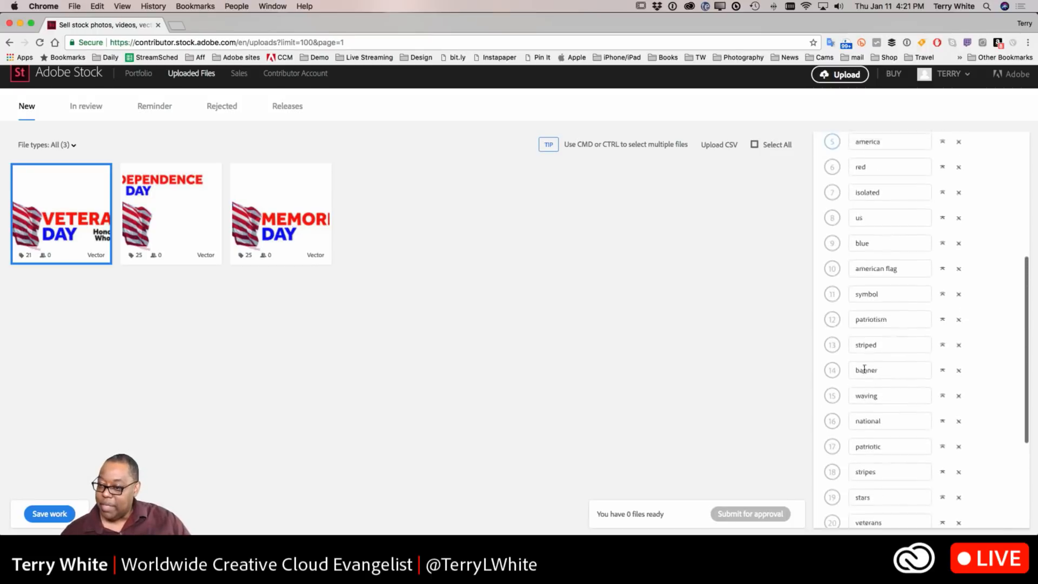
scroll(865, 371, "down", 10)
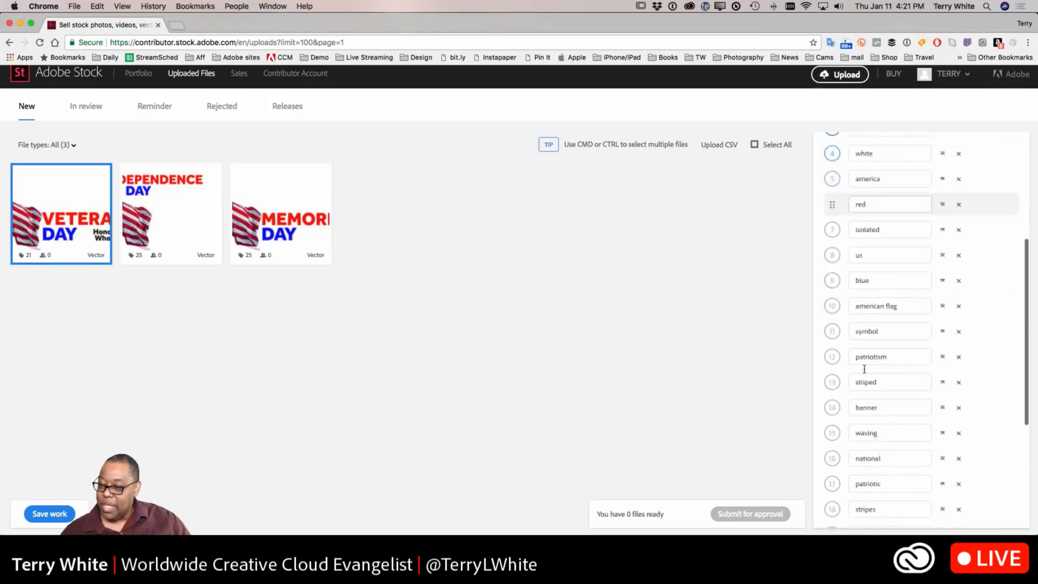
left_click(860, 399)
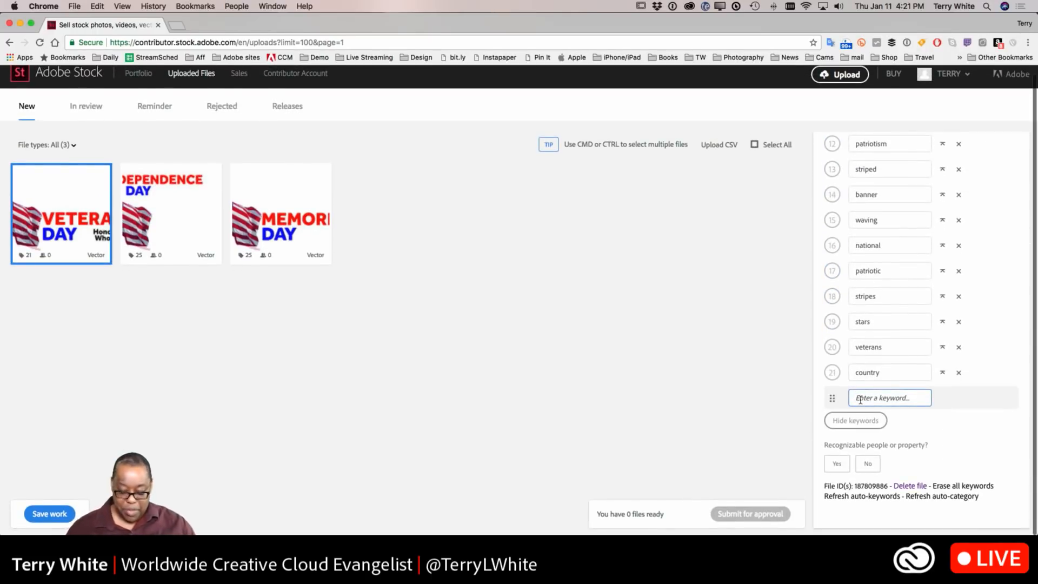
type("soilders")
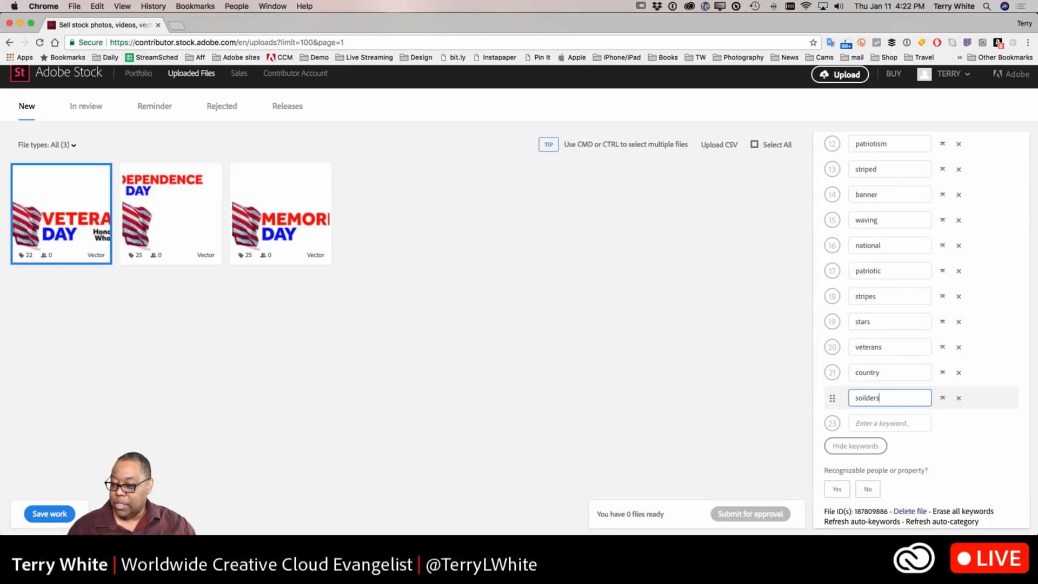
key("Tab")
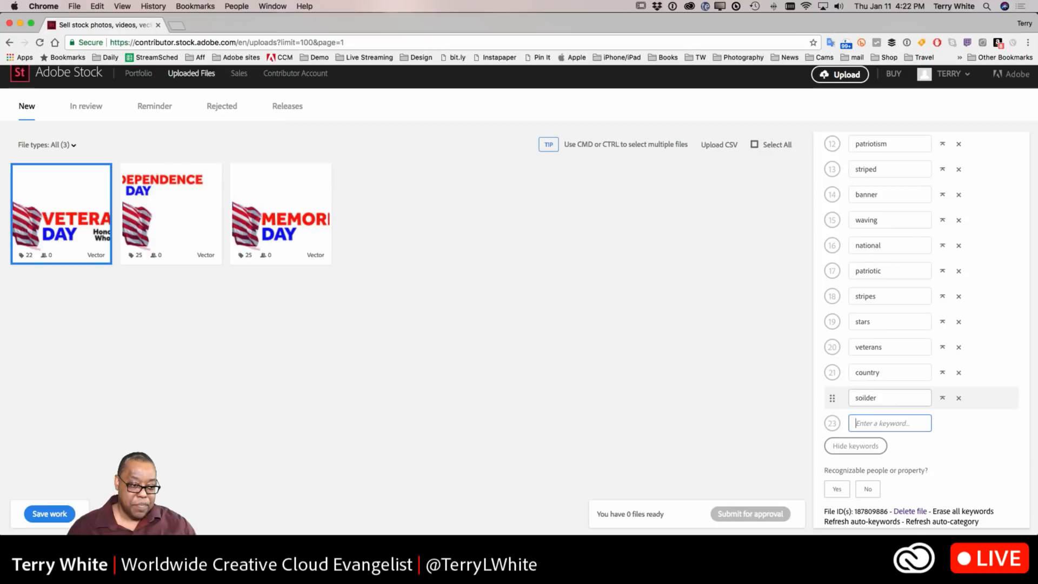
type("armed forces")
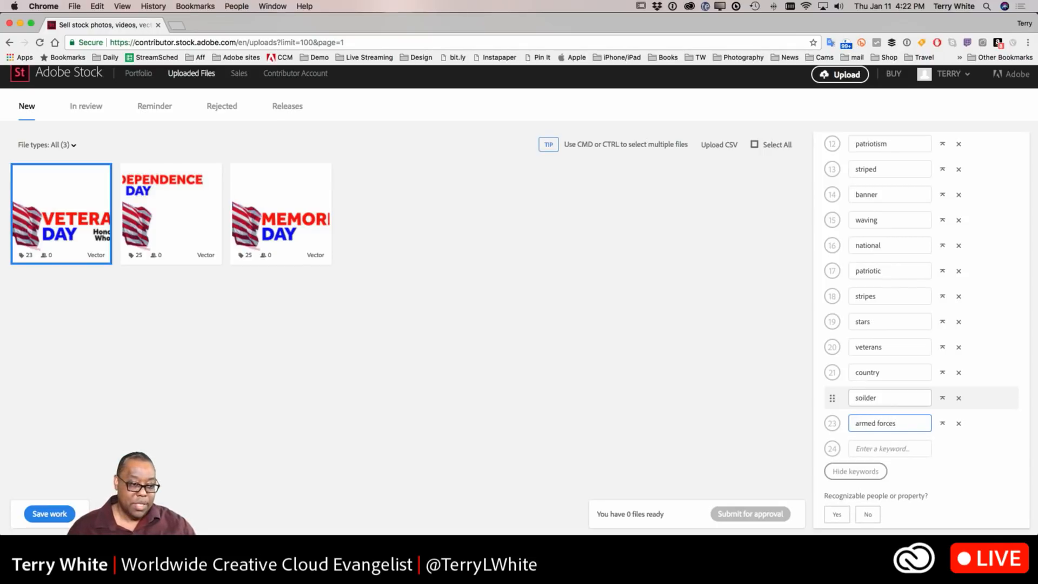
key("Tab")
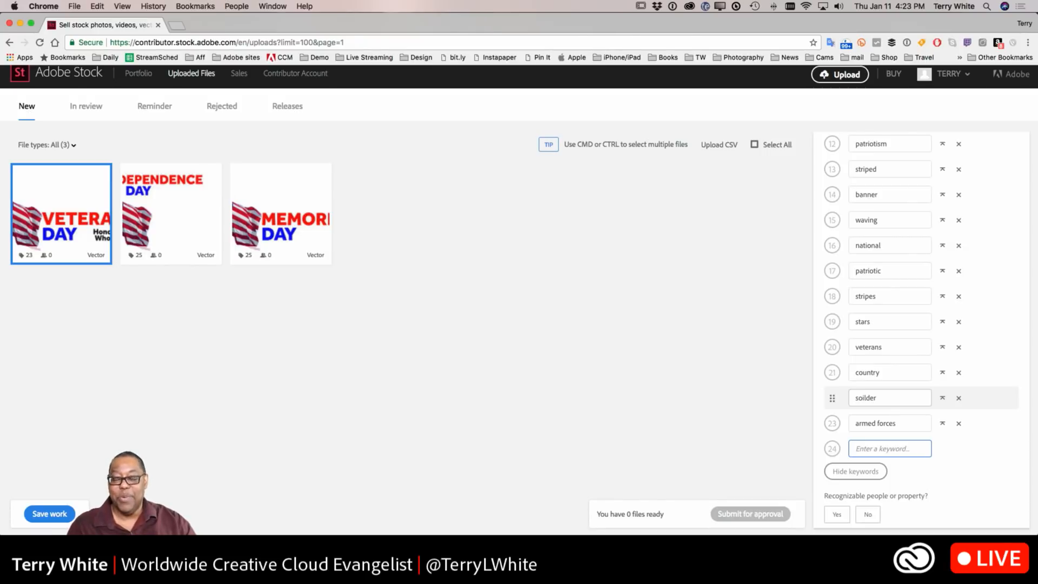
Step: Add USA as another keyword at the end of the list
scroll(892, 409, "up", 10)
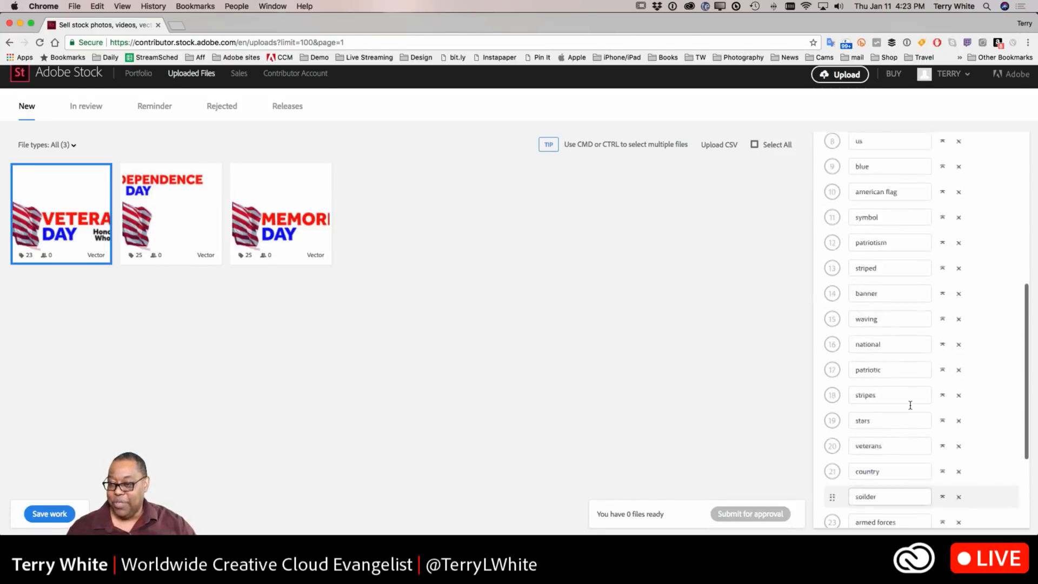
scroll(911, 409, "down", 5)
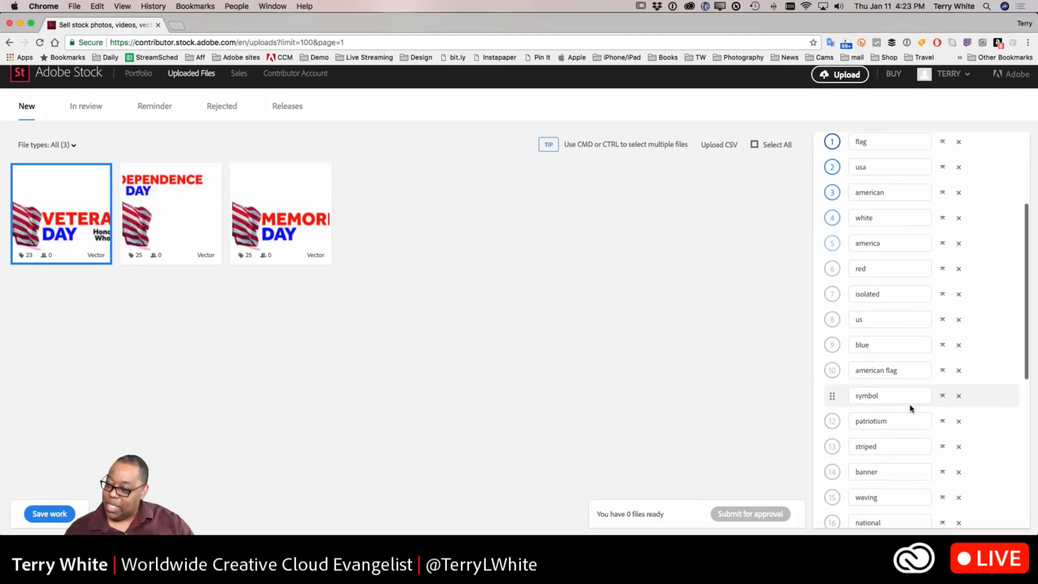
scroll(911, 409, "down", 3)
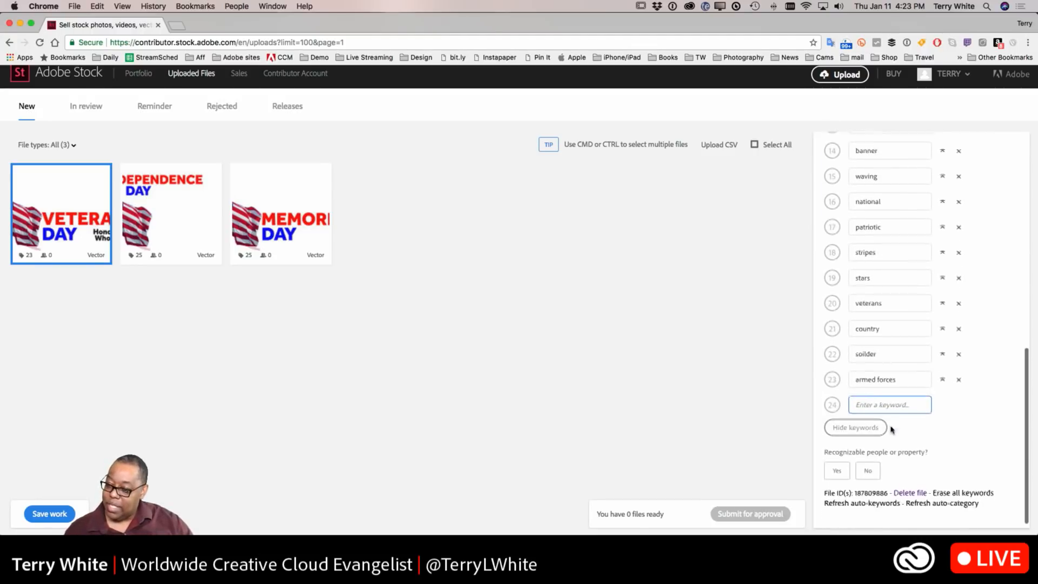
type("USA")
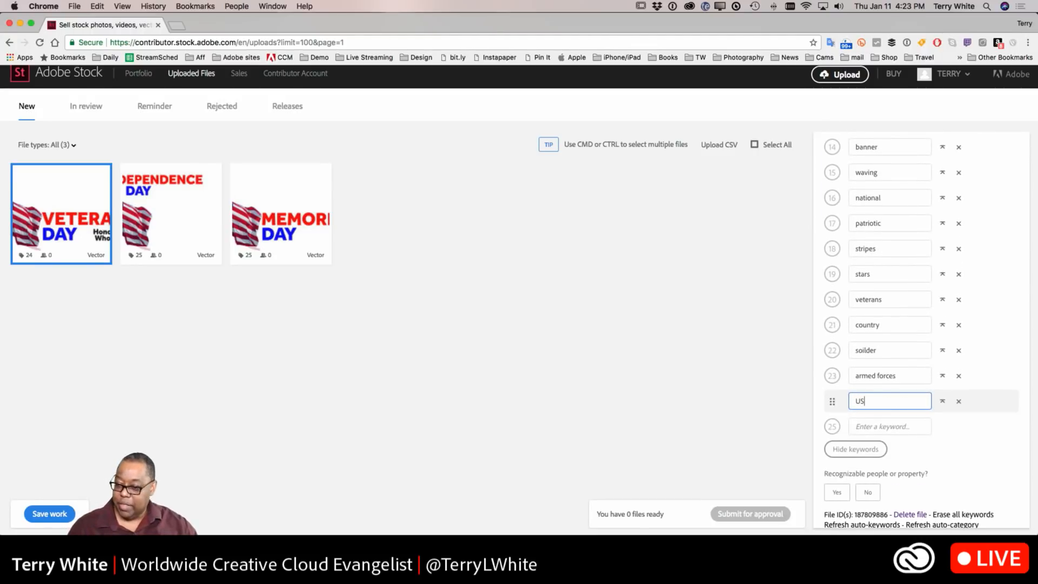
left_click(889, 427)
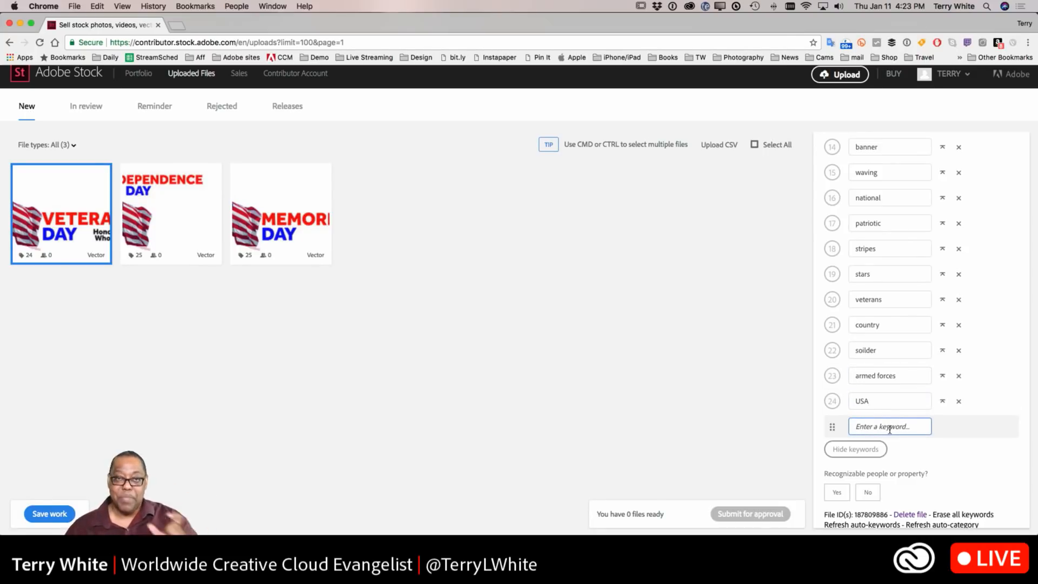
Step: Move the veterans keyword to the top of the keyword list
scroll(885, 427, "up", 10)
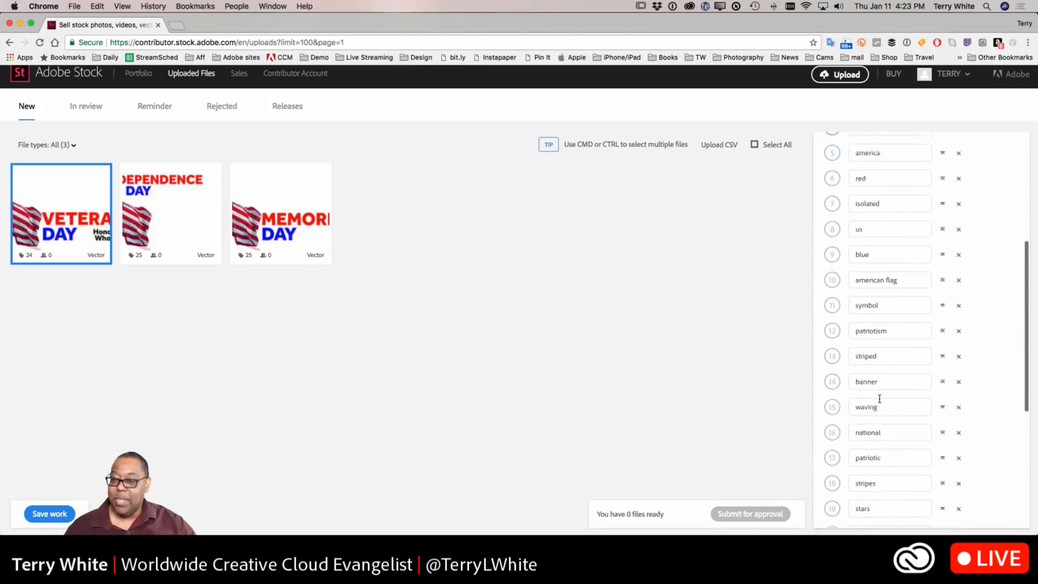
scroll(880, 400, "down", 5)
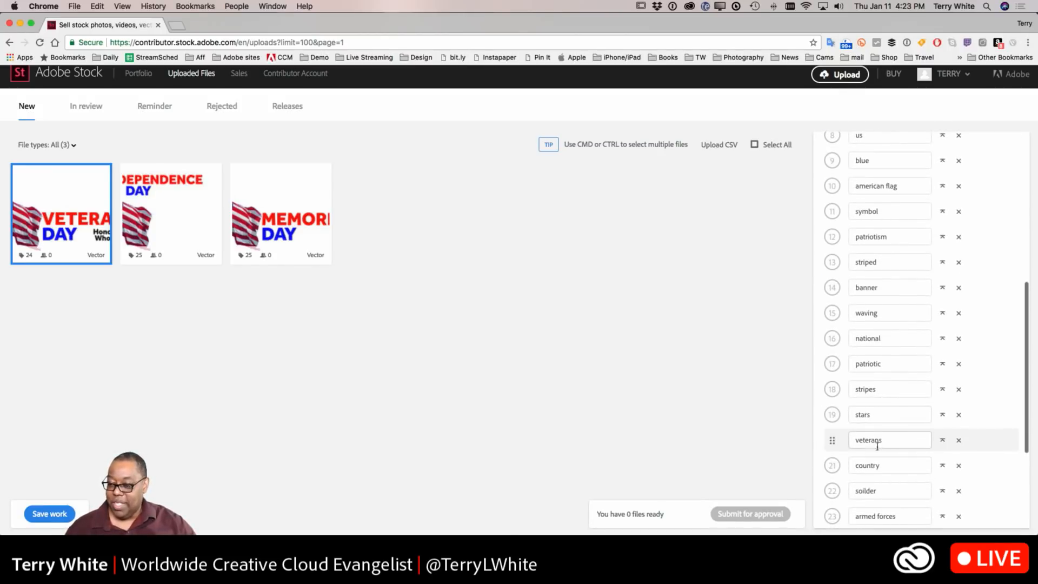
left_click(942, 439)
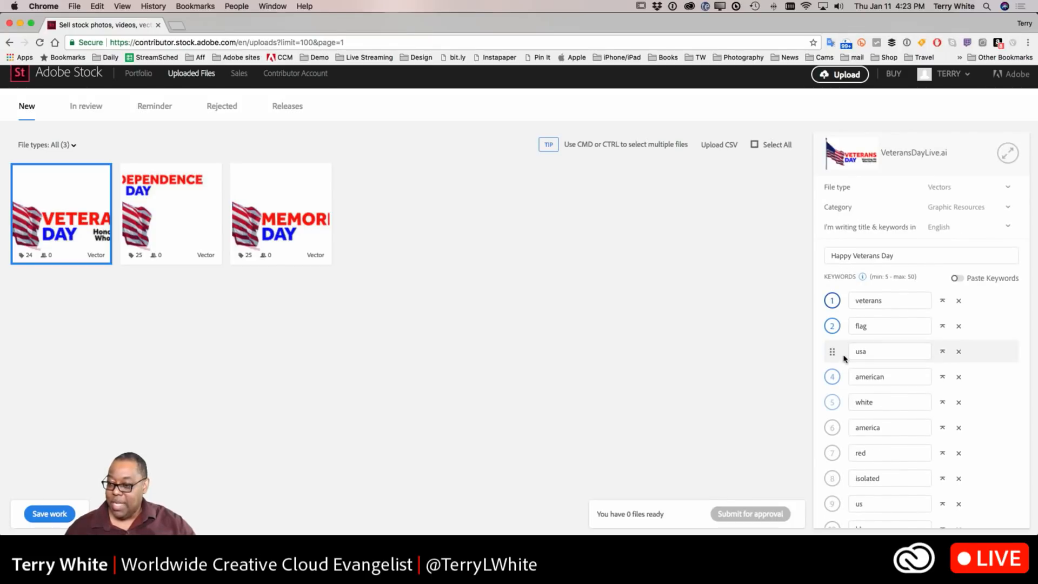
Step: Change the first keyword from veterans to veterans day
scroll(911, 427, "down", 2)
scroll(911, 428, "down", 4)
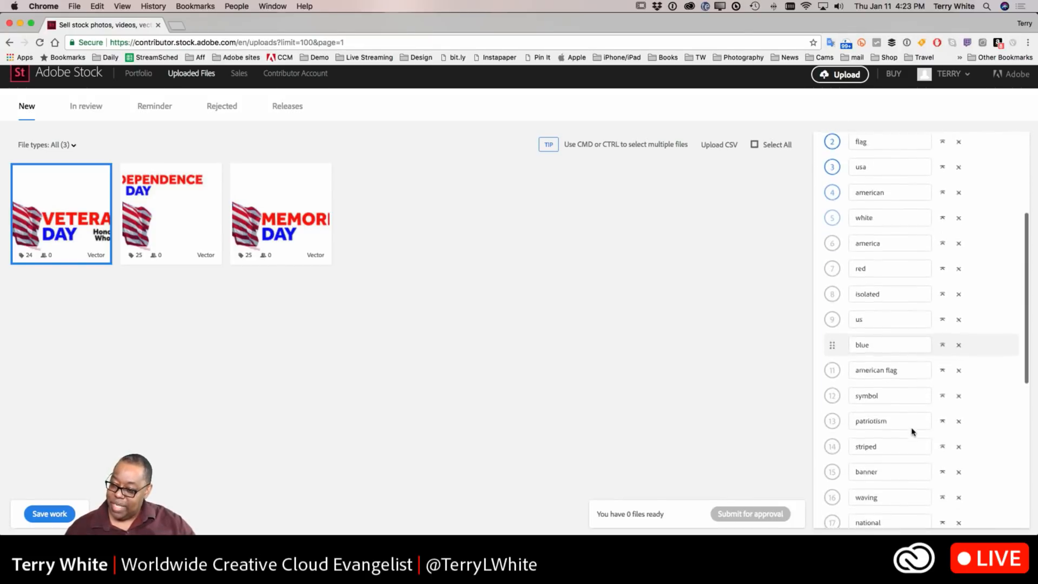
scroll(911, 428, "up", 3)
scroll(912, 428, "up", 3)
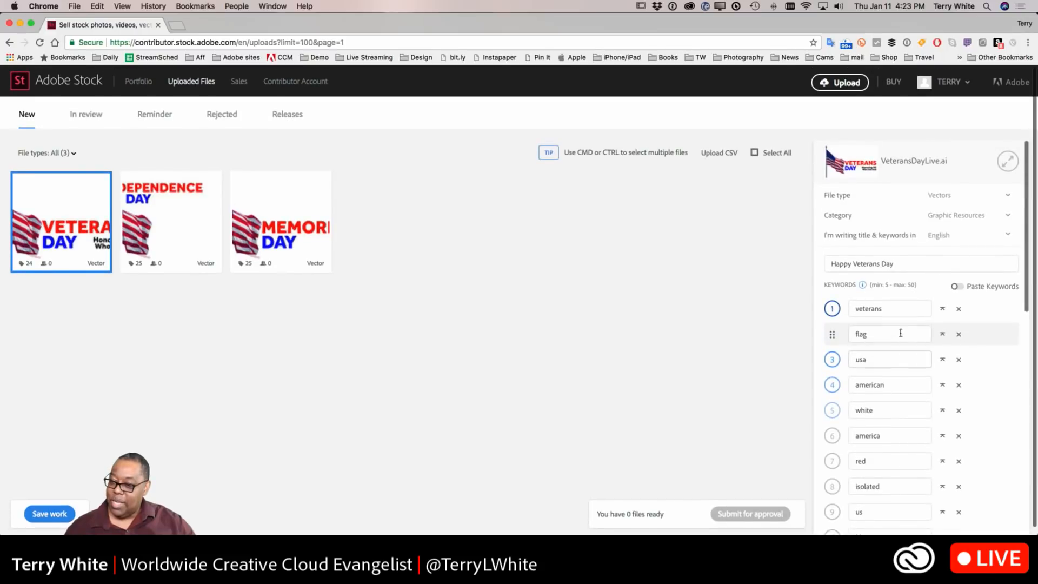
left_click(896, 308)
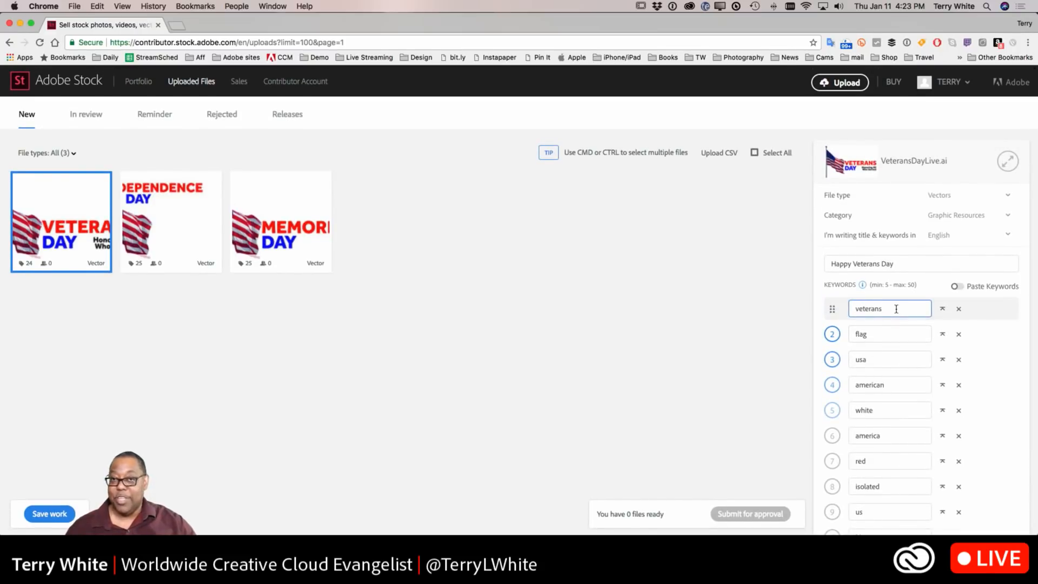
type("day")
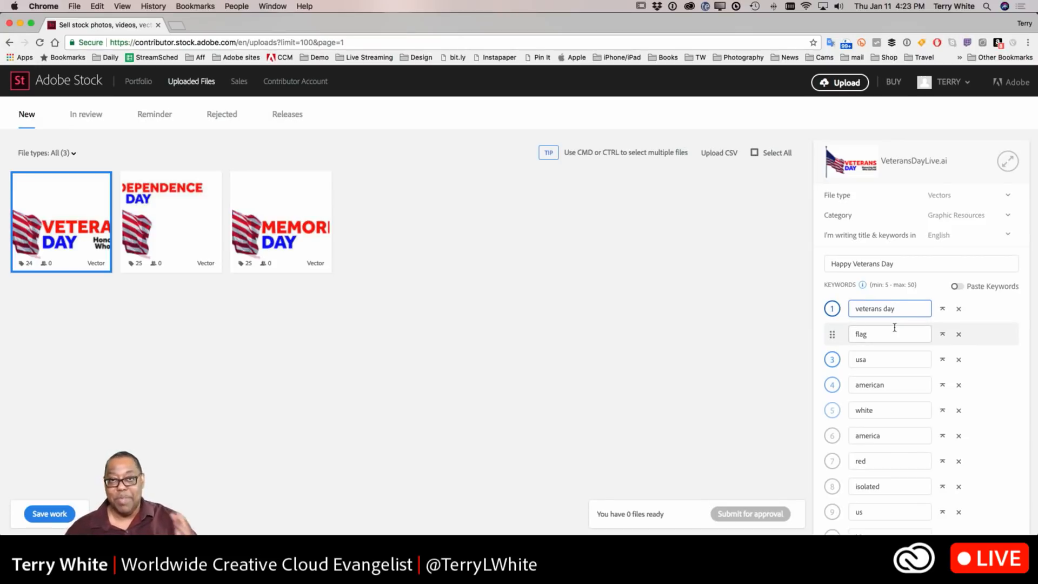
scroll(897, 351, "down", 3)
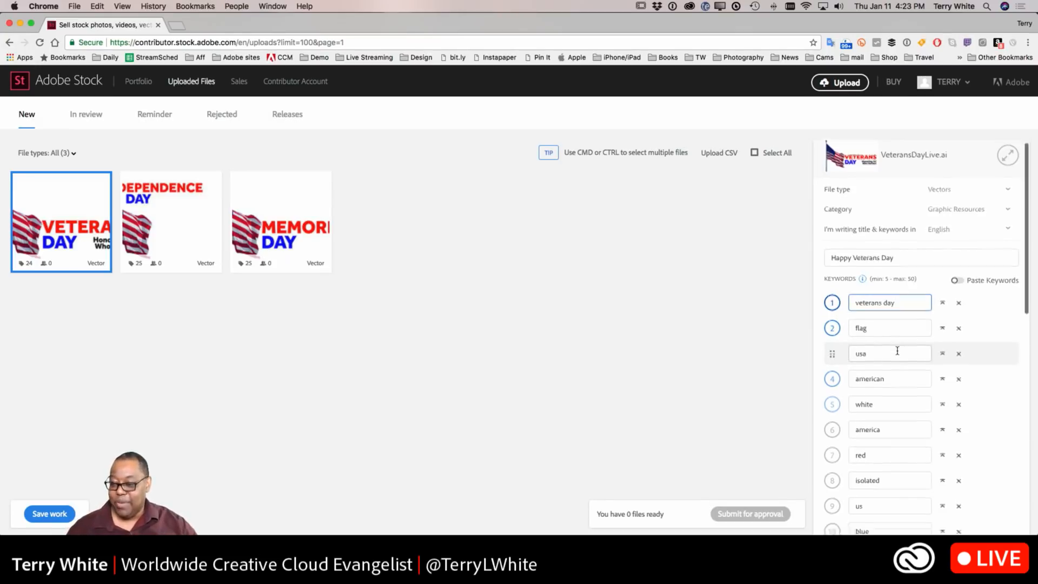
scroll(896, 351, "down", 10)
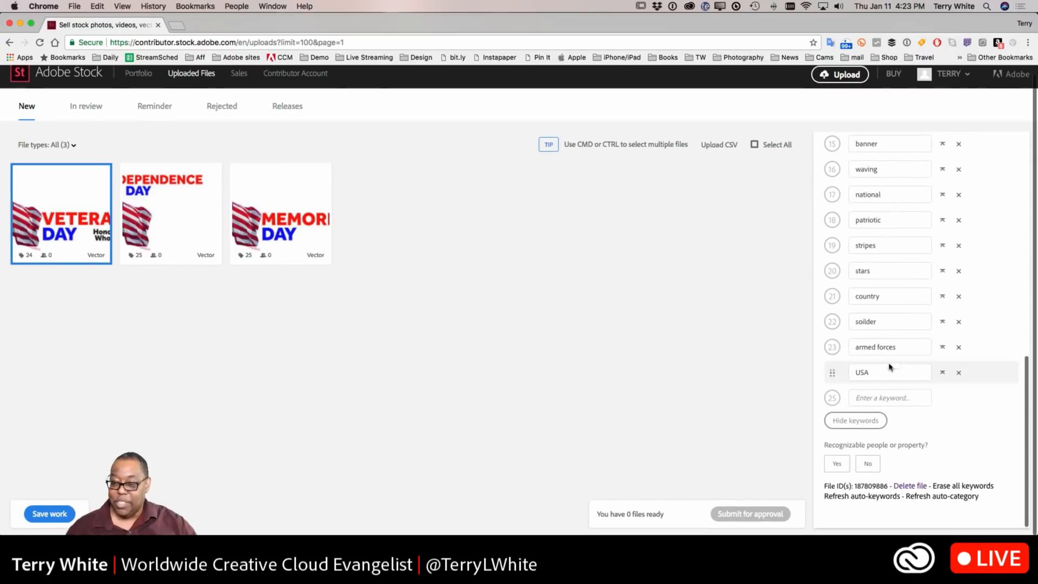
left_click(870, 399)
type("ver")
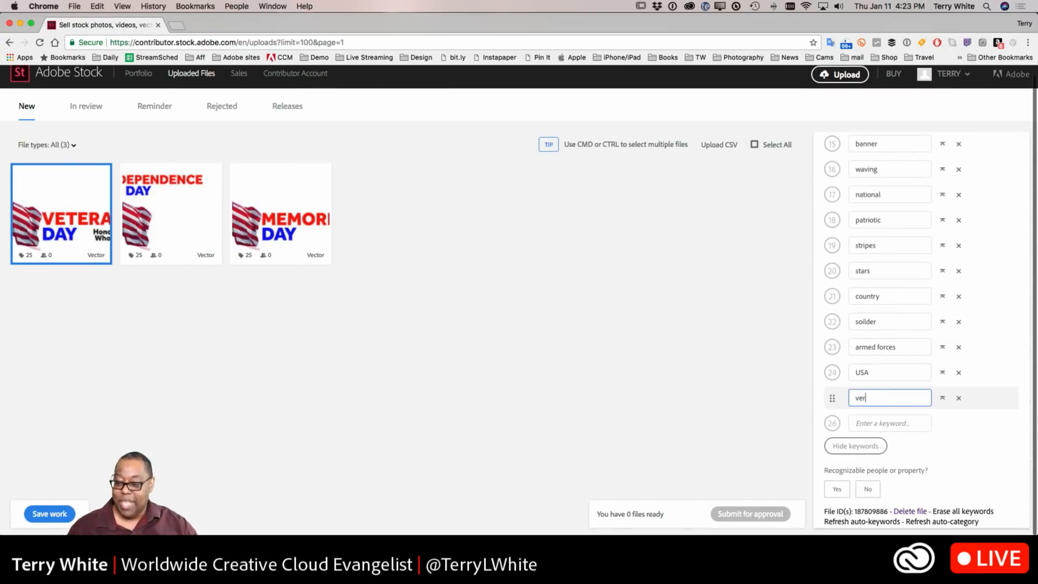
type("erans")
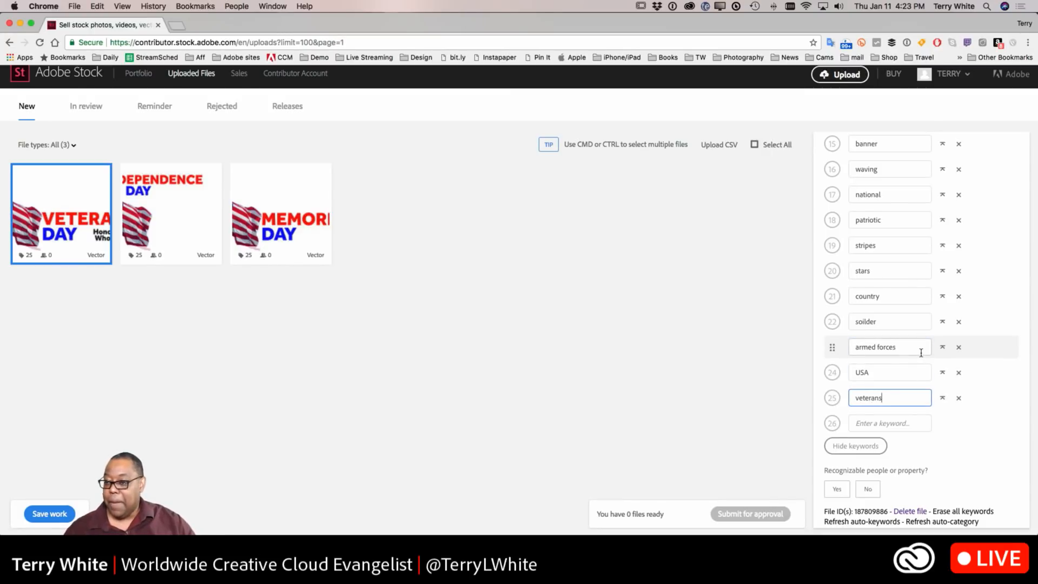
scroll(921, 351, "up", 10)
scroll(921, 353, "up", 3)
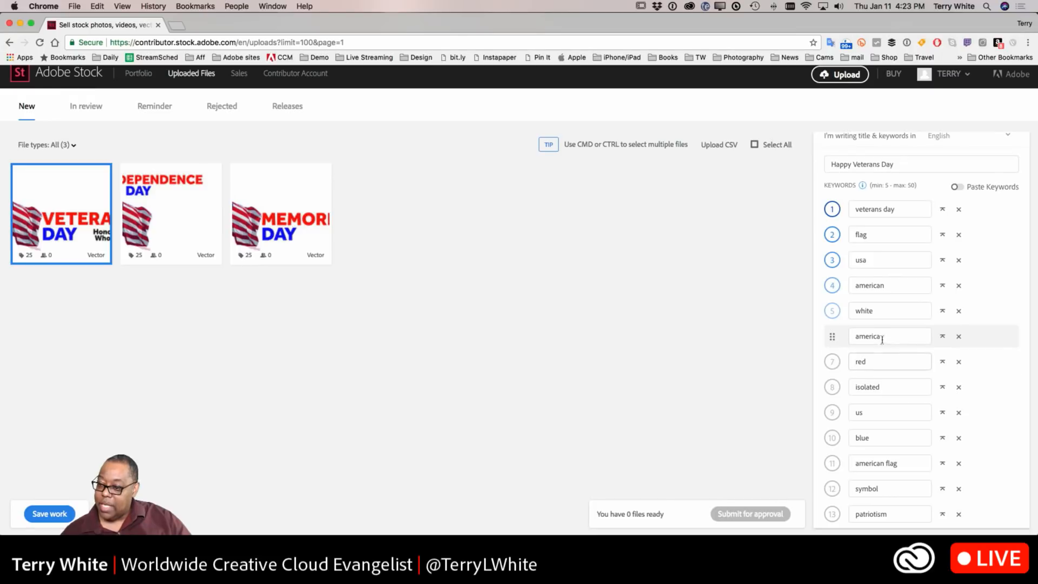
scroll(879, 336, "down", 4)
scroll(877, 343, "down", 4)
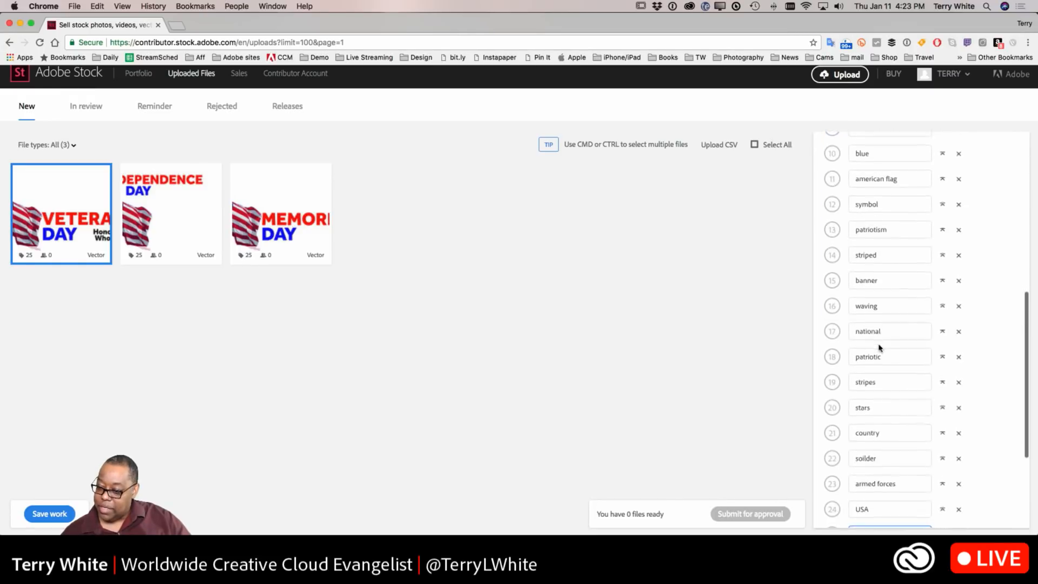
left_click(958, 387)
Step: Move the patriotism keyword up to fifth place in the Veterans Day keyword list
scroll(877, 363, "up", 2)
scroll(877, 363, "up", 1)
scroll(877, 364, "up", 5)
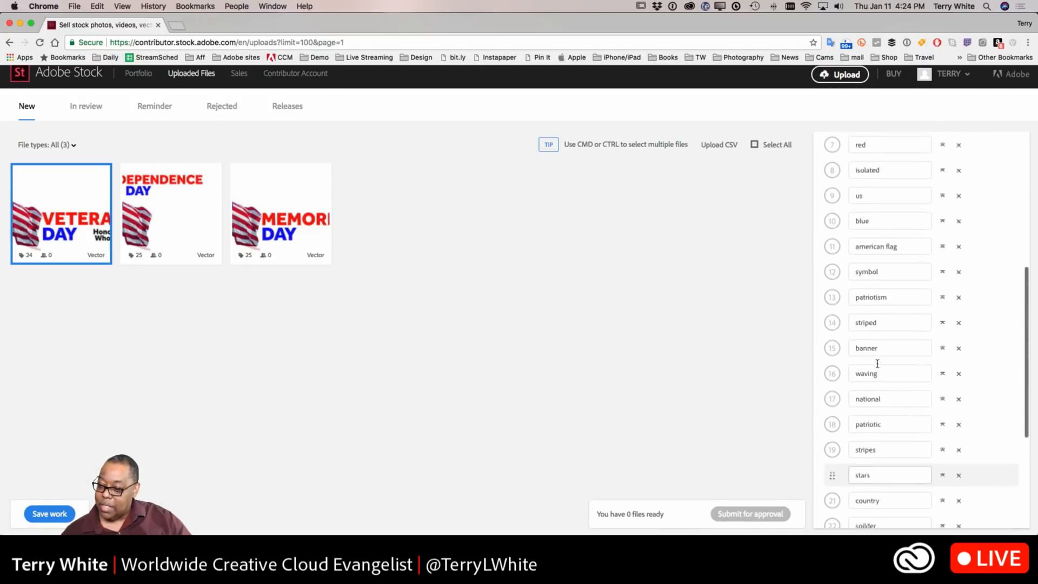
scroll(877, 363, "up", 1)
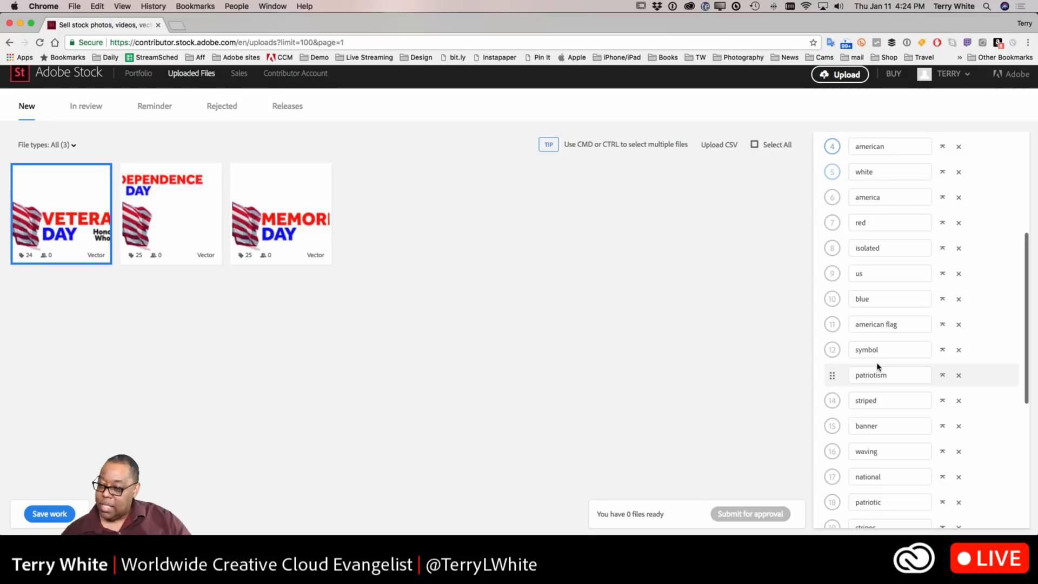
left_click_drag(830, 394, 833, 189)
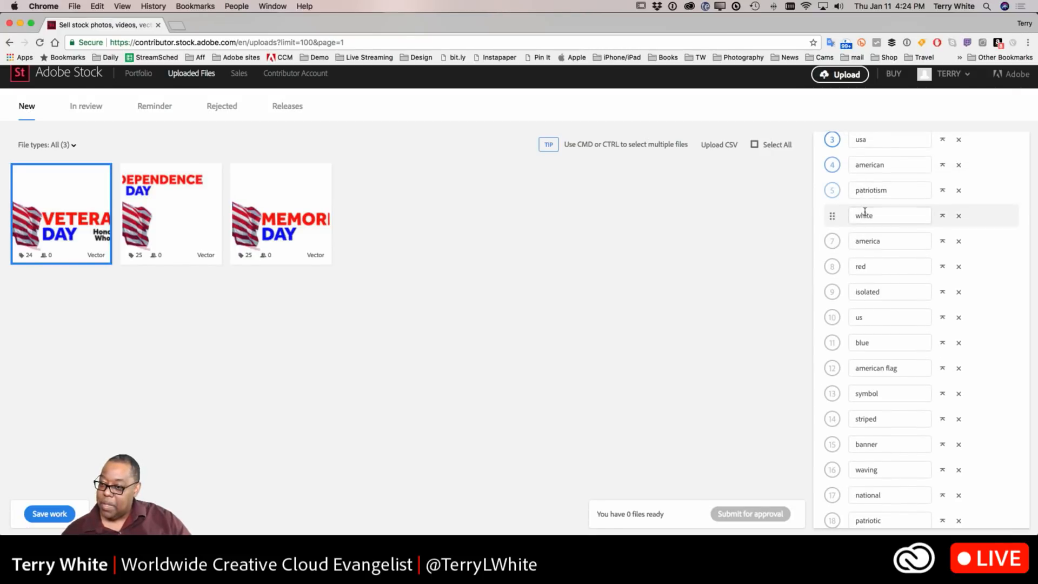
Step: Move the american flag keyword up to second place in the keyword list
scroll(862, 213, "up", 3)
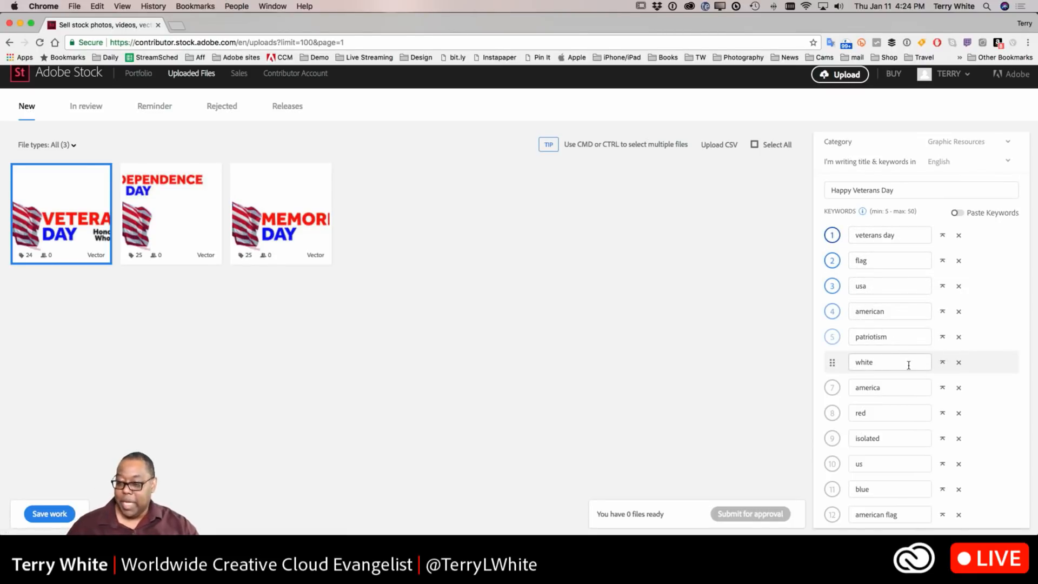
scroll(903, 356, "down", 3)
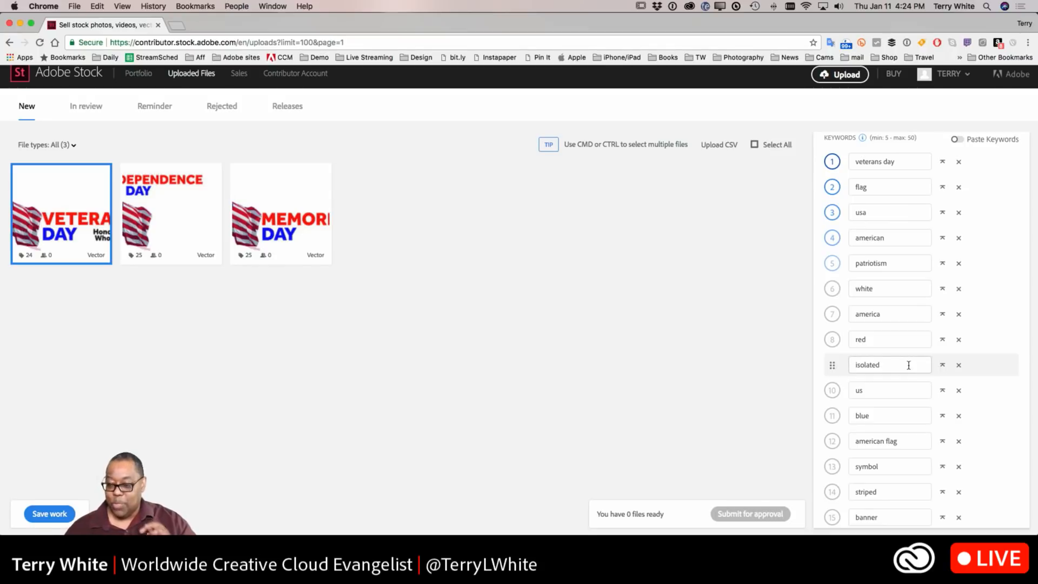
scroll(908, 365, "up", 4)
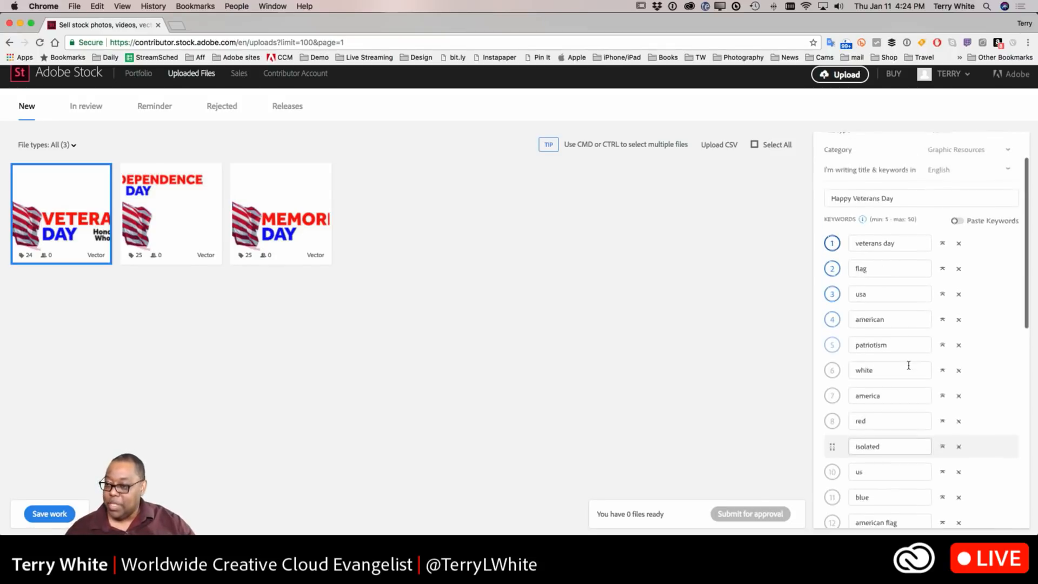
scroll(908, 365, "down", 5)
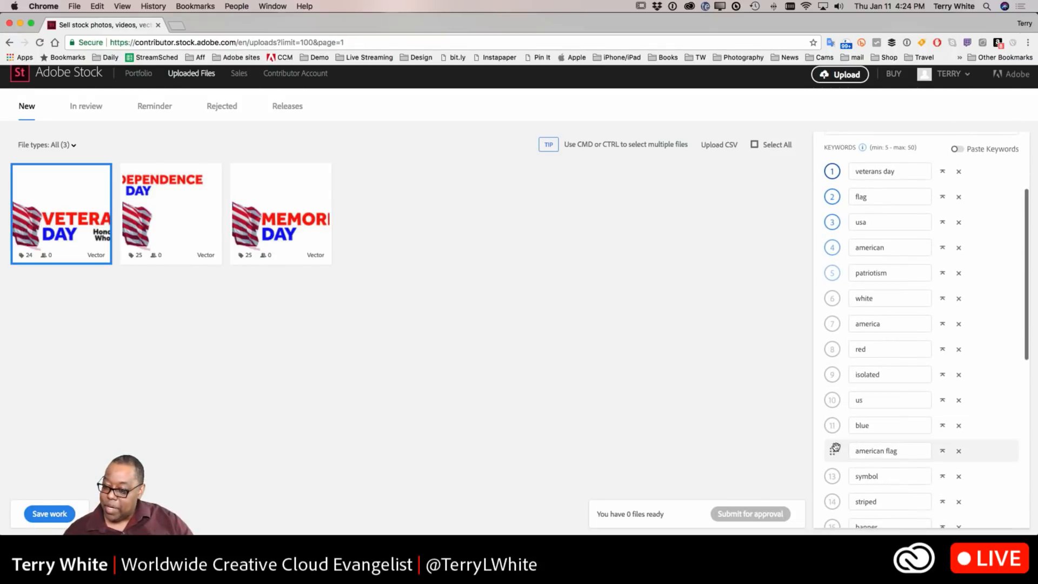
left_click_drag(832, 450, 843, 307)
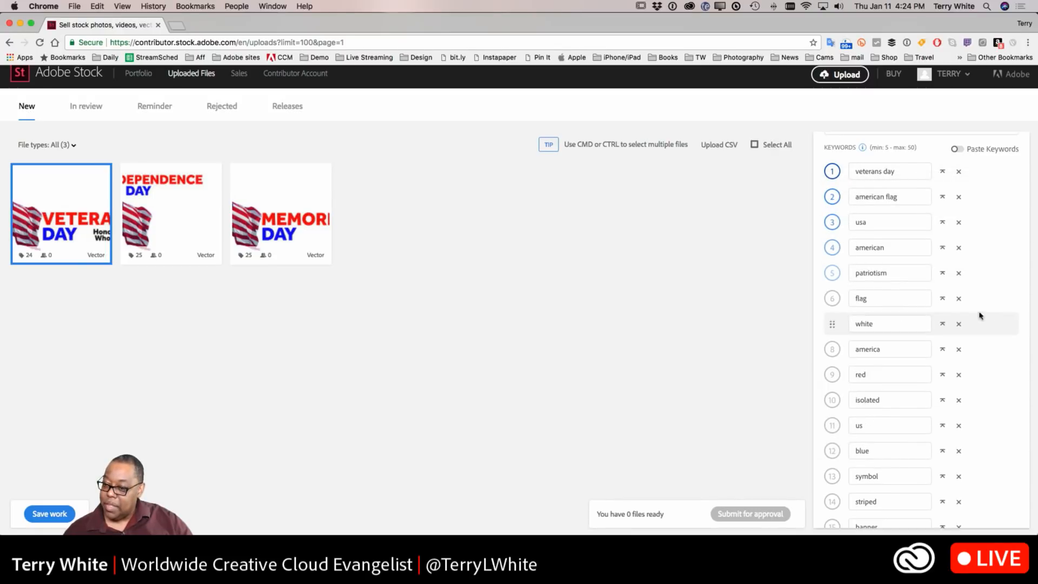
Step: Select the Independence Day file and give it the title Independence Day
scroll(955, 303, "down", 2)
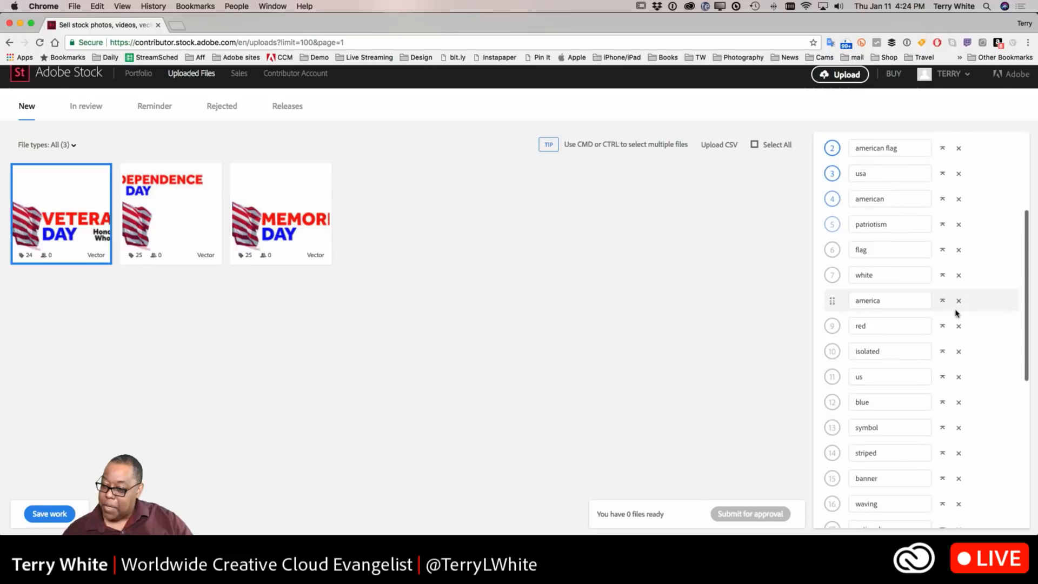
left_click(187, 243)
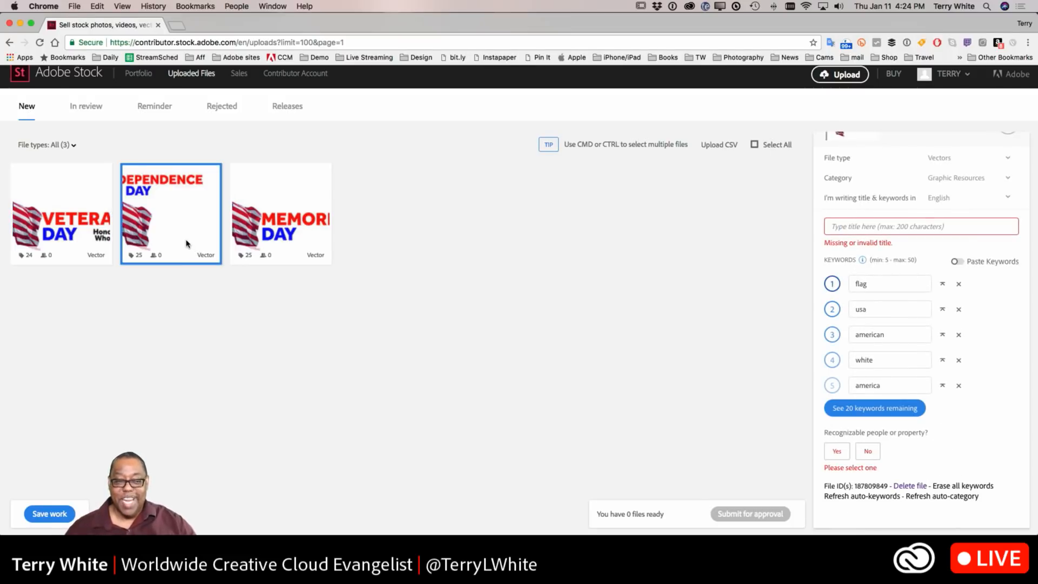
left_click(851, 227)
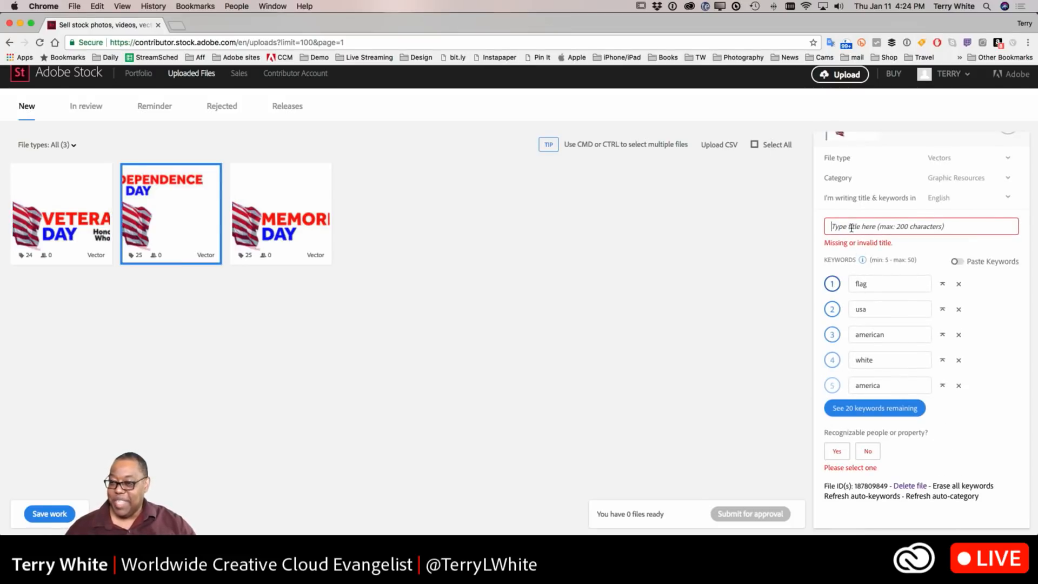
type("Independence Day")
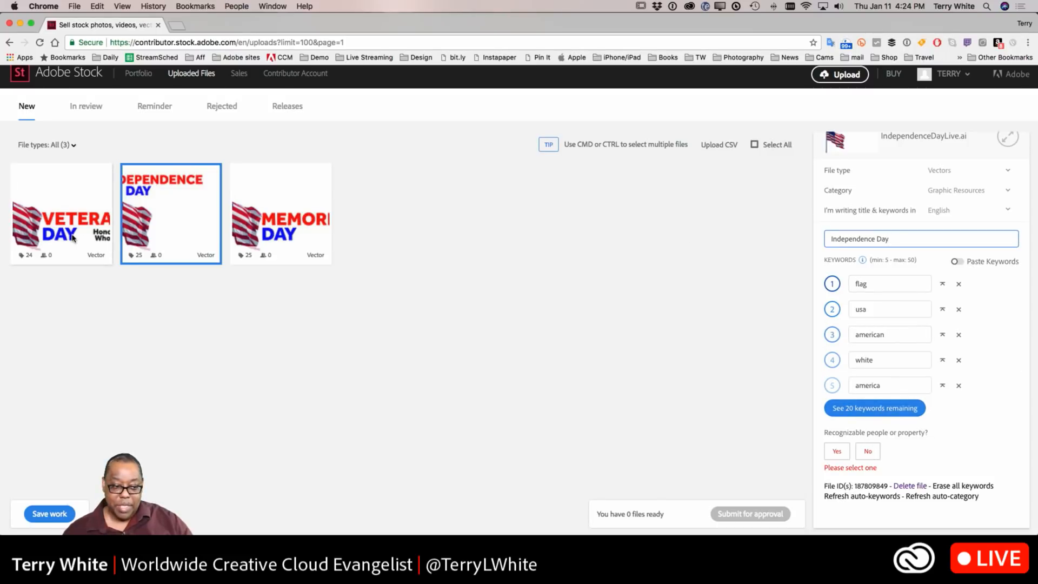
Step: Mark both the Veterans Day and Independence Day files as having no recognizable people or property
left_click(89, 246)
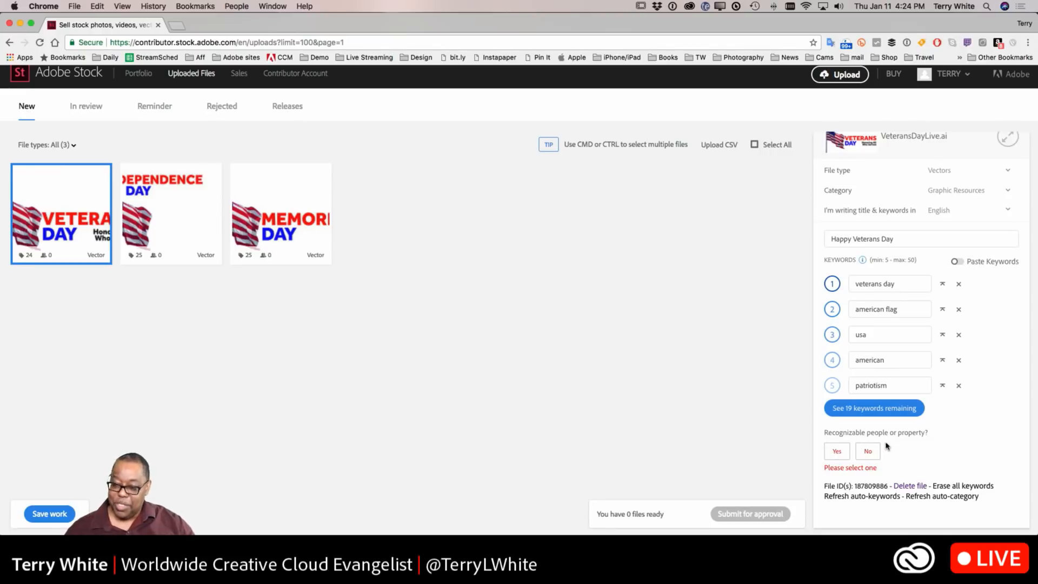
left_click(867, 450)
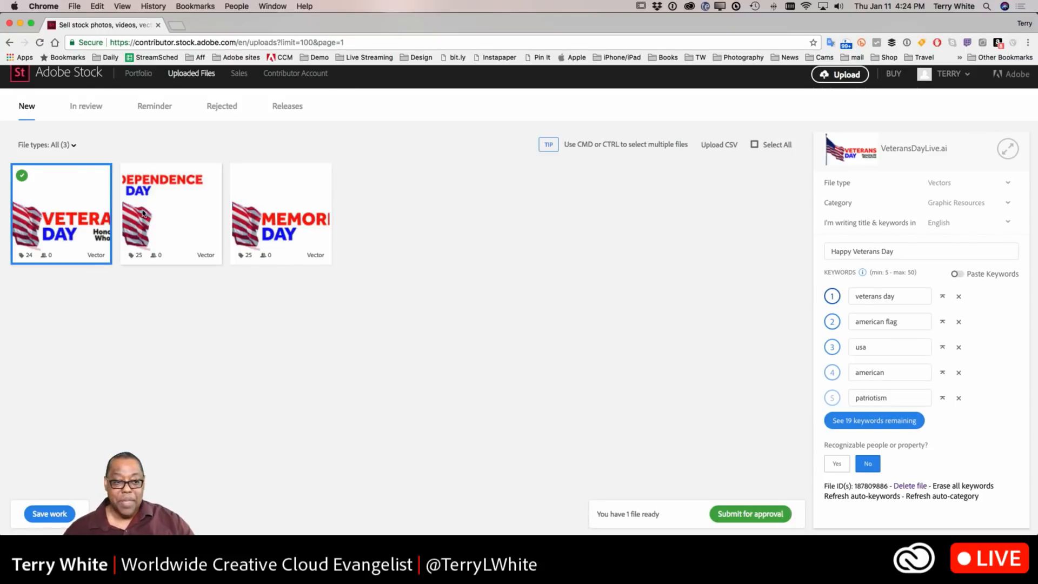
left_click(169, 225)
left_click(876, 459)
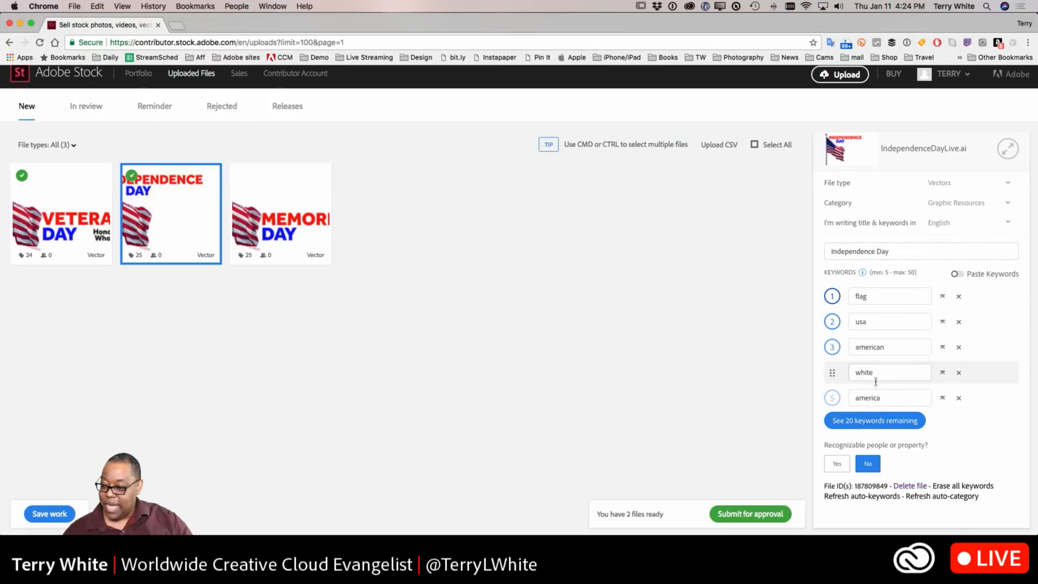
Step: Replace the clothes keyword with independence day and move it to the top of the keyword list
left_click(873, 424)
scroll(882, 427, "down", 5)
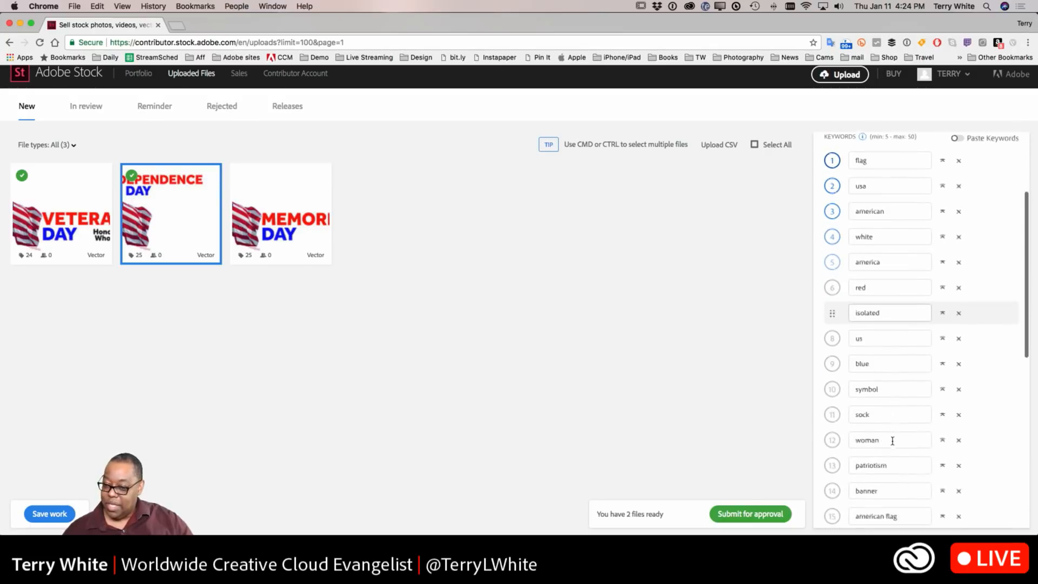
scroll(892, 440, "down", 6)
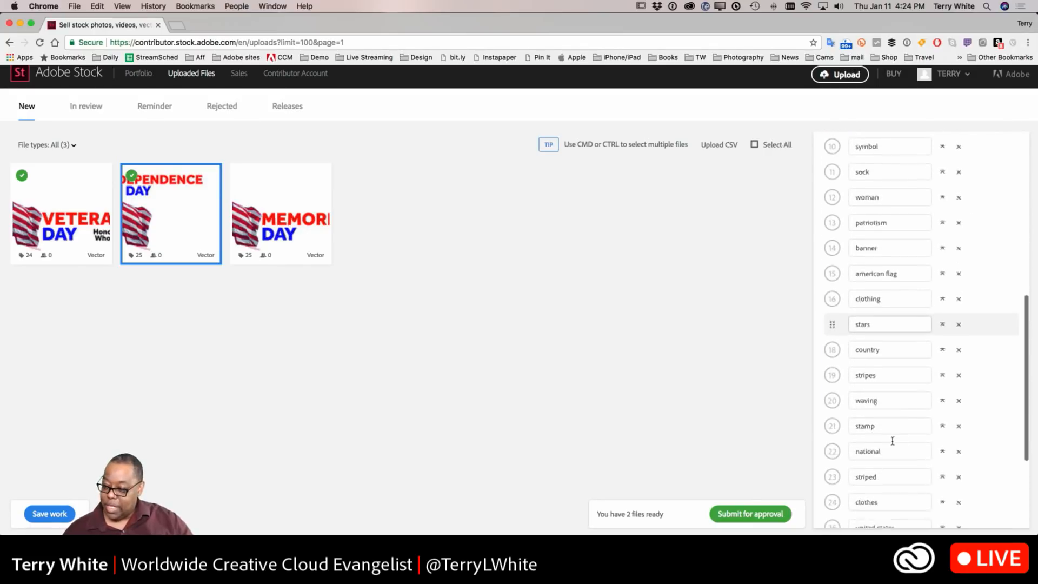
left_click_drag(887, 347, 827, 346)
type("independence day")
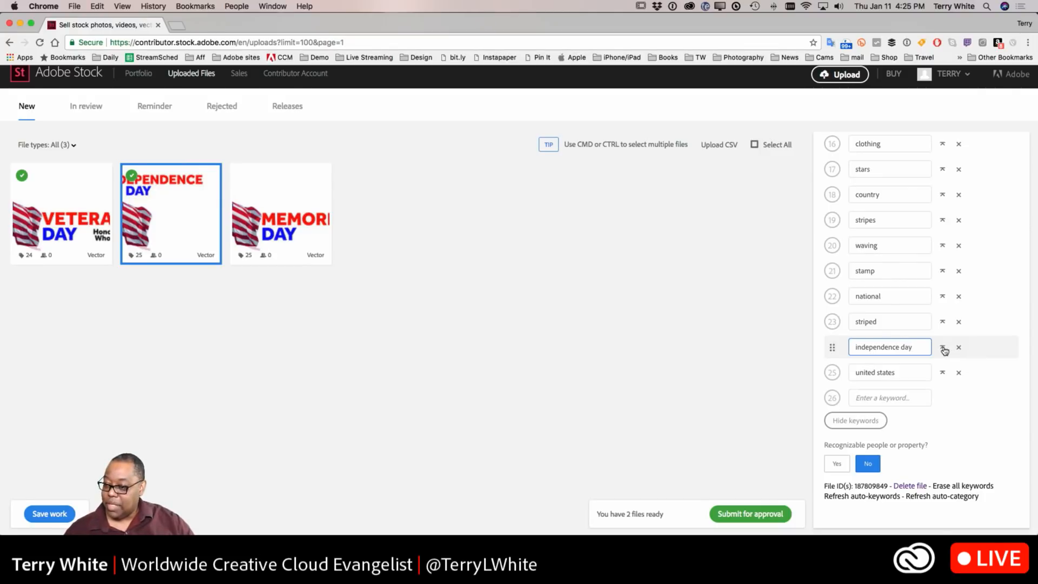
left_click(943, 348)
Step: Replace the sock keyword with 4th of July
scroll(943, 392, "down", 2)
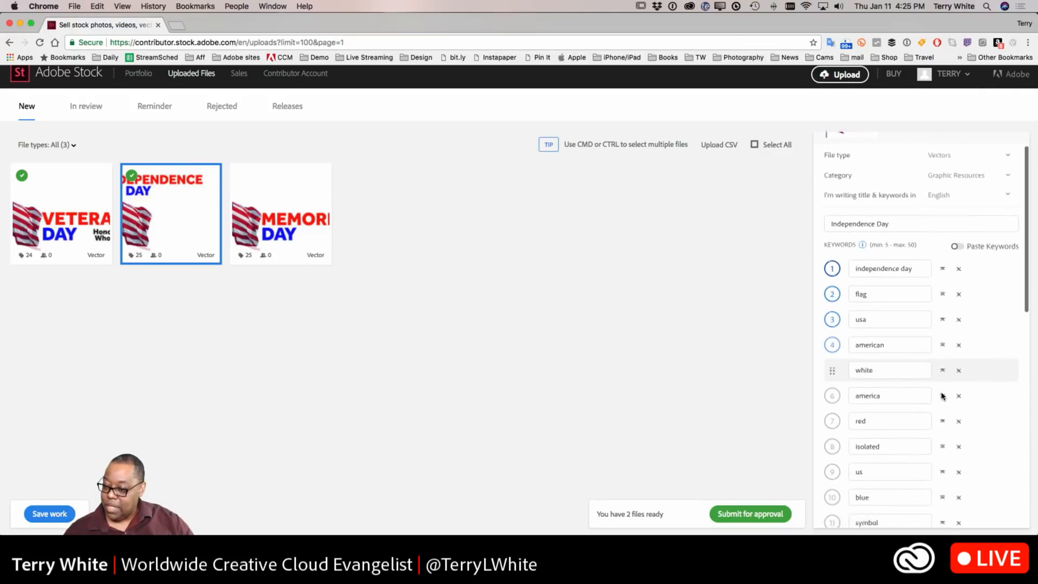
scroll(908, 382, "down", 5)
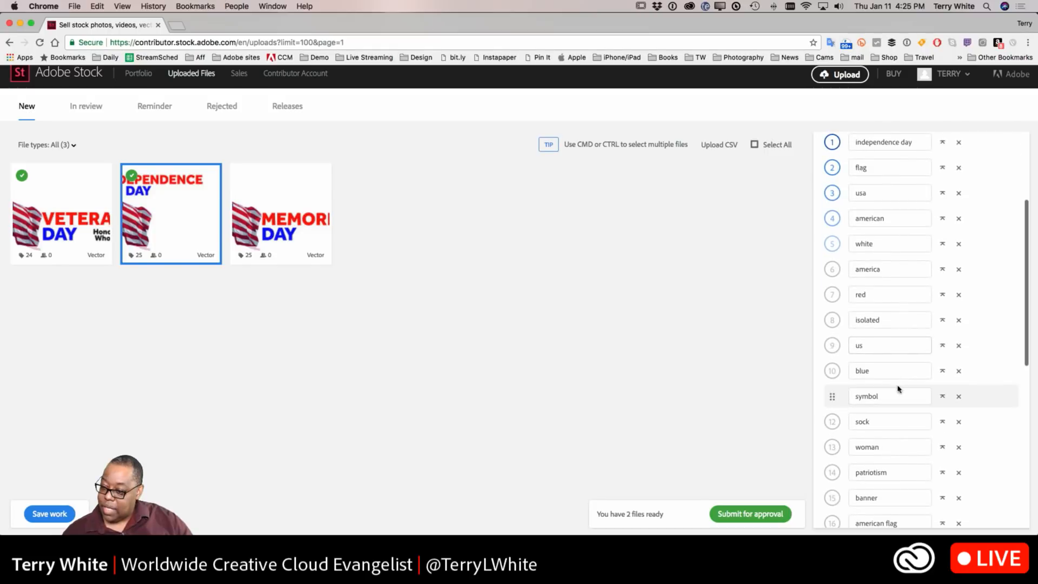
scroll(889, 387, "down", 2)
left_click_drag(878, 311, 846, 312)
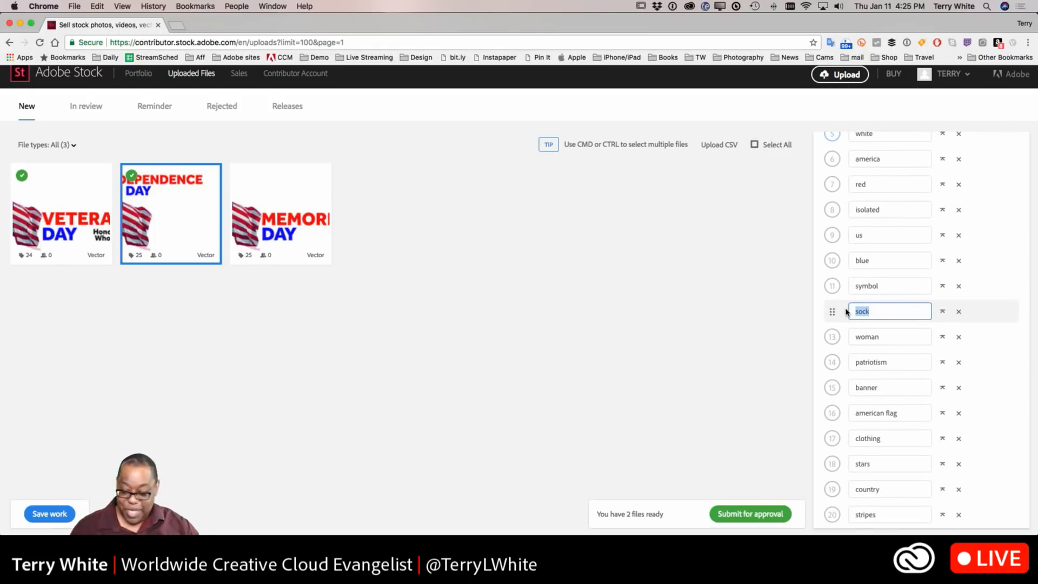
type("4th of July")
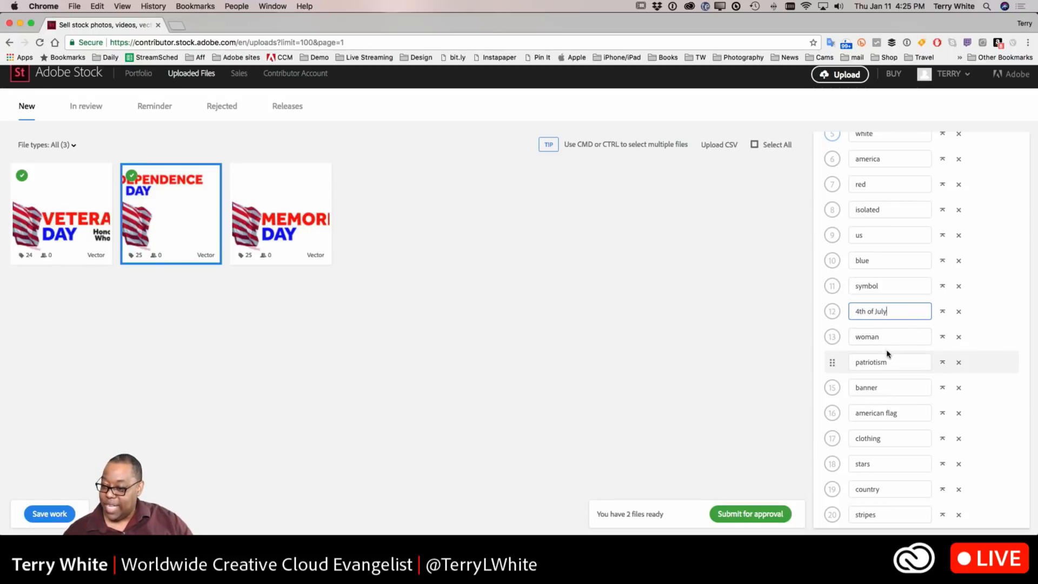
Step: Delete the woman and clothing keywords from the Independence Day list
left_click(959, 338)
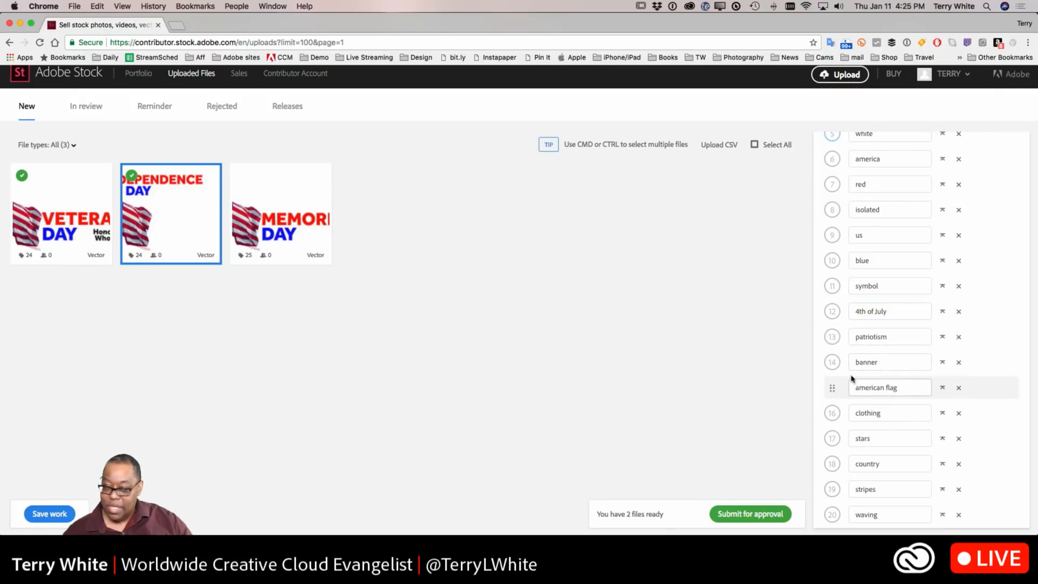
scroll(870, 417, "down", 3)
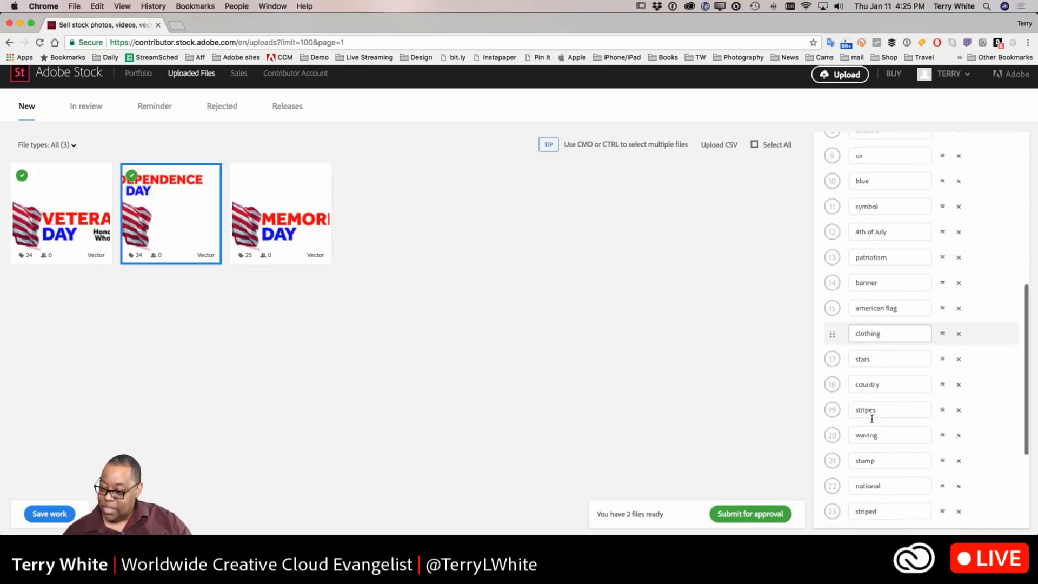
left_click(959, 312)
scroll(830, 373, "down", 2)
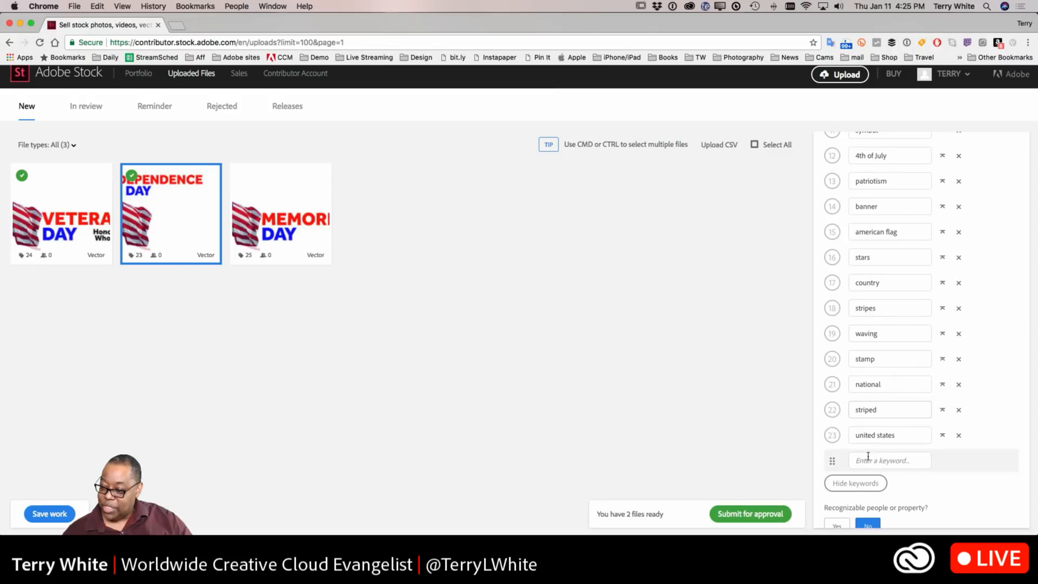
Step: Move 4th of July to second place and american to third place in the keyword list
scroll(870, 432, "up", 5)
scroll(870, 414, "up", 3)
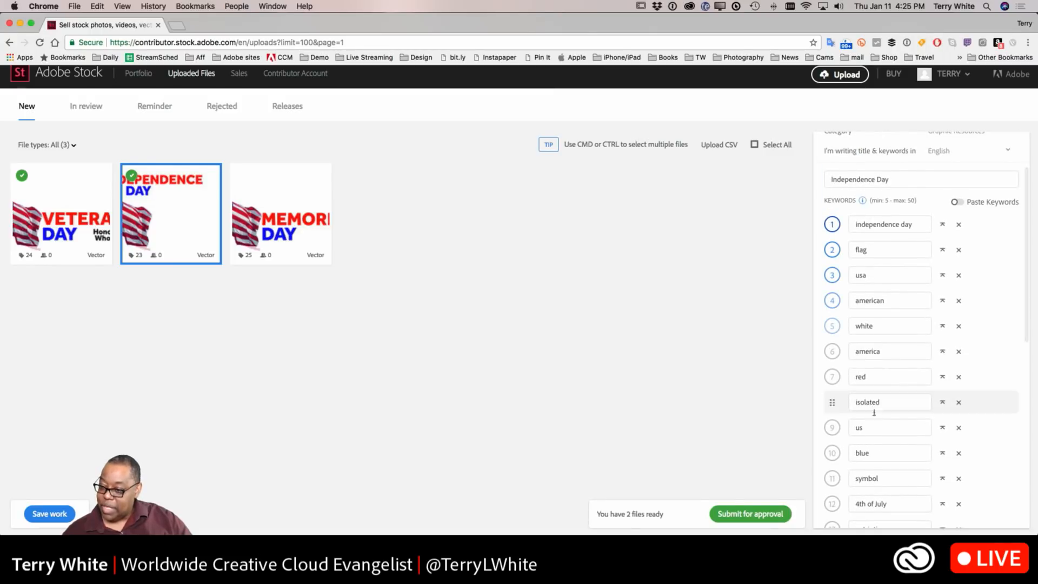
scroll(883, 434, "down", 2)
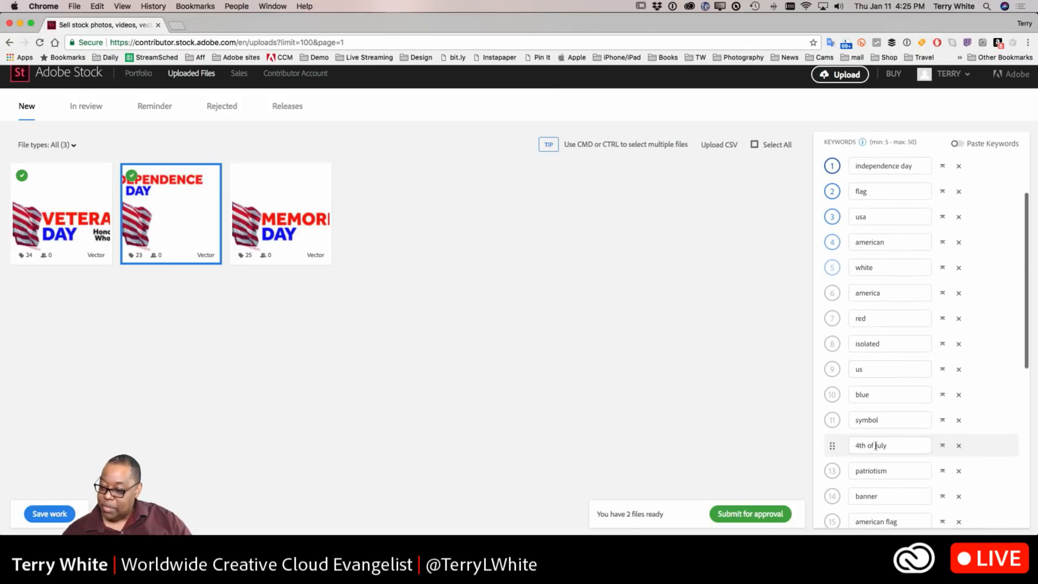
left_click(943, 446)
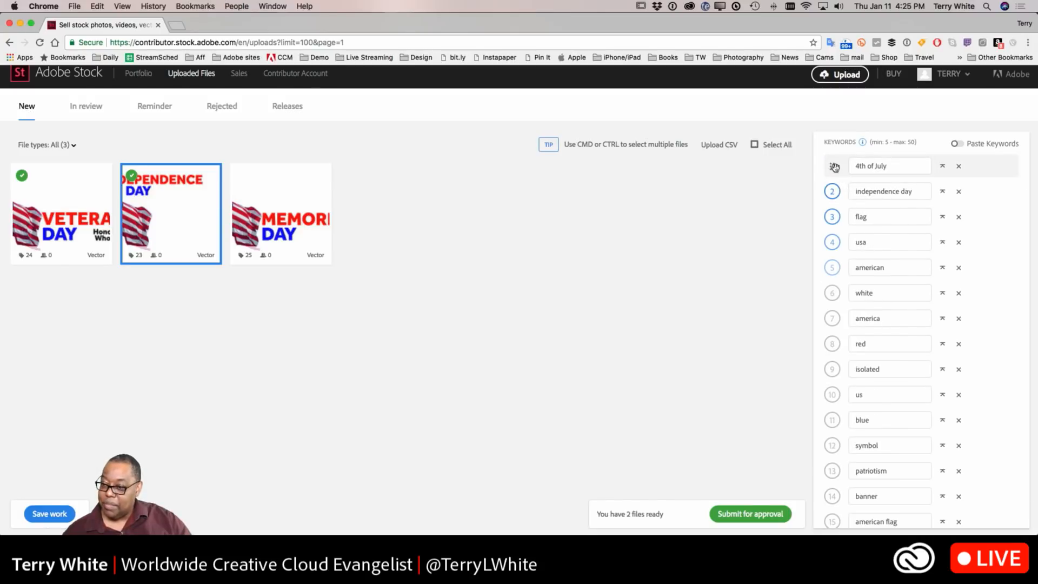
left_click_drag(832, 171, 834, 192)
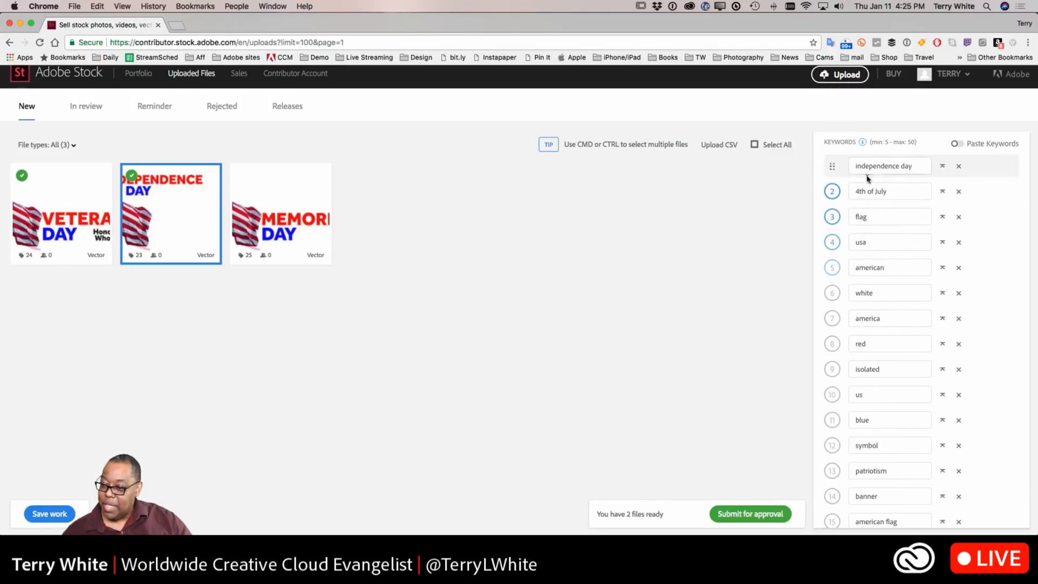
left_click_drag(835, 269, 836, 217)
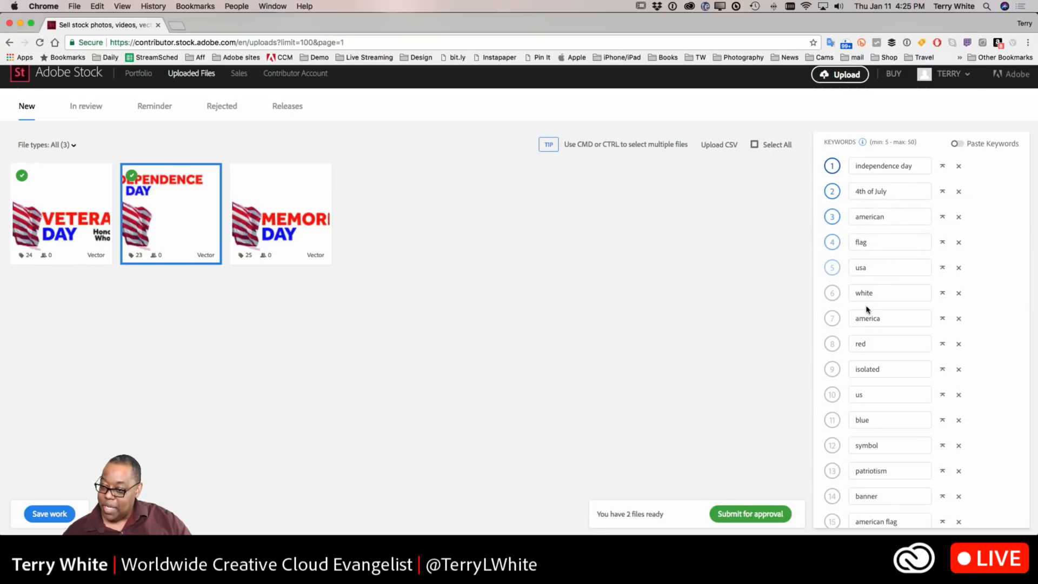
Step: Move the american flag keyword up to fourth place in the Independence Day keyword list and place usa above flag
scroll(853, 406, "down", 3)
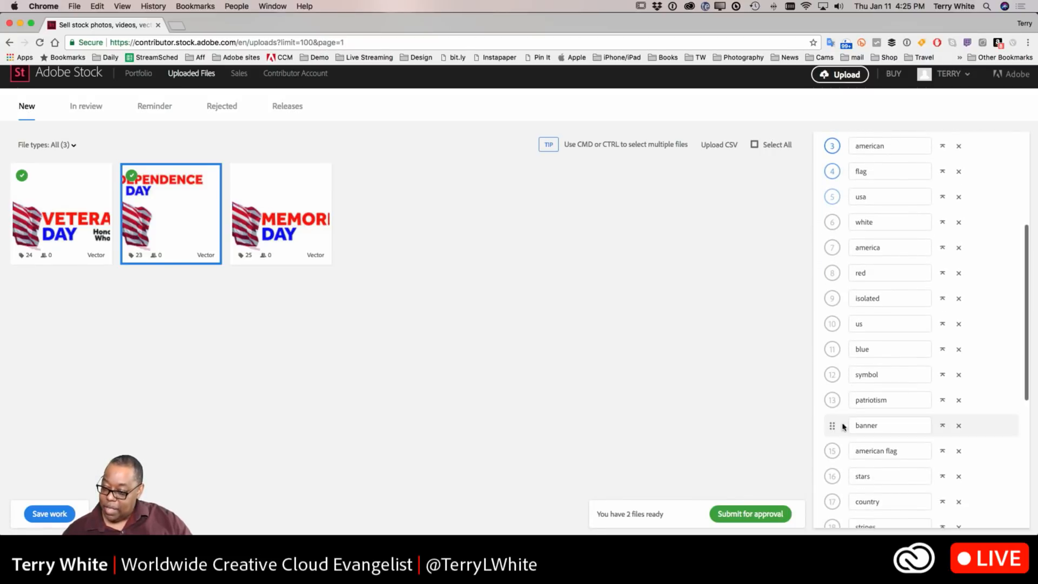
left_click_drag(832, 451, 833, 172)
scroll(853, 220, "up", 2)
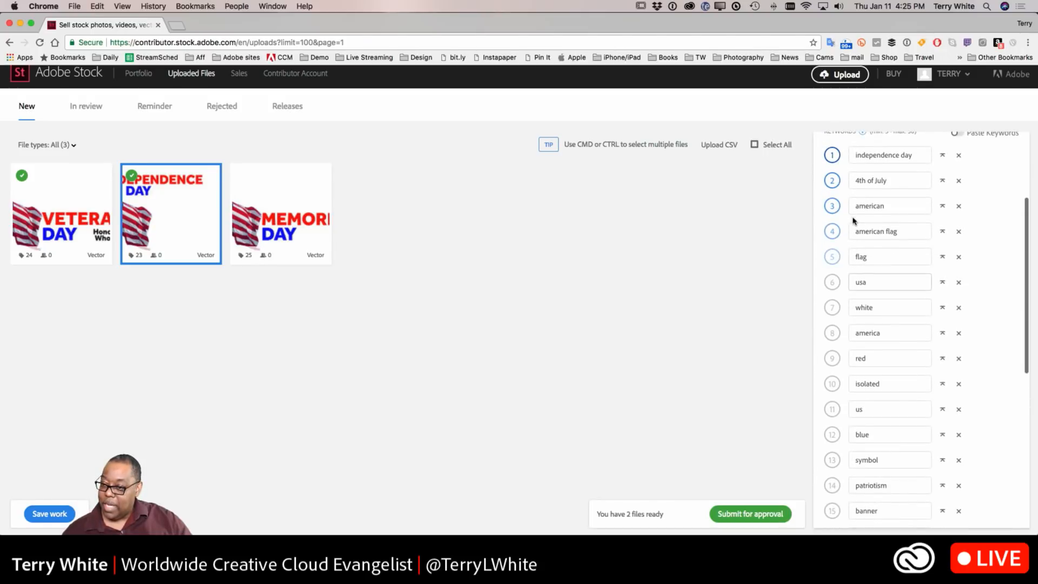
left_click_drag(831, 281, 832, 256)
Step: Open the Memorial Day file, title it Memorial Day, and answer No for recognizable people or property
left_click(277, 227)
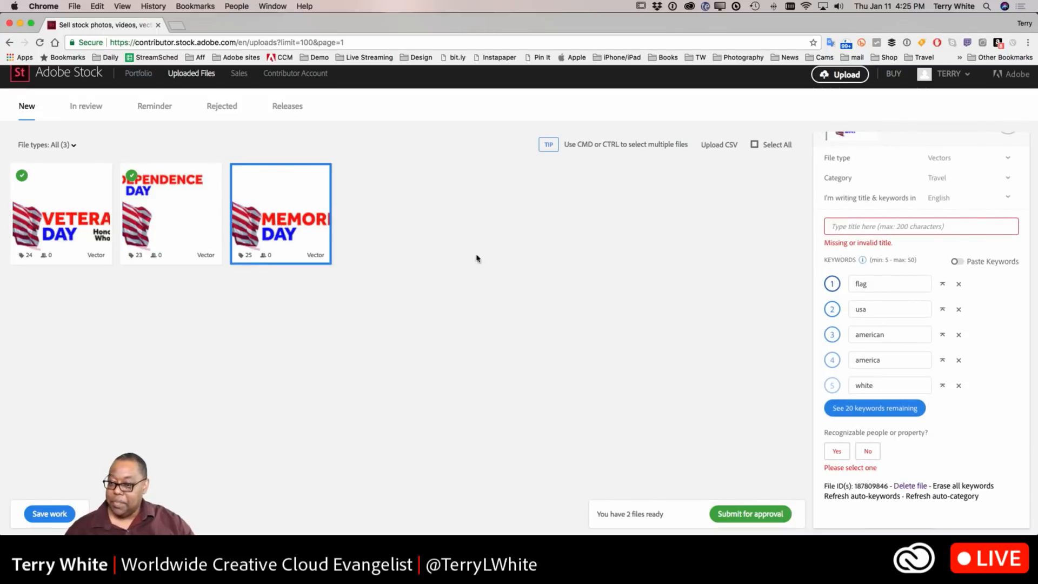
left_click(846, 227)
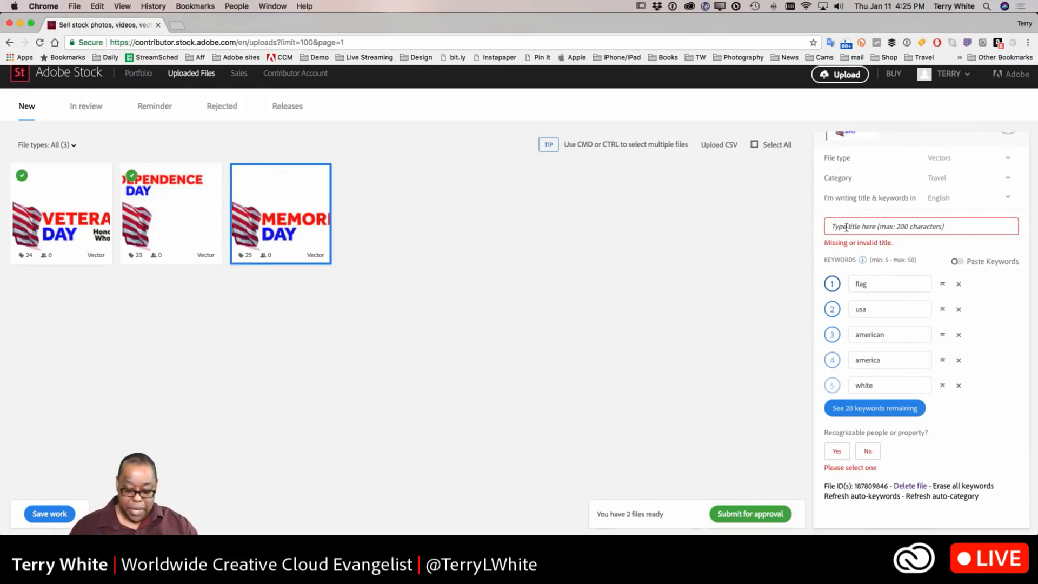
type("Memorial Day")
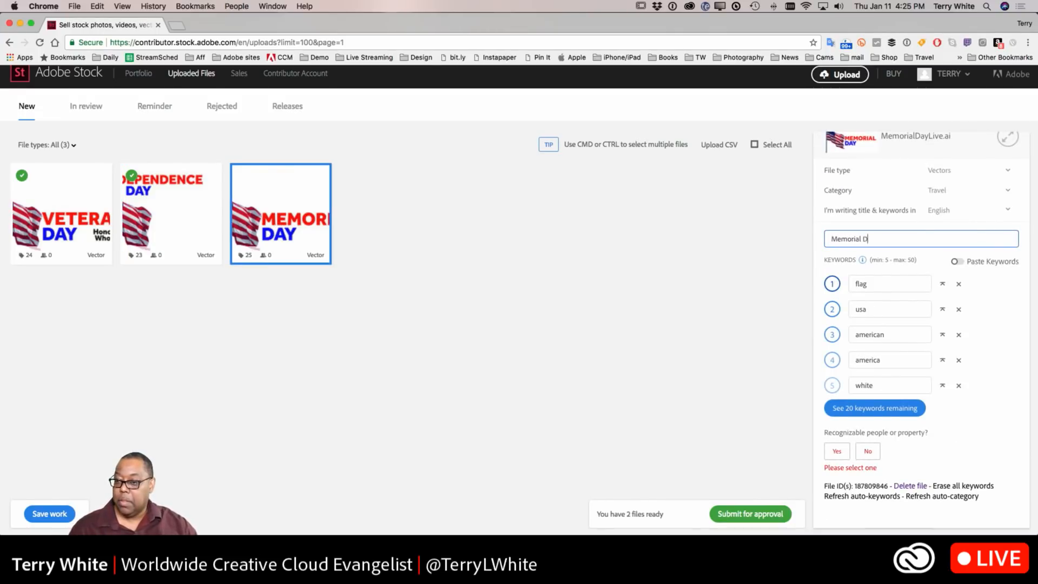
left_click(862, 456)
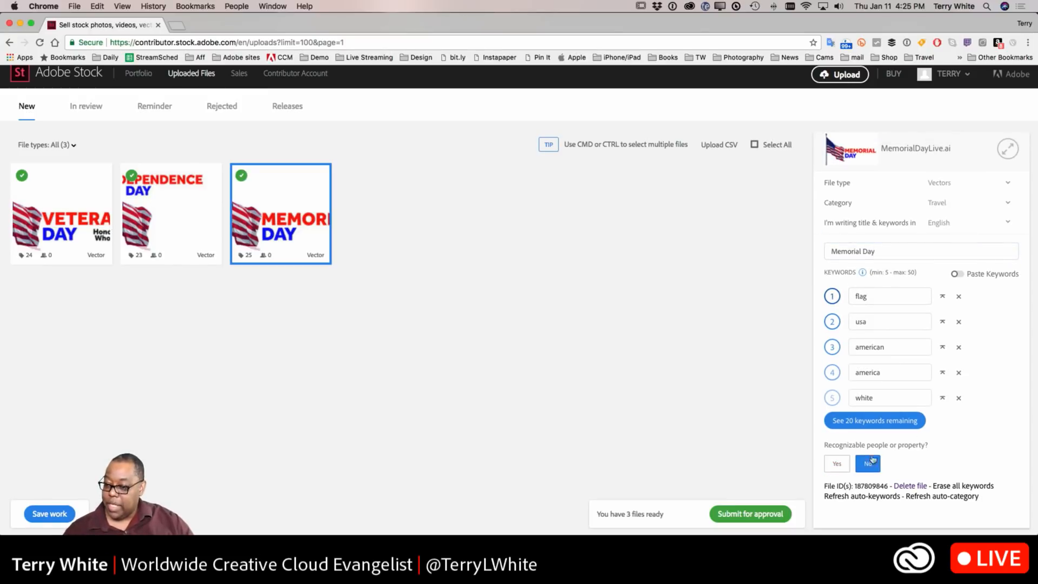
Step: Show all keywords and add Memorial Day as a new keyword, moving it to the top of the list
left_click(891, 420)
scroll(897, 424, "down", 5)
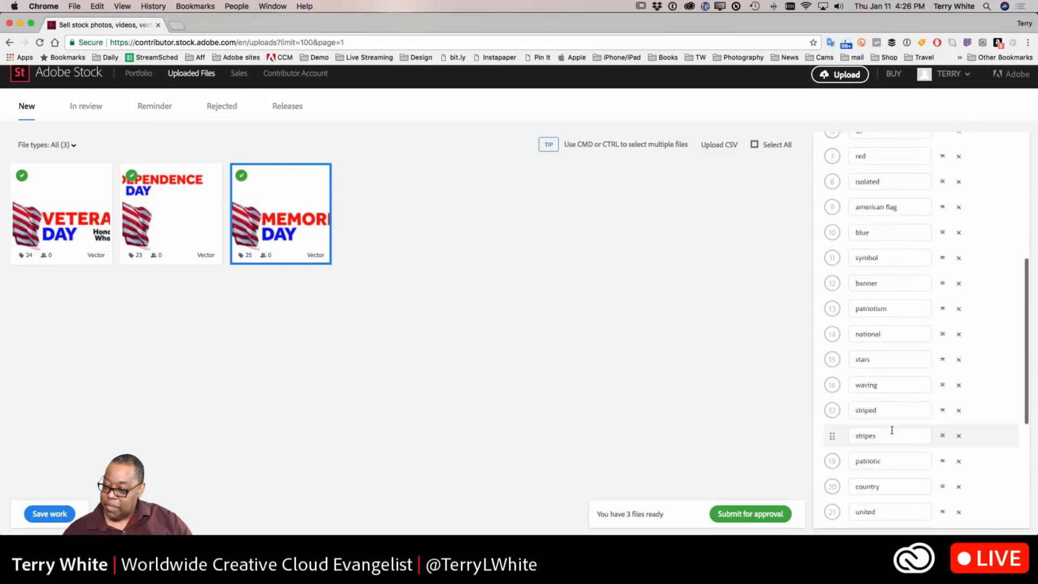
scroll(880, 443, "down", 3)
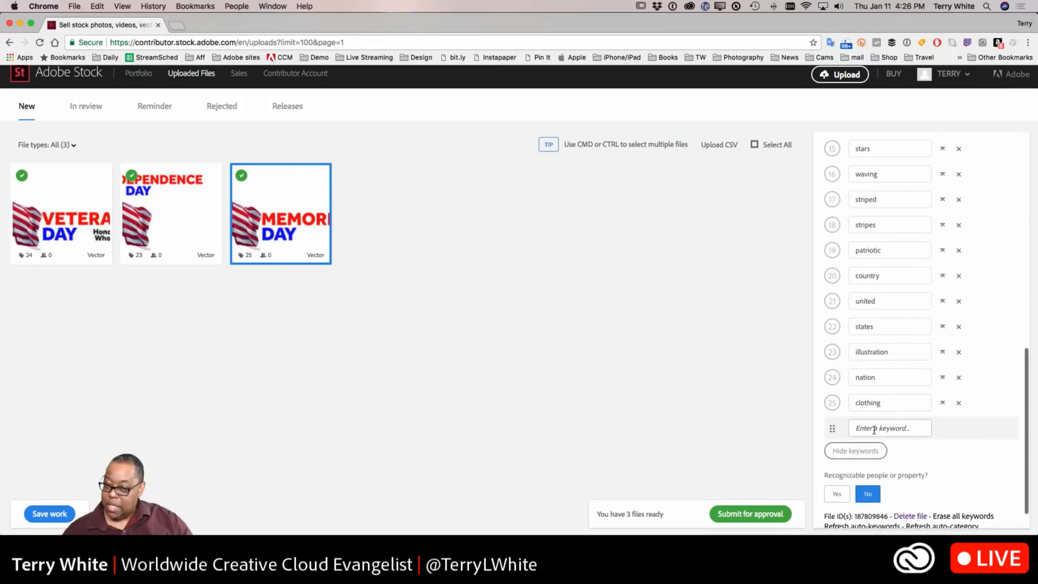
left_click(874, 428)
type("Memorial Day")
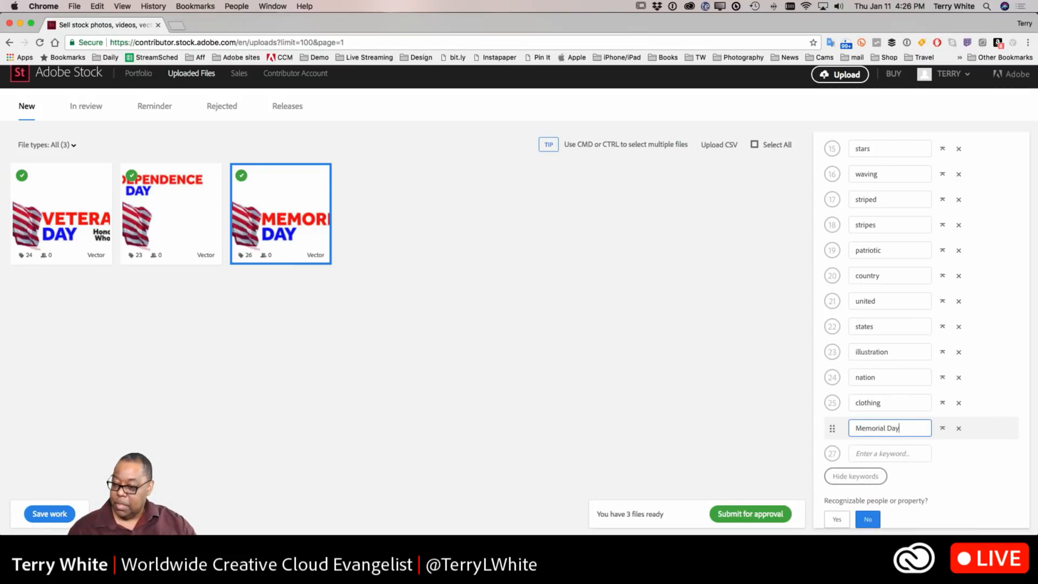
left_click(942, 429)
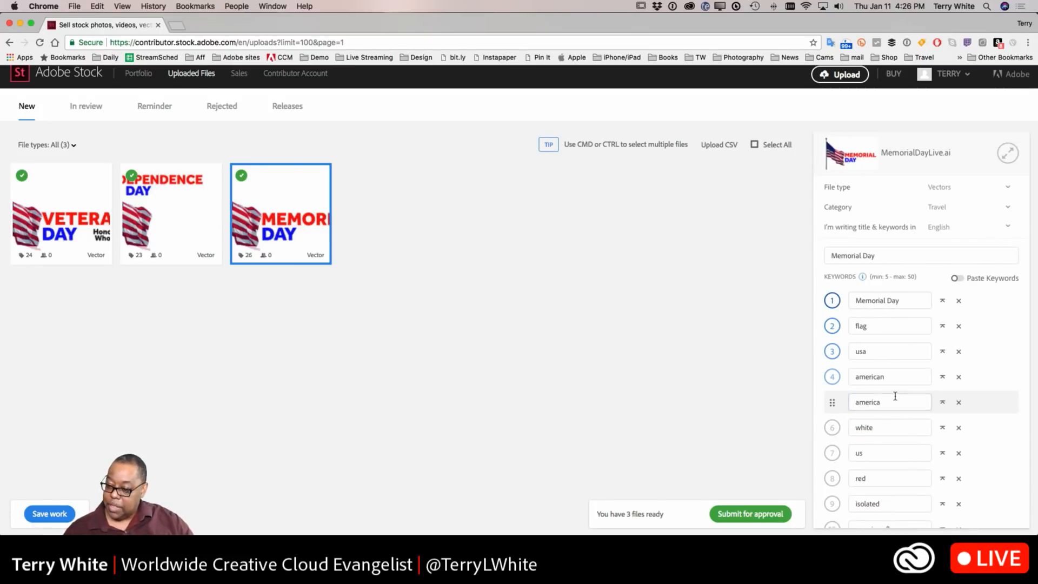
Step: Move american flag to second place in the Memorial Day keyword list
scroll(892, 395, "down", 3)
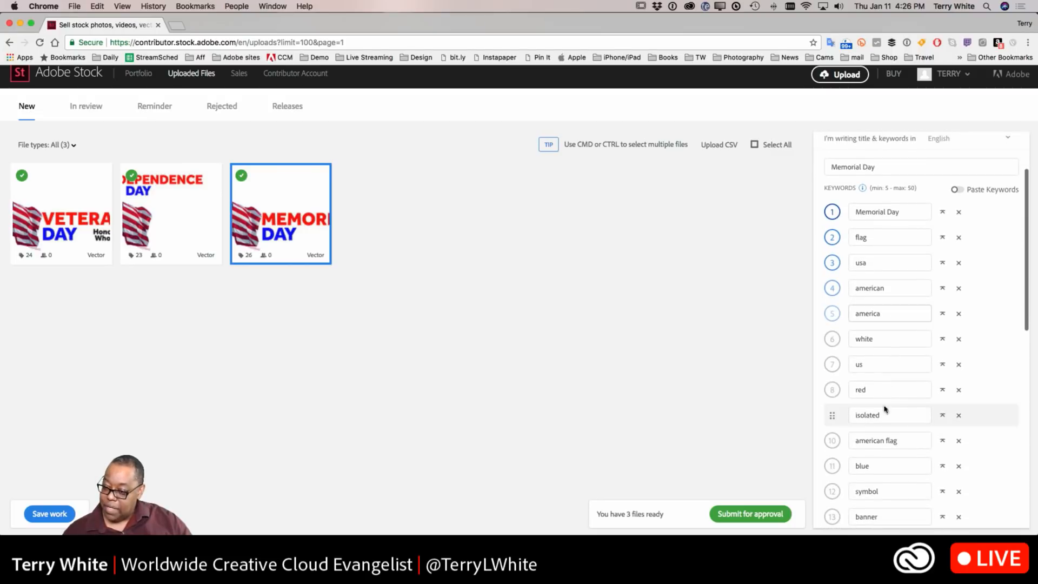
left_click_drag(832, 439, 832, 237)
Step: Add the keyword sacraficed at the end of the keyword list
scroll(865, 315, "down", 10)
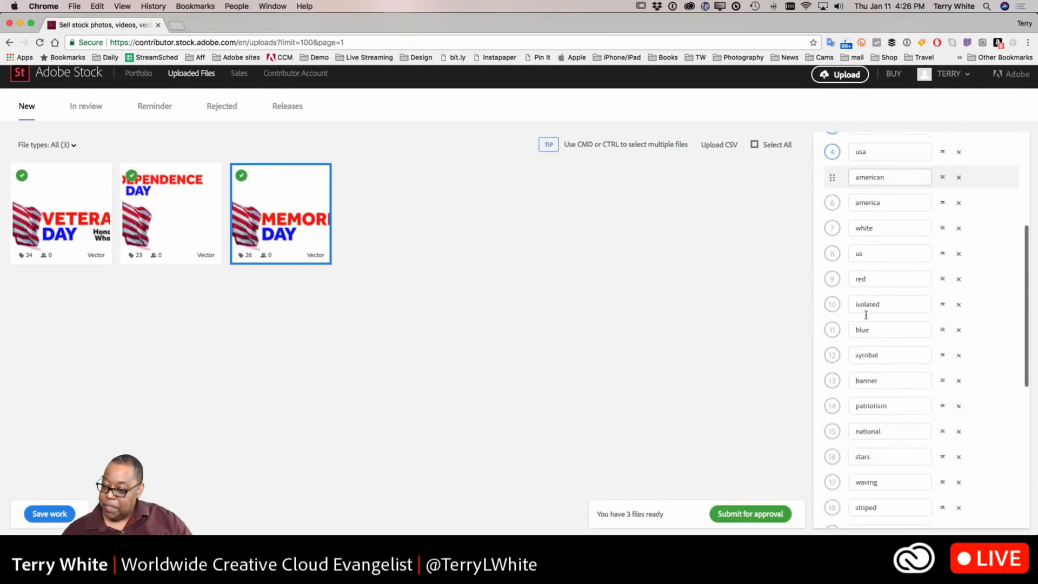
scroll(860, 427, "down", 2)
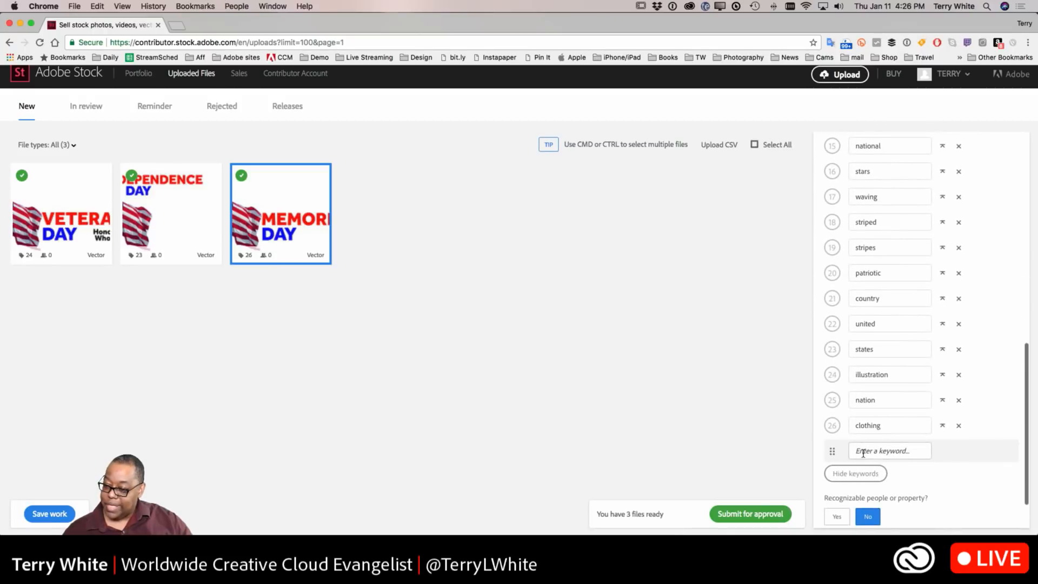
left_click(860, 450)
type("s")
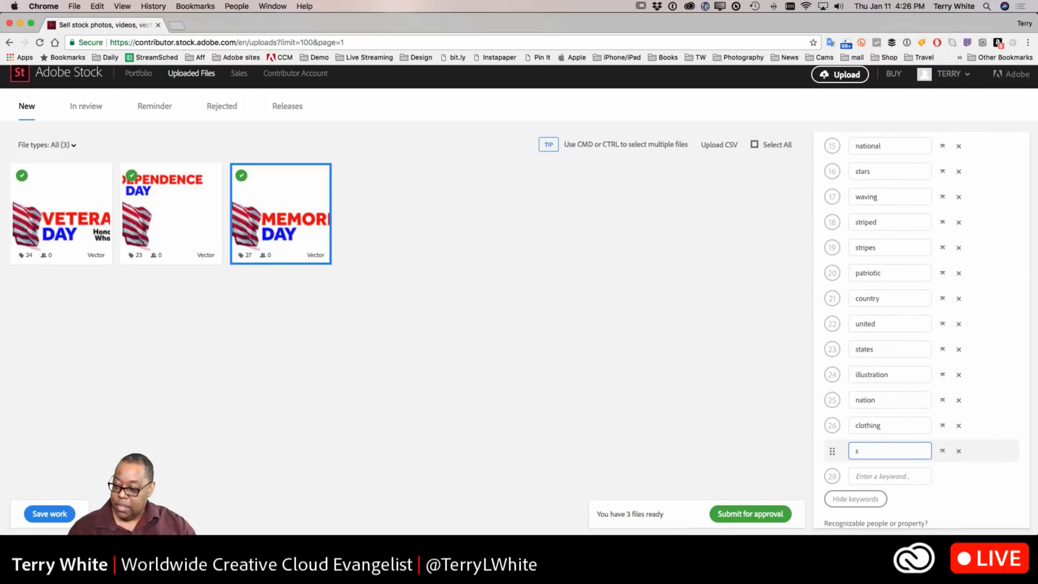
type("acrafic")
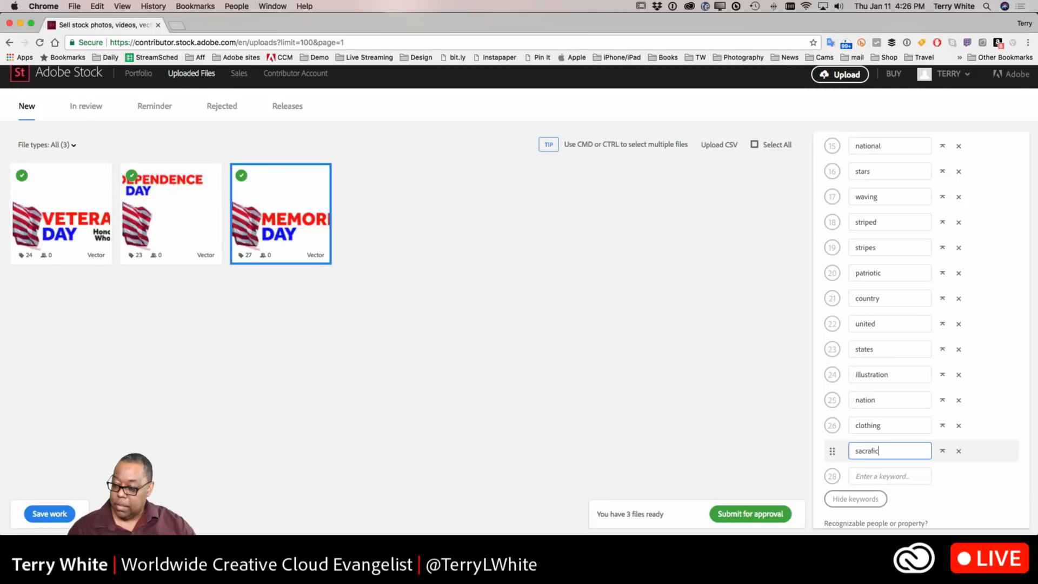
type("ed")
key("Return")
Step: Correct the spelling to sacrificed from the spelling suggestion and add troops as another keyword
type("t")
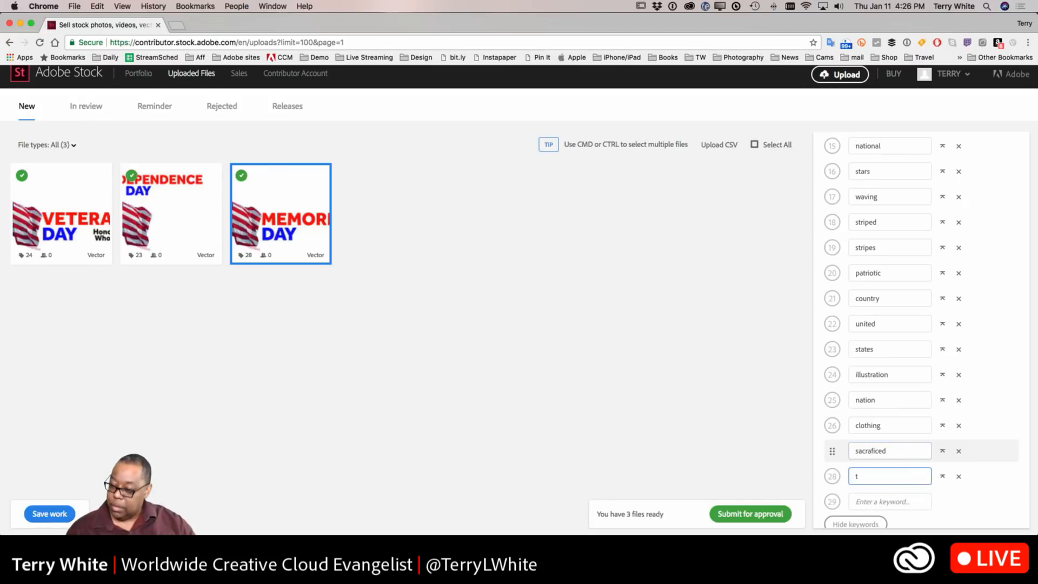
double_click(878, 451)
right_click(875, 452)
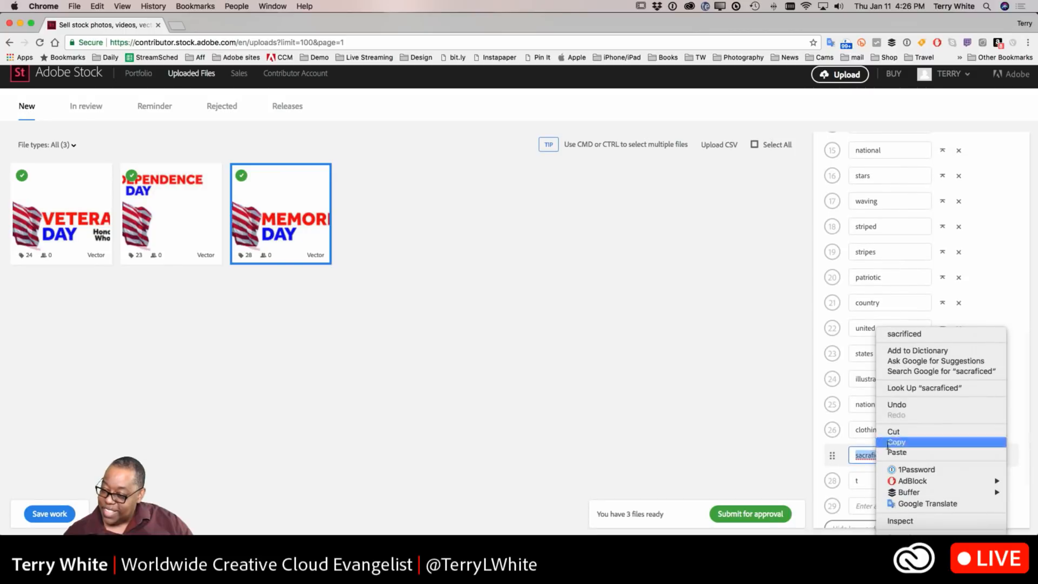
left_click(860, 443)
left_click(863, 480)
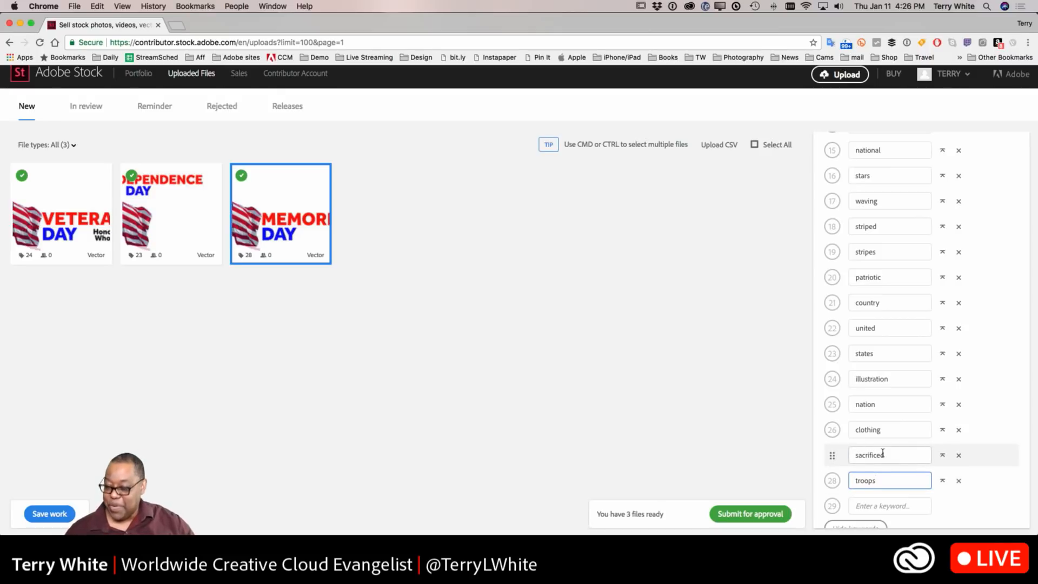
key("Return")
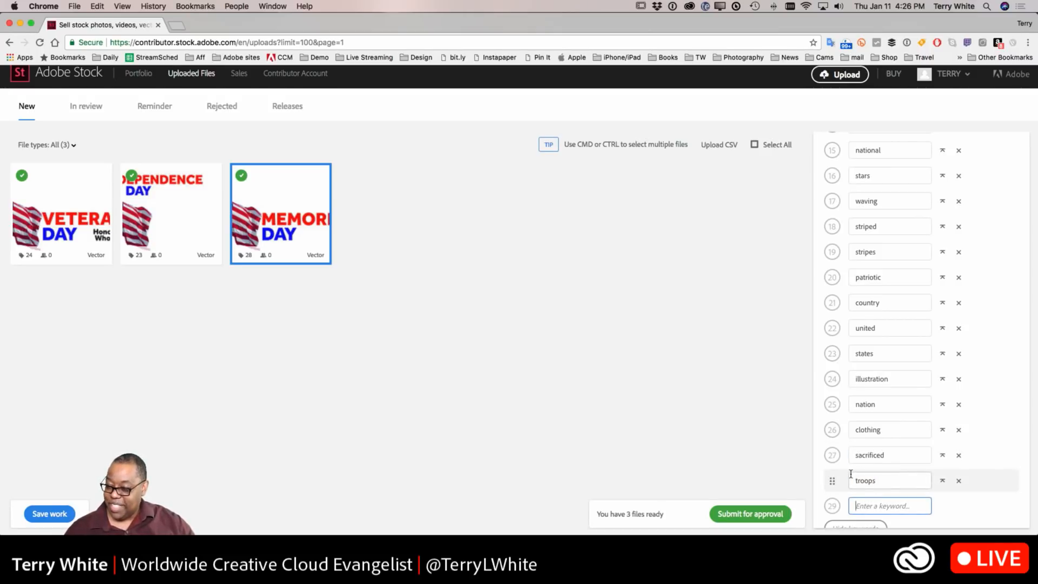
Step: Add the keyword soilders and correct it to soldiers from the spelling suggestion
type("soil")
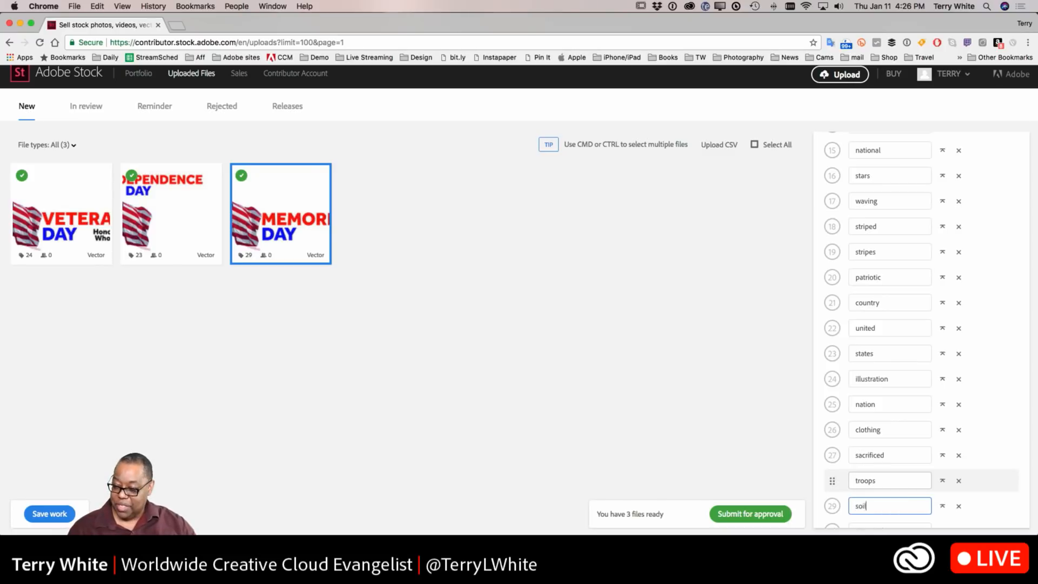
type("ders")
key("Return")
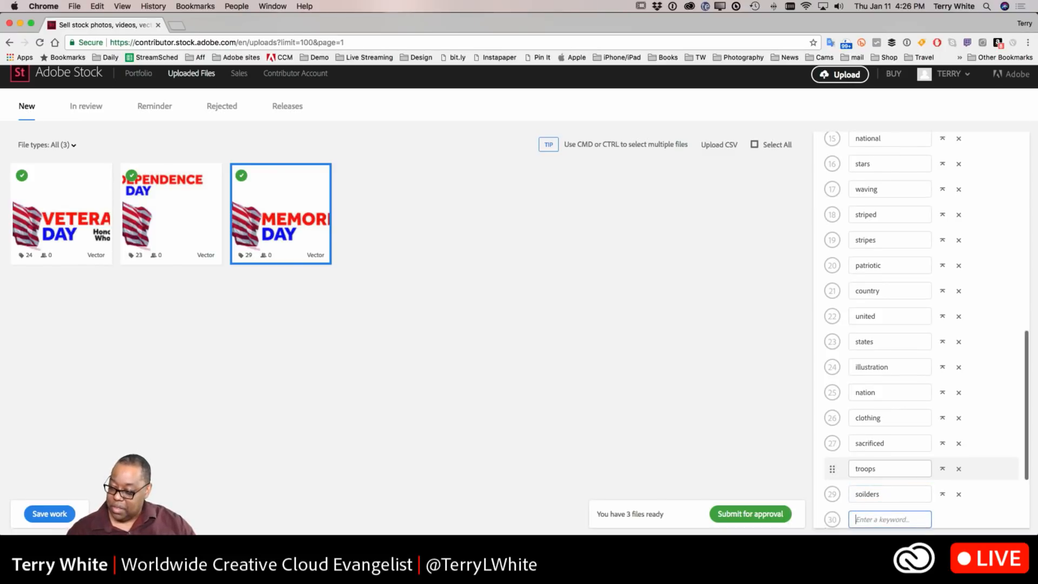
left_click(866, 495)
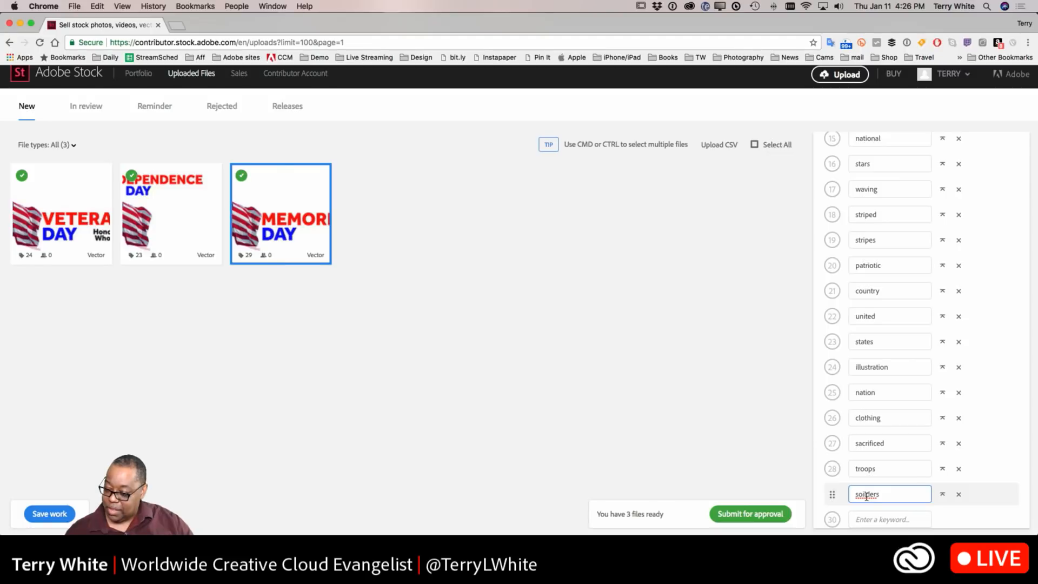
right_click(867, 495)
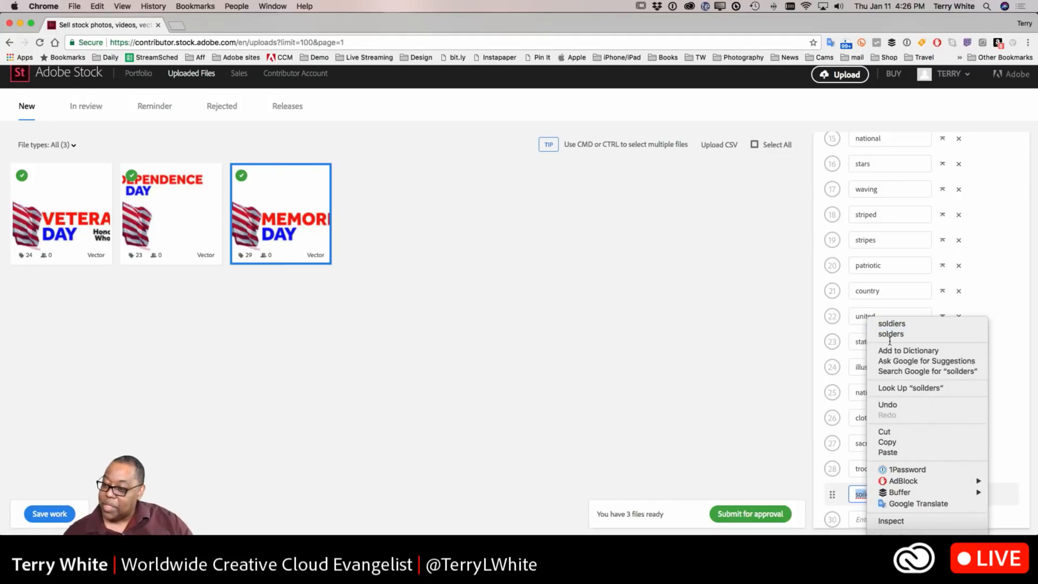
left_click(892, 323)
left_click(883, 511)
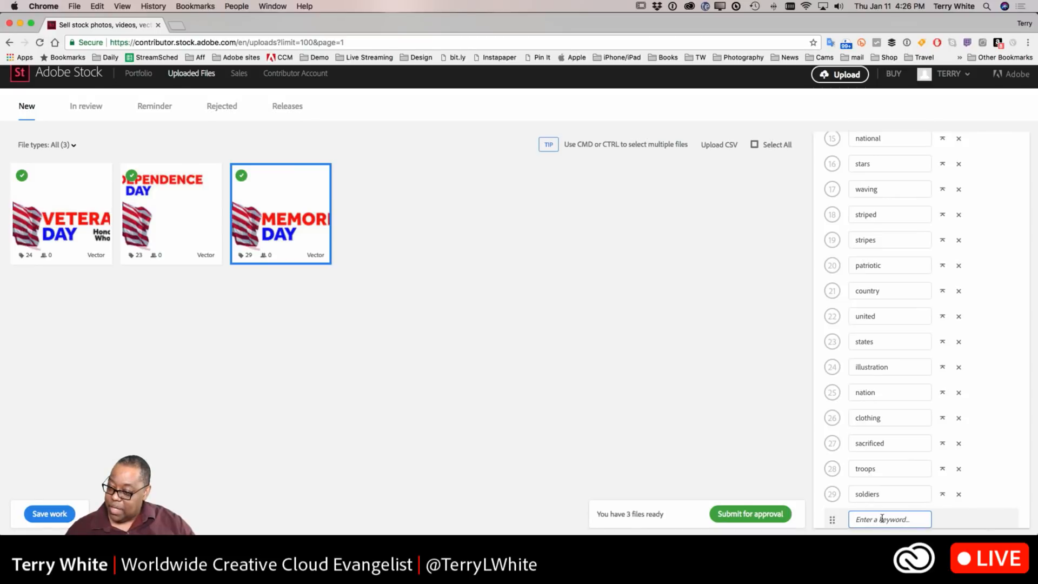
Step: Move the patriotic keyword to third place in the keyword list
mouse_move(829, 266)
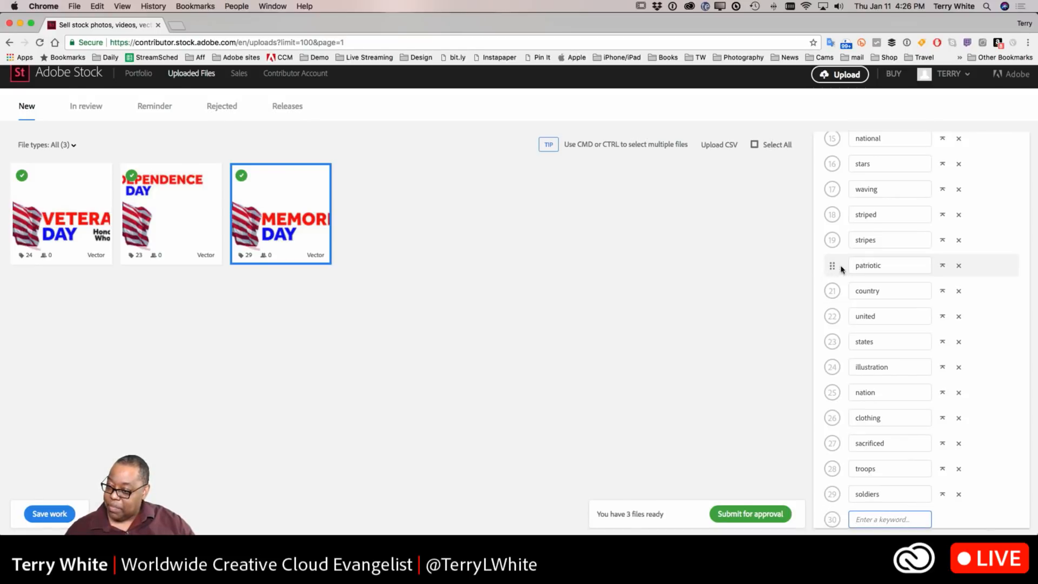
left_click(941, 269)
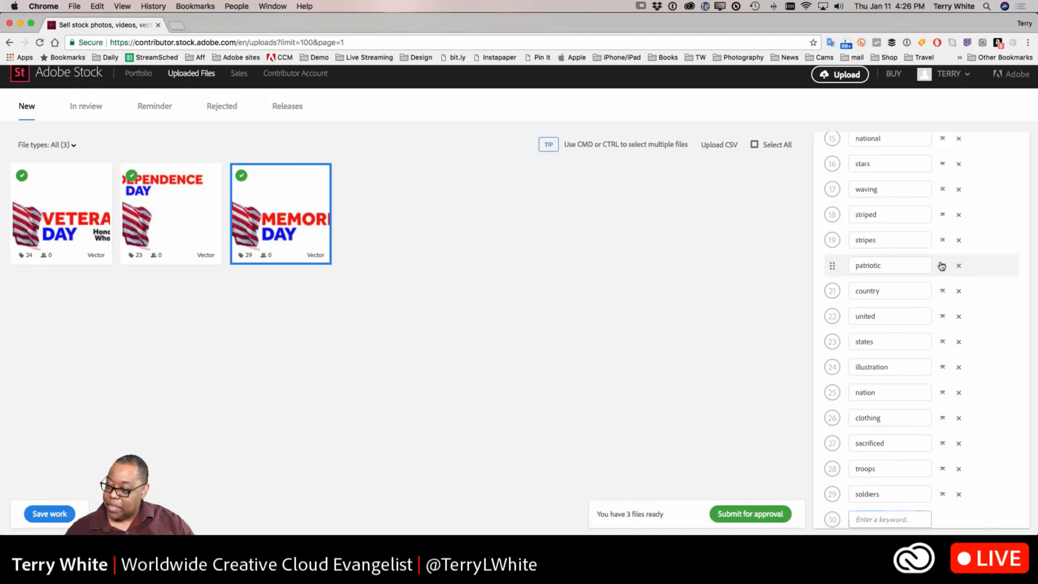
left_click_drag(833, 266, 829, 318)
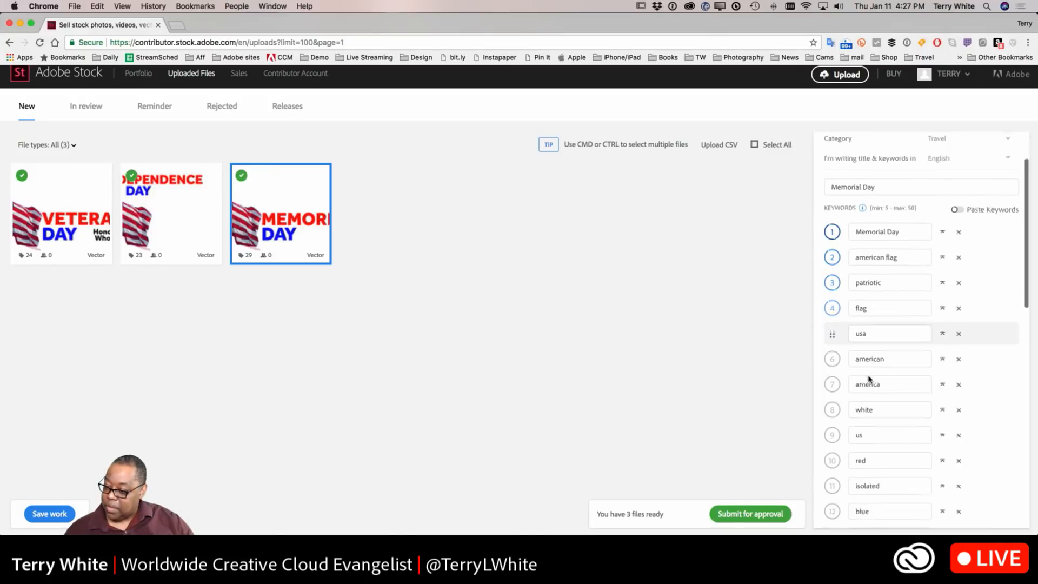
Step: Move the troops keyword to fourth place in the keyword list
scroll(865, 379, "down", 10)
scroll(877, 462, "down", 3)
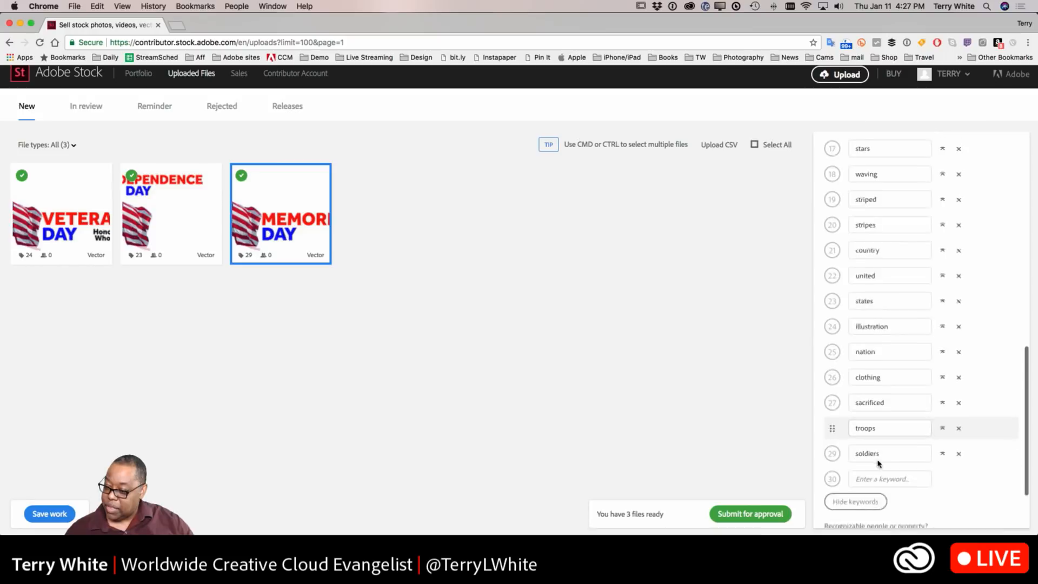
left_click(942, 426)
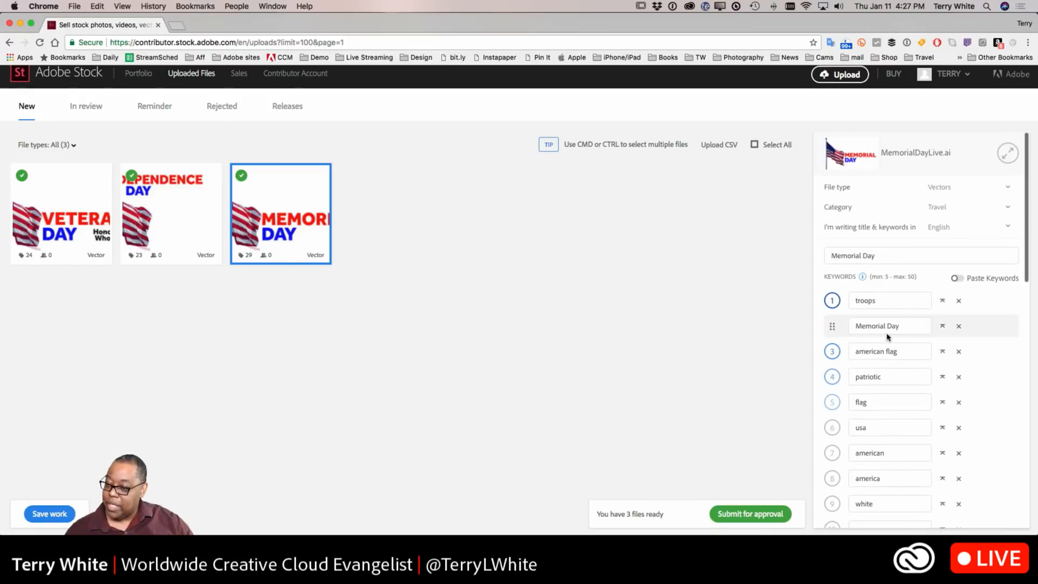
left_click_drag(833, 301, 831, 376)
Step: Delete the clothing keyword from the Memorial Day keyword list
scroll(954, 417, "down", 2)
scroll(946, 419, "down", 5)
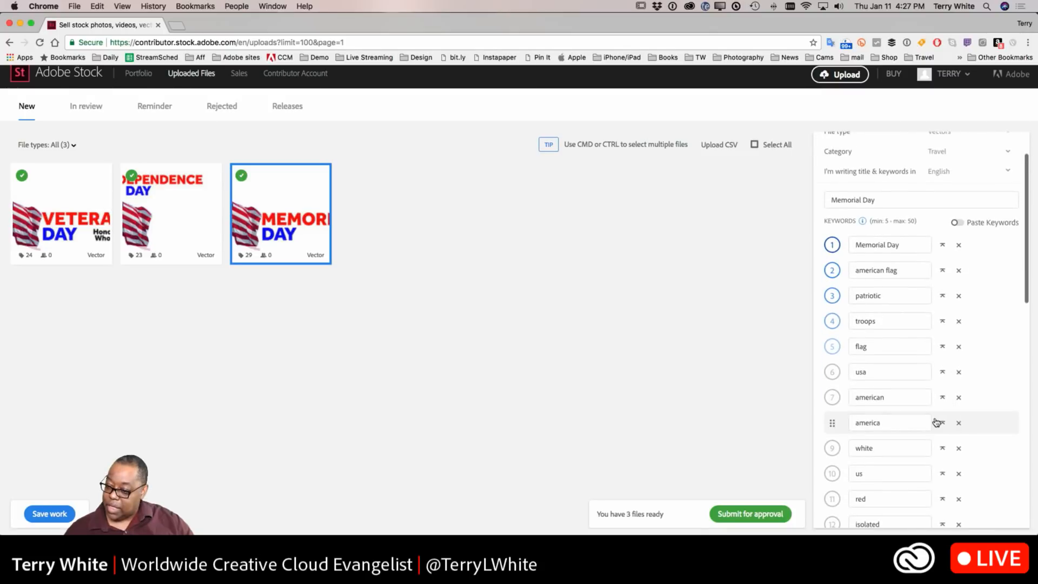
scroll(936, 421, "up", 3)
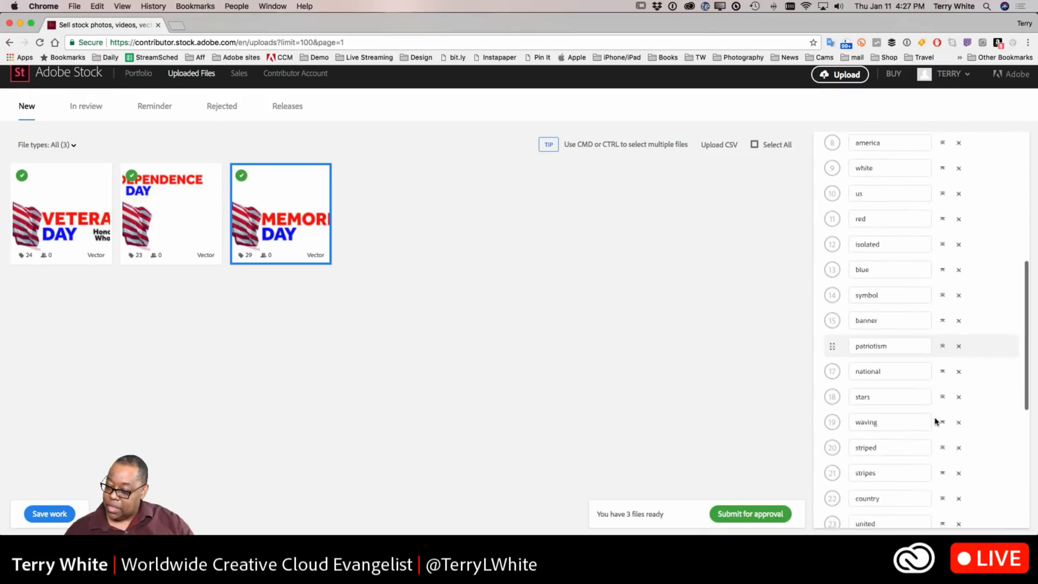
scroll(935, 422, "down", 2)
scroll(936, 421, "down", 7)
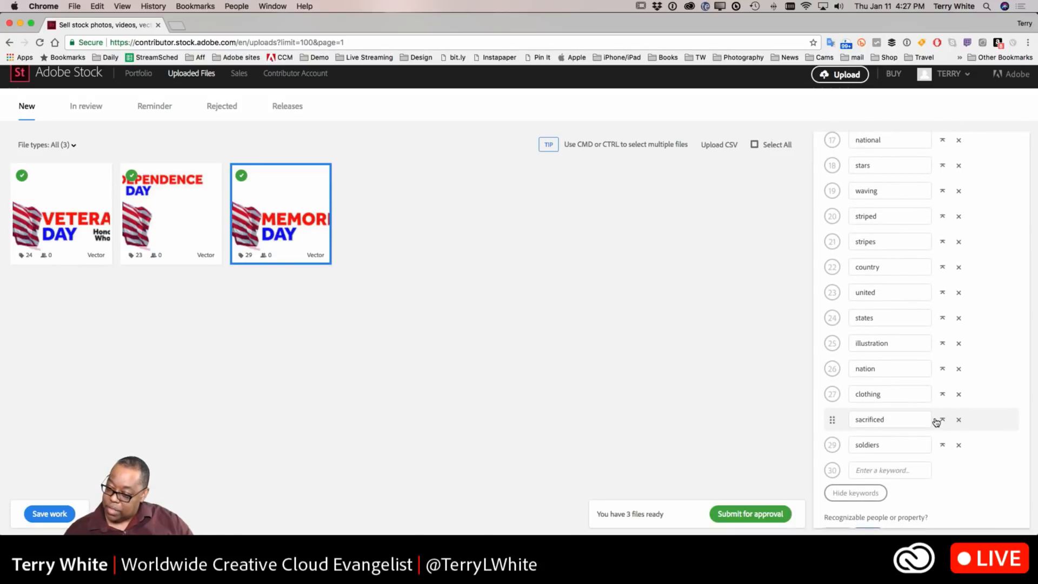
left_click(959, 394)
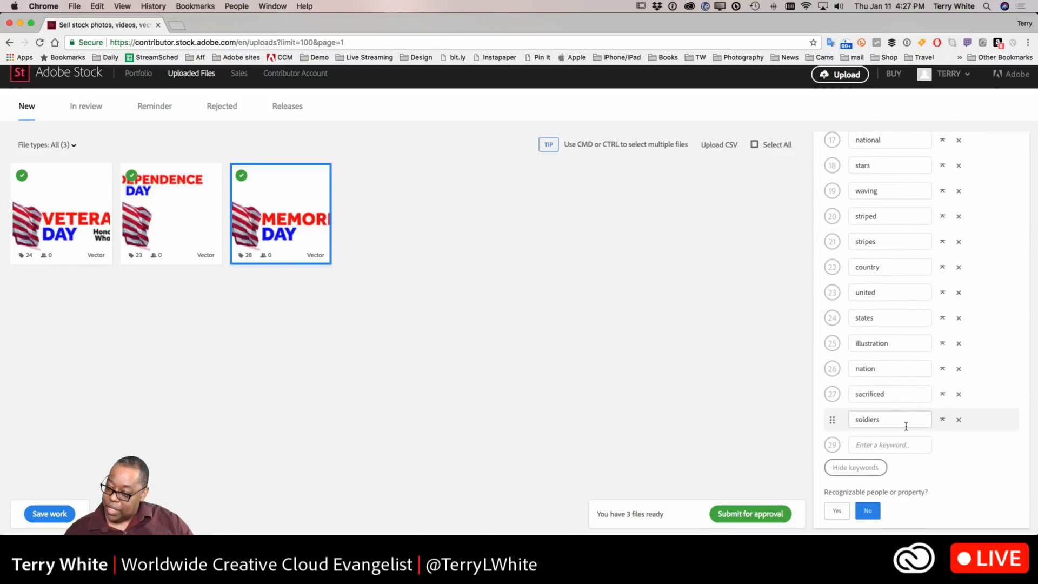
Step: Reposition the sacrificed keyword within the Memorial Day keyword list
scroll(906, 427, "down", 1)
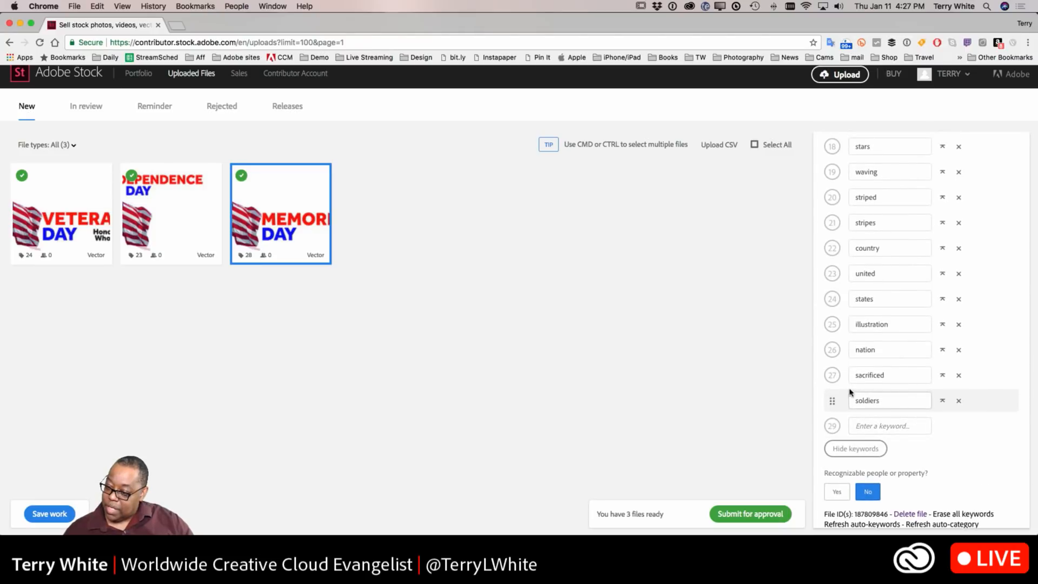
left_click_drag(832, 374, 840, 400)
scroll(904, 415, "down", 10)
scroll(891, 430, "down", 5)
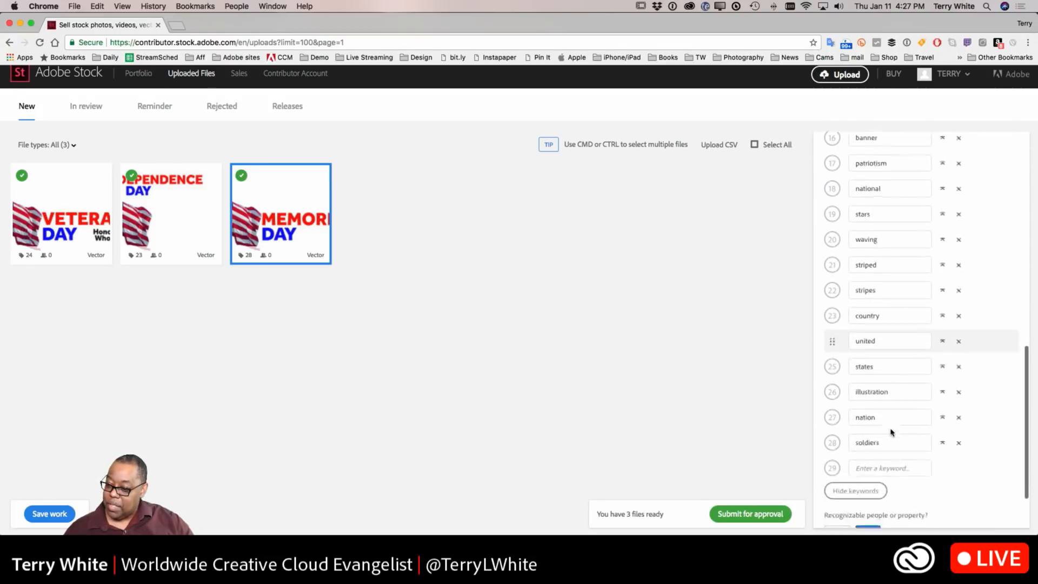
Step: Add the keyword died to the end of the Memorial Day keyword list
left_click(868, 410)
type("died")
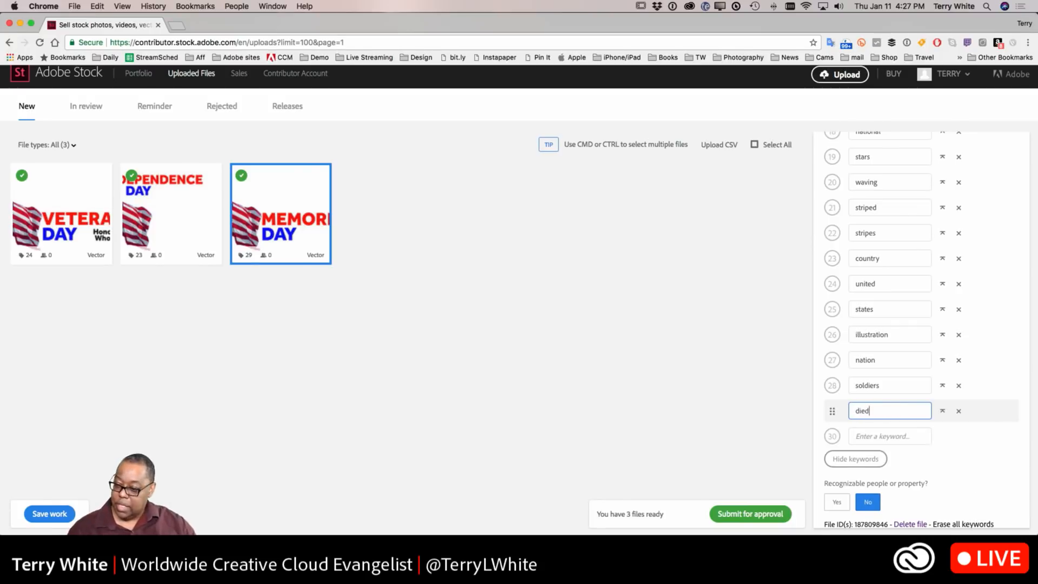
key("Return")
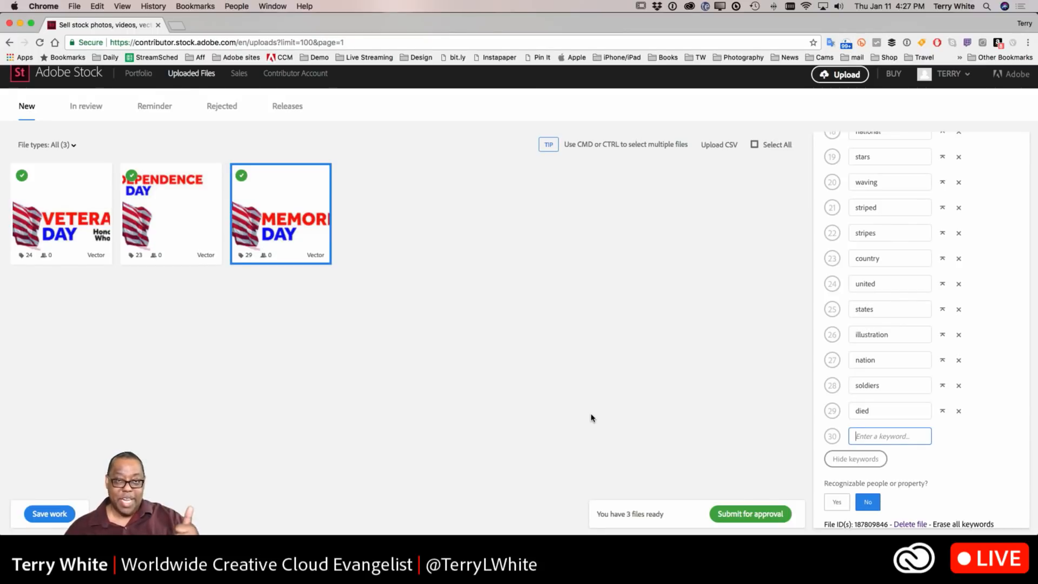
Step: Set the Memorial Day file's category to Graphic Resources
scroll(892, 281, "up", 15)
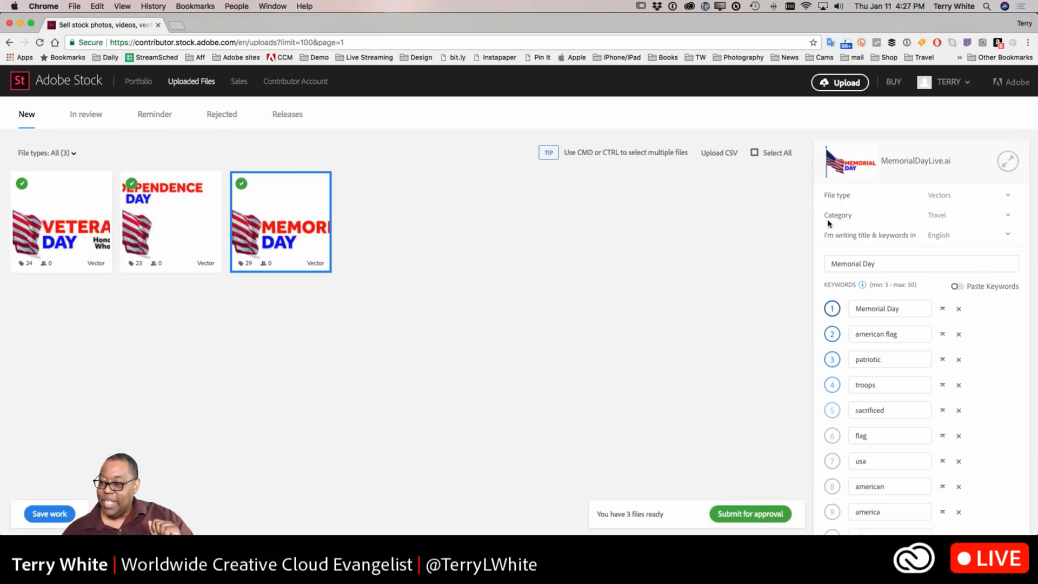
left_click(1011, 218)
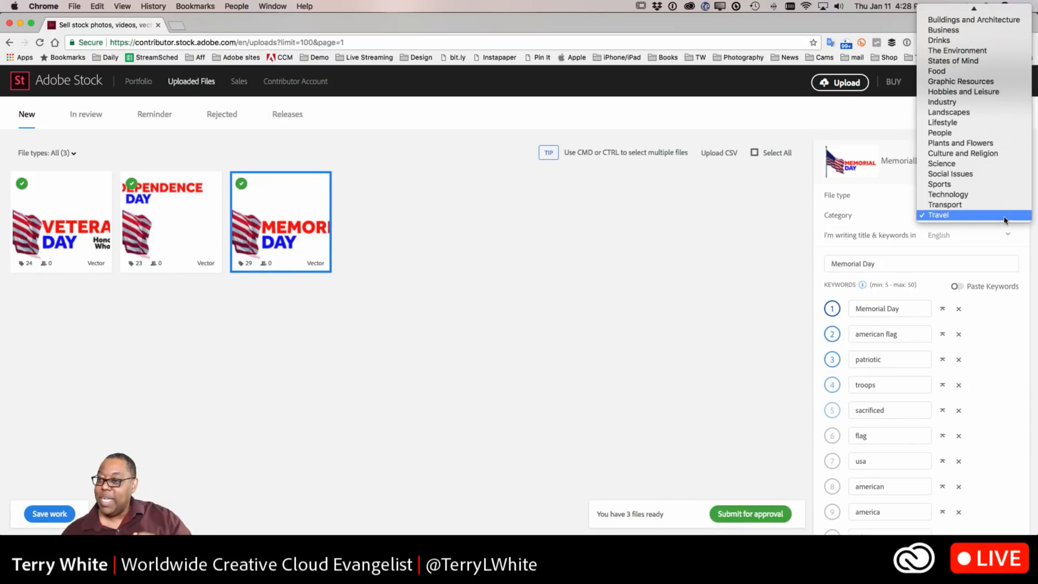
scroll(1004, 218, "up", 1)
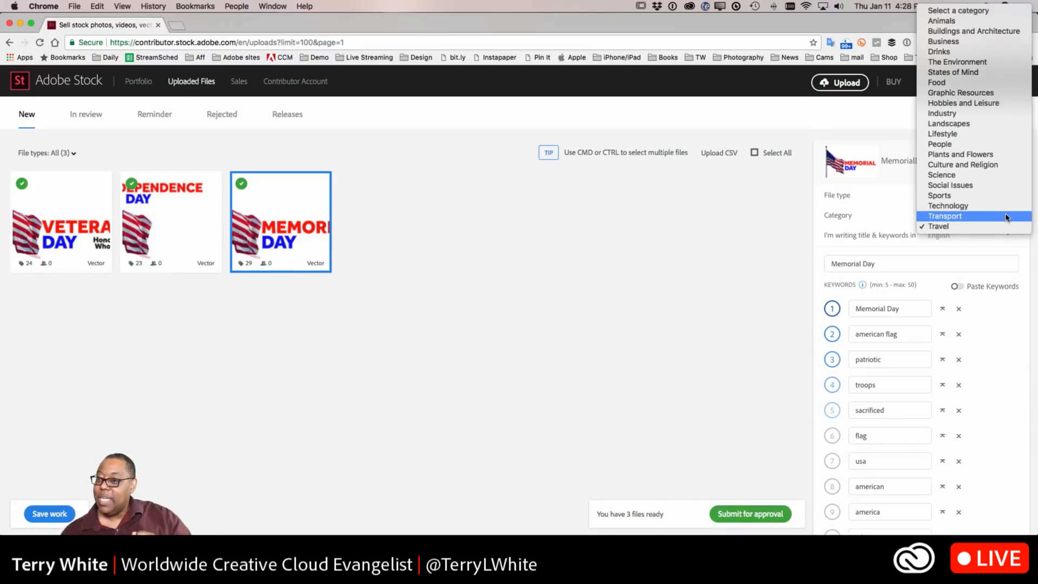
left_click(987, 95)
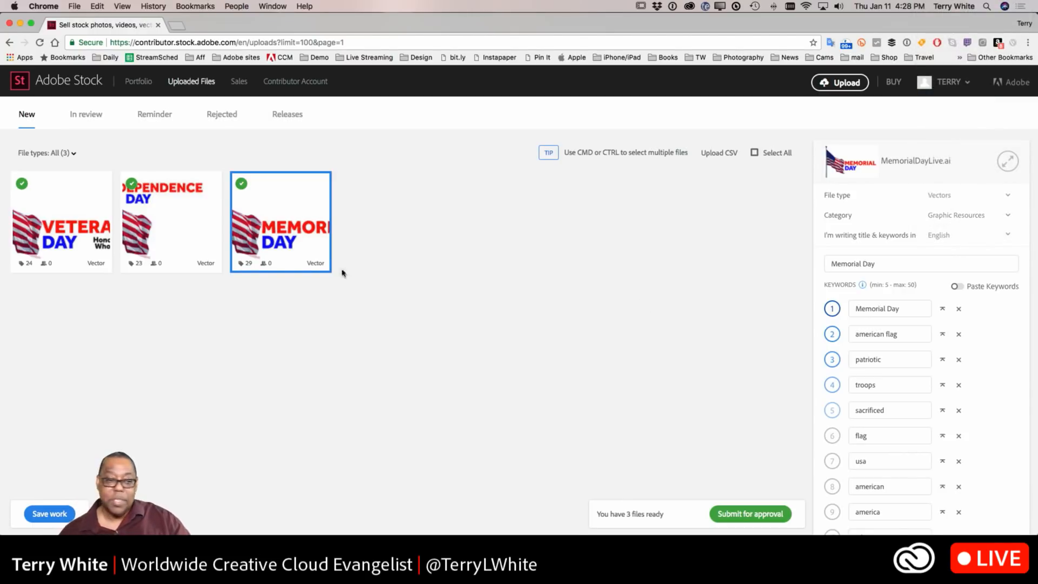
Step: Review the Independence Day and Veterans Day files' categories before returning to the Memorial Day file
left_click(156, 244)
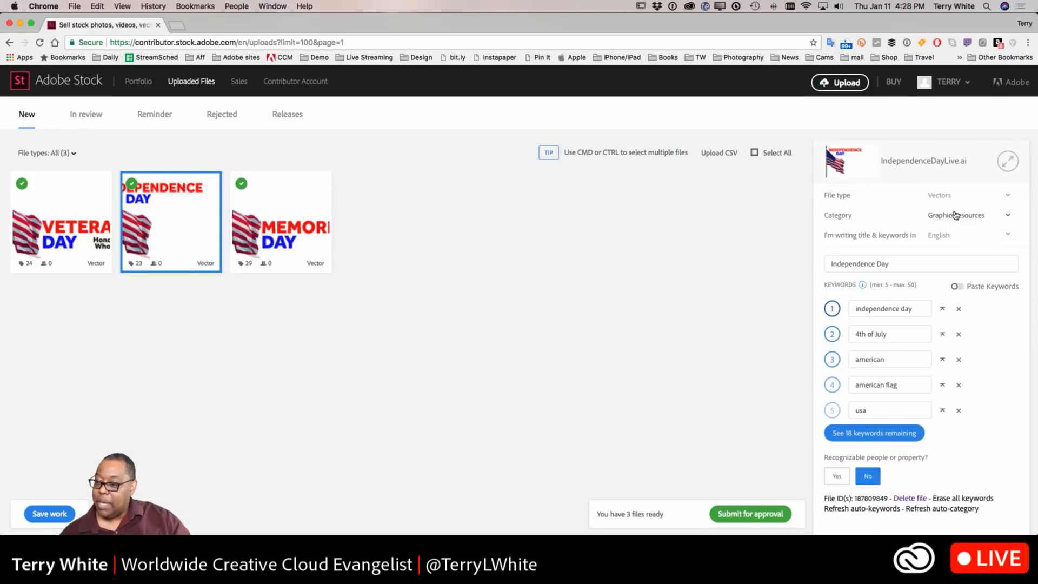
left_click(70, 212)
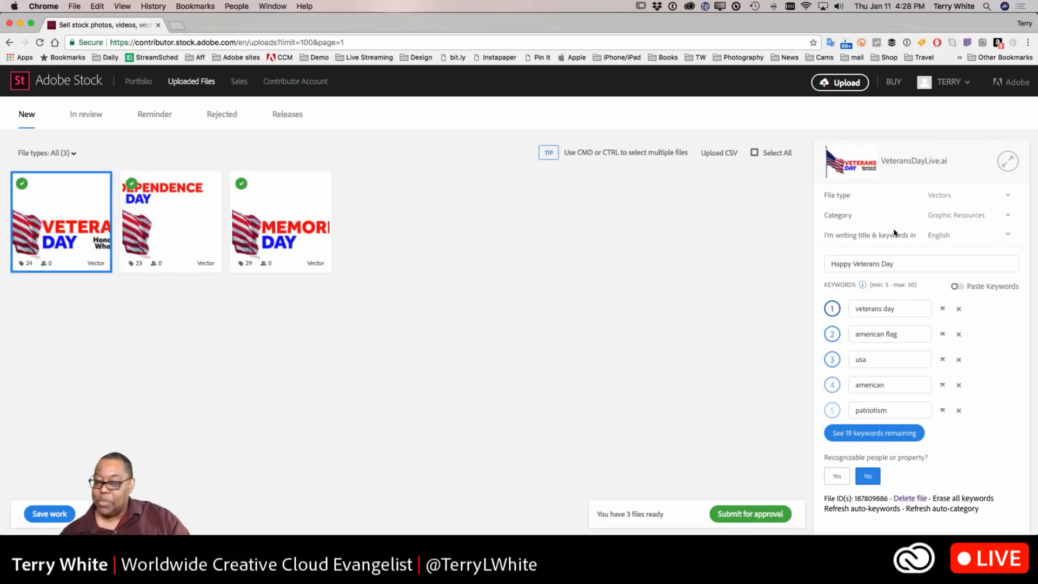
left_click(233, 226)
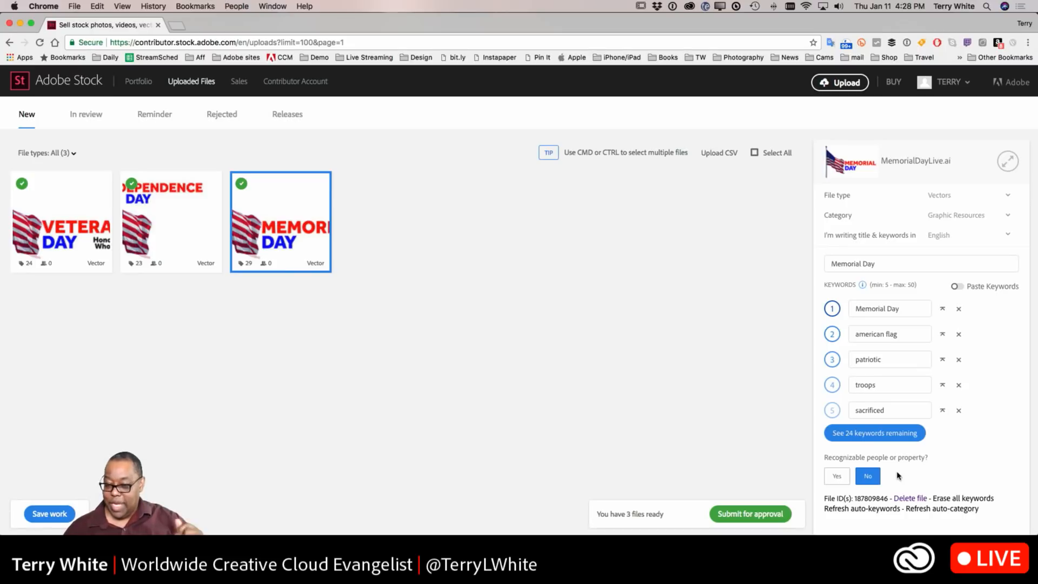
Step: Submit all three flag files for approval
left_click(751, 516)
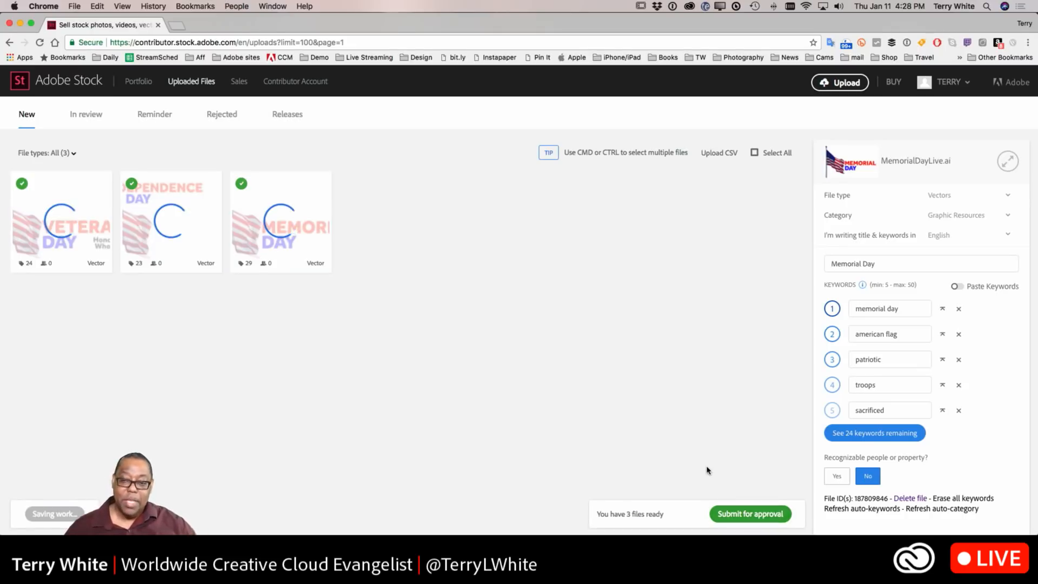
left_click(641, 291)
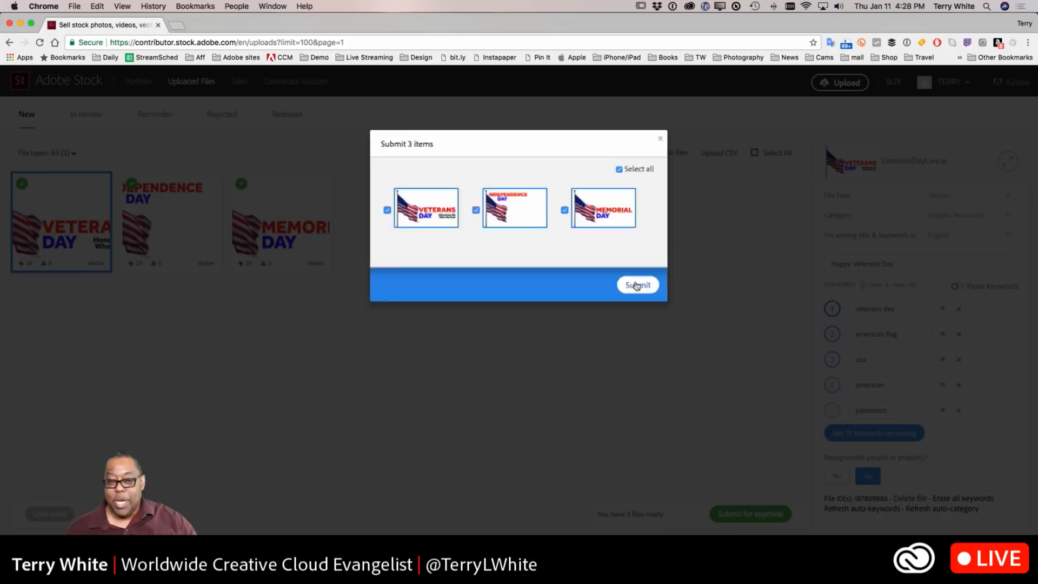
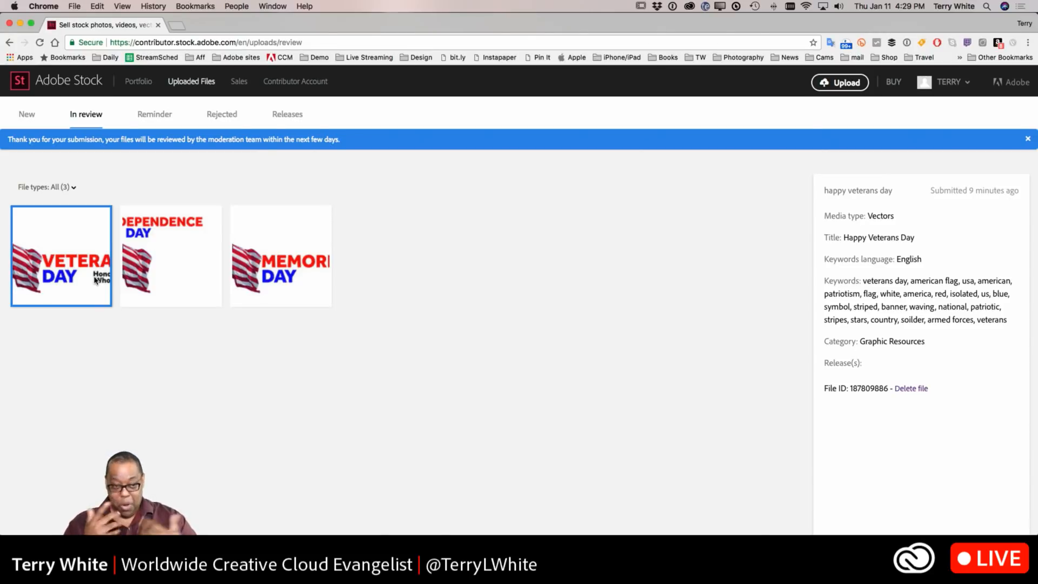
Step: Open stock.adobe.com in a new browser tab and search for veterans day
left_click(176, 25)
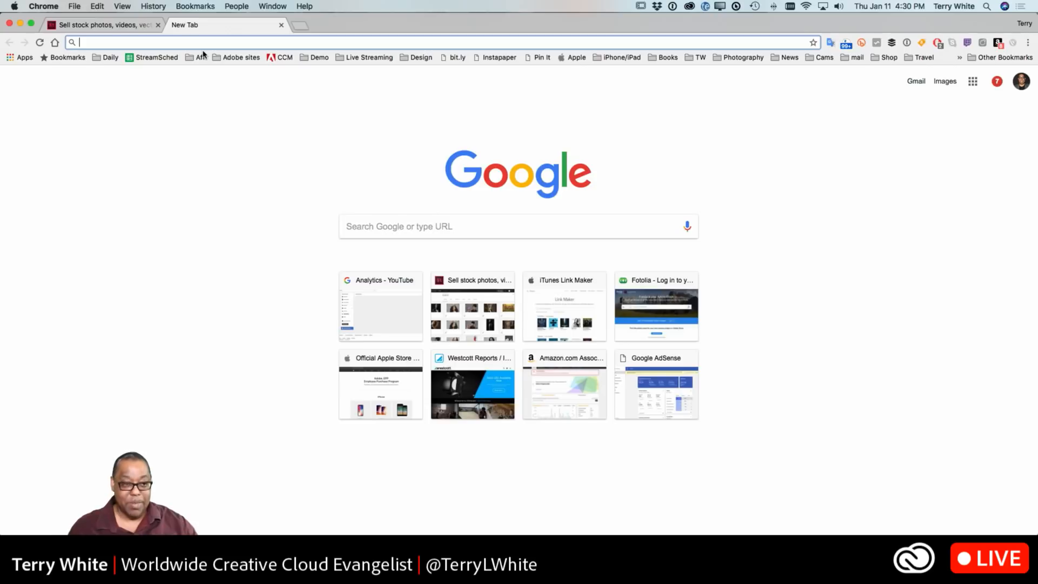
type("stock.adobe.com")
key("Return")
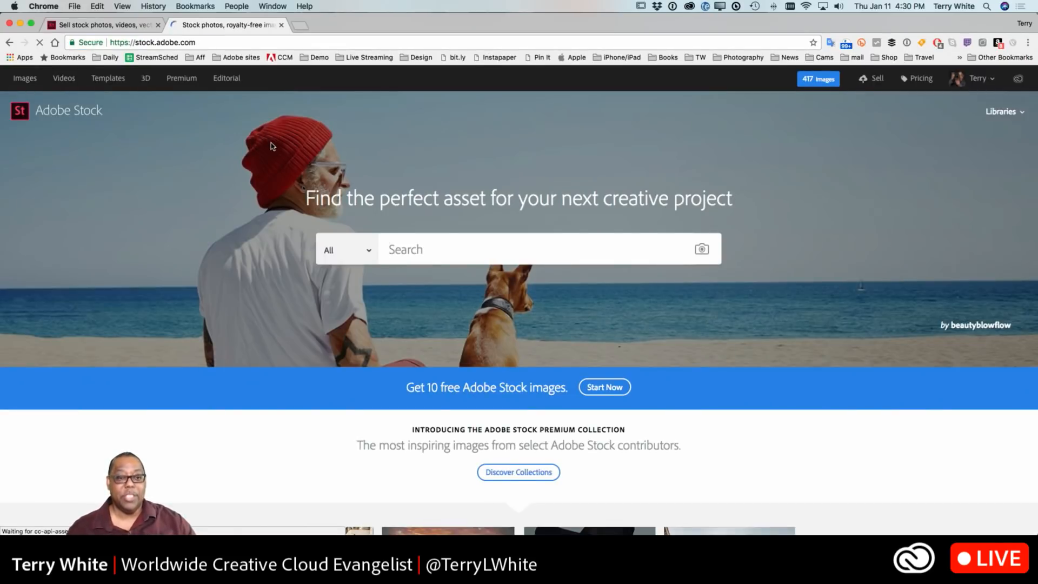
type("vete")
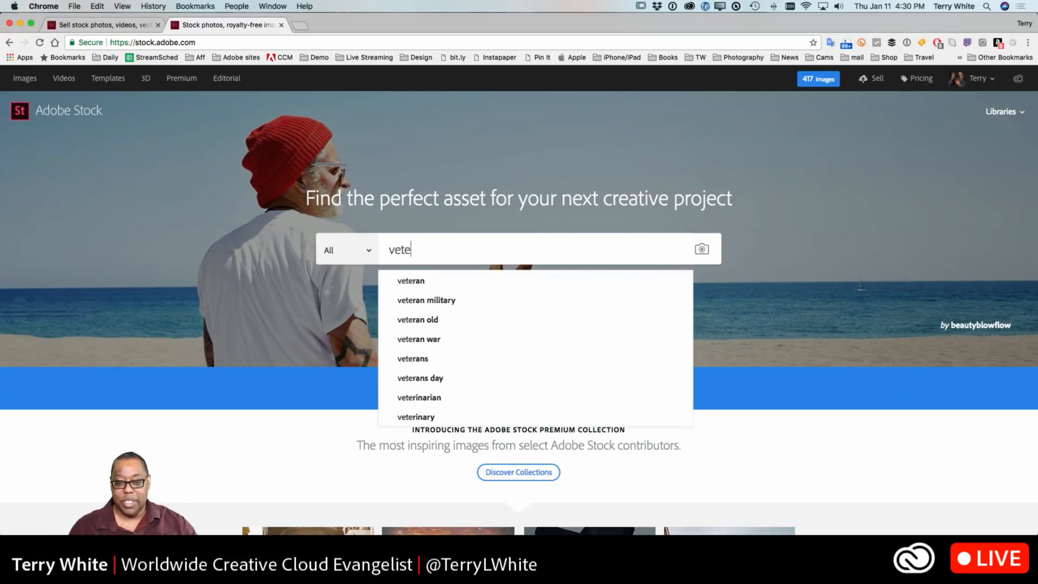
type("rans day")
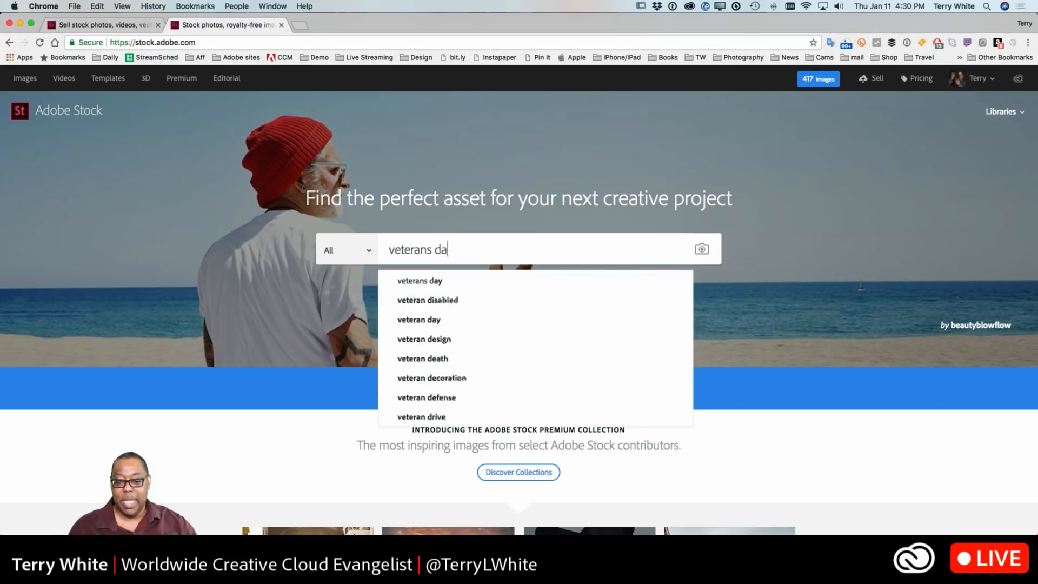
key("Return")
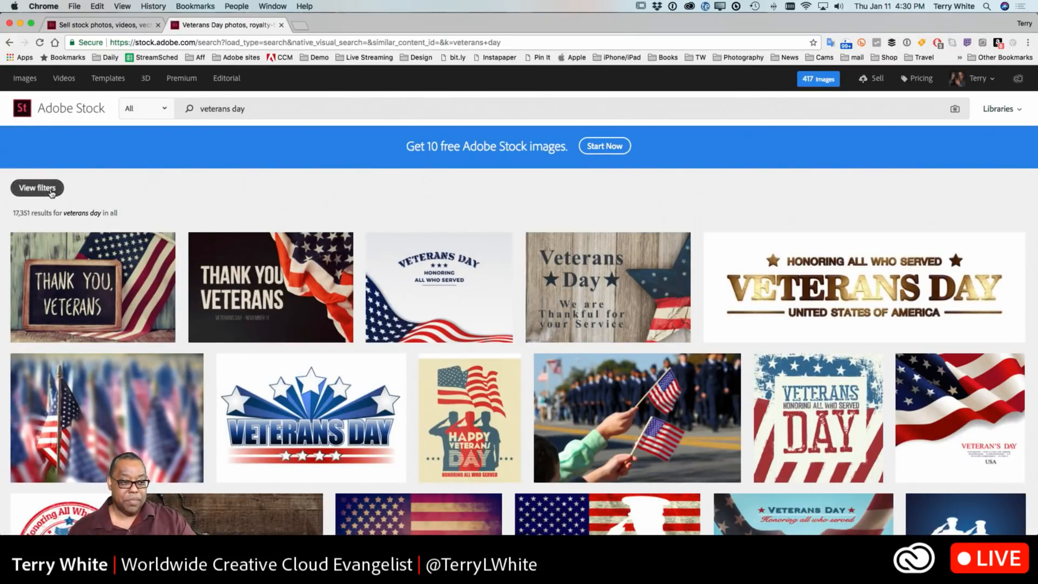
Step: Filter the veterans day search results to show only the Vectors subcategory
left_click(37, 187)
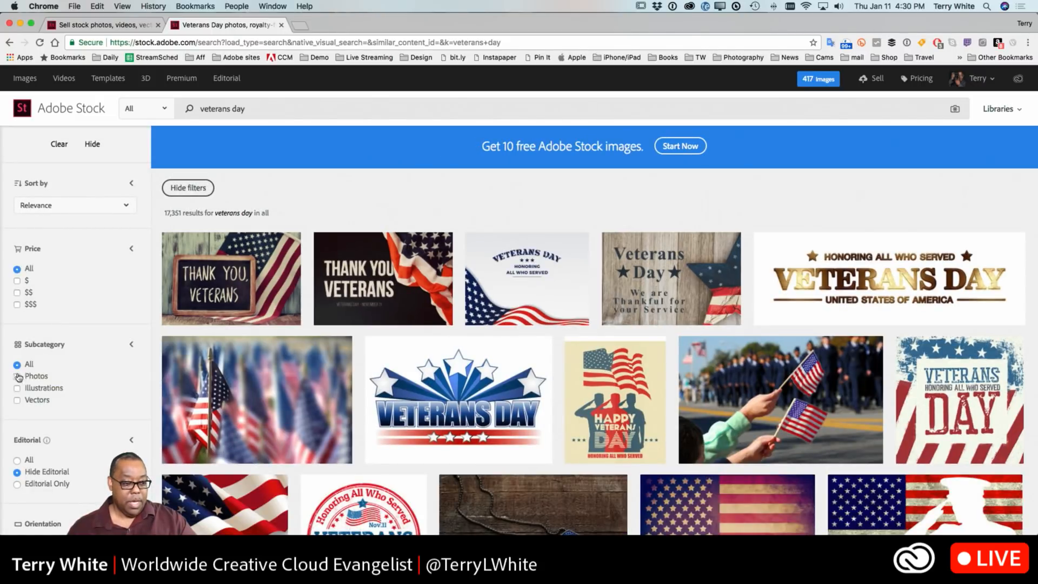
left_click(48, 387)
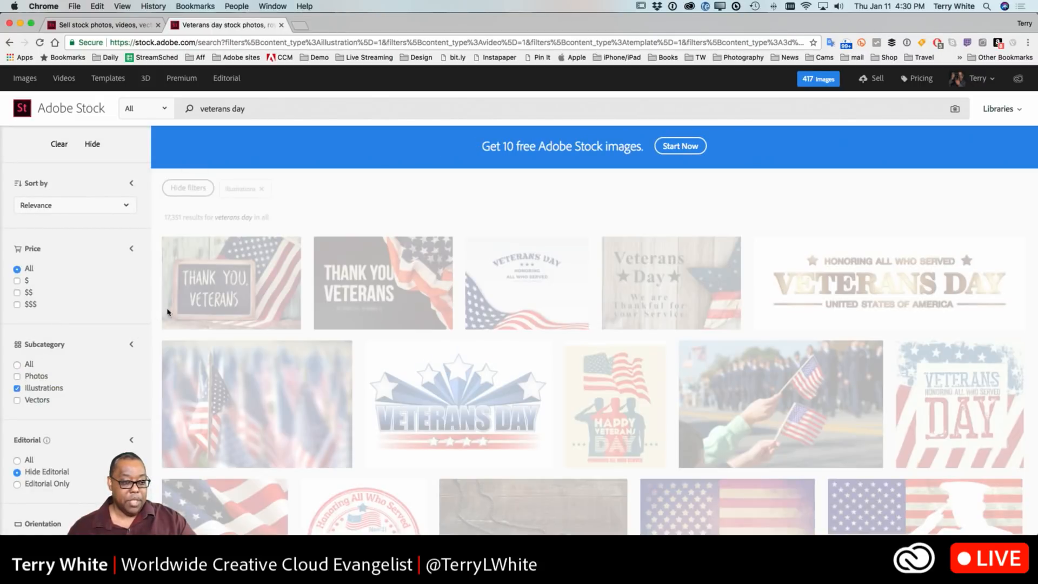
left_click(20, 400)
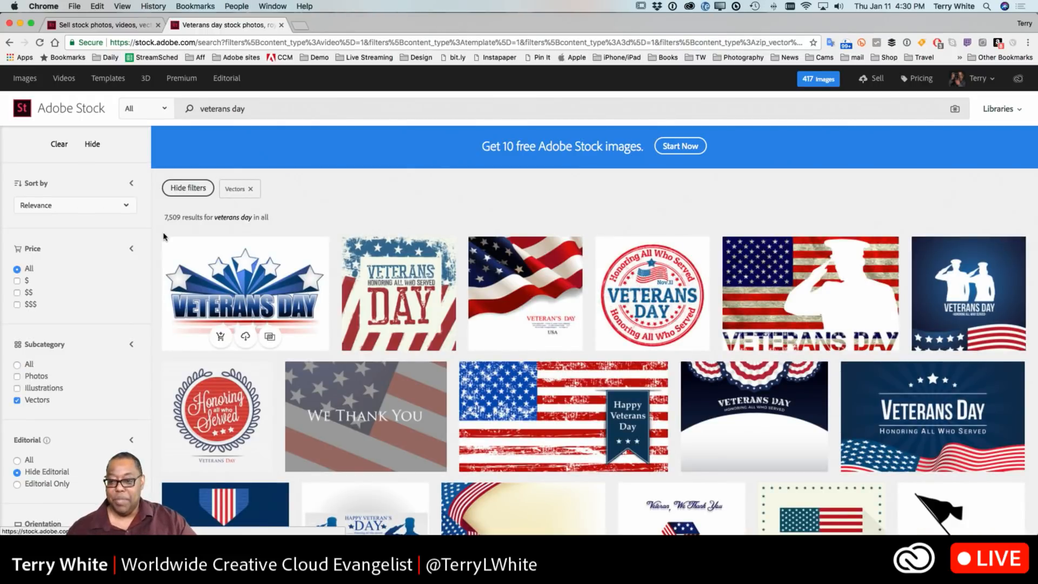
Step: Browse through the vector veterans day results to see what competing designs look like
scroll(216, 286, "down", 5)
scroll(254, 277, "down", 7)
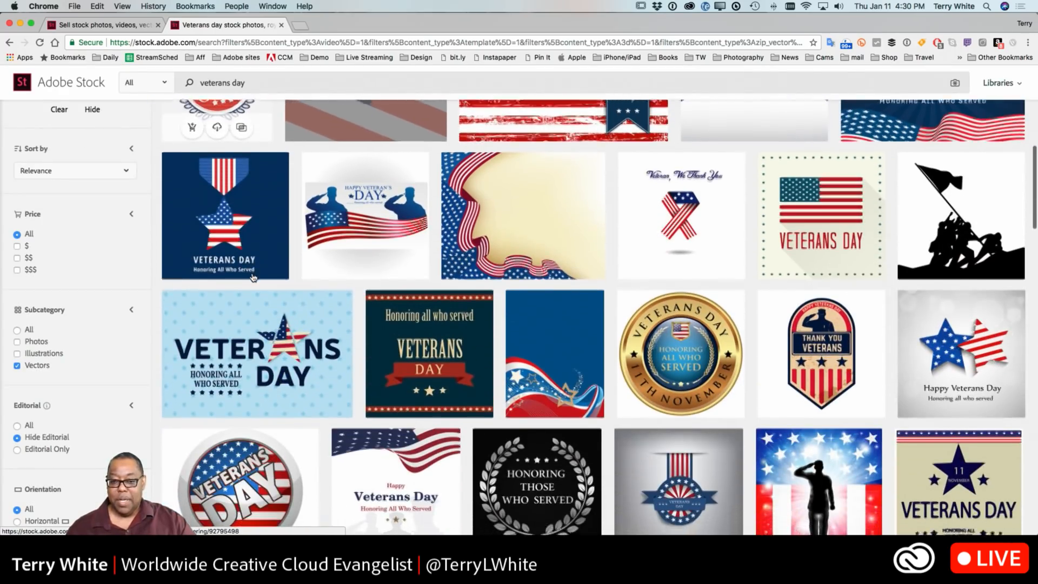
scroll(253, 278, "down", 6)
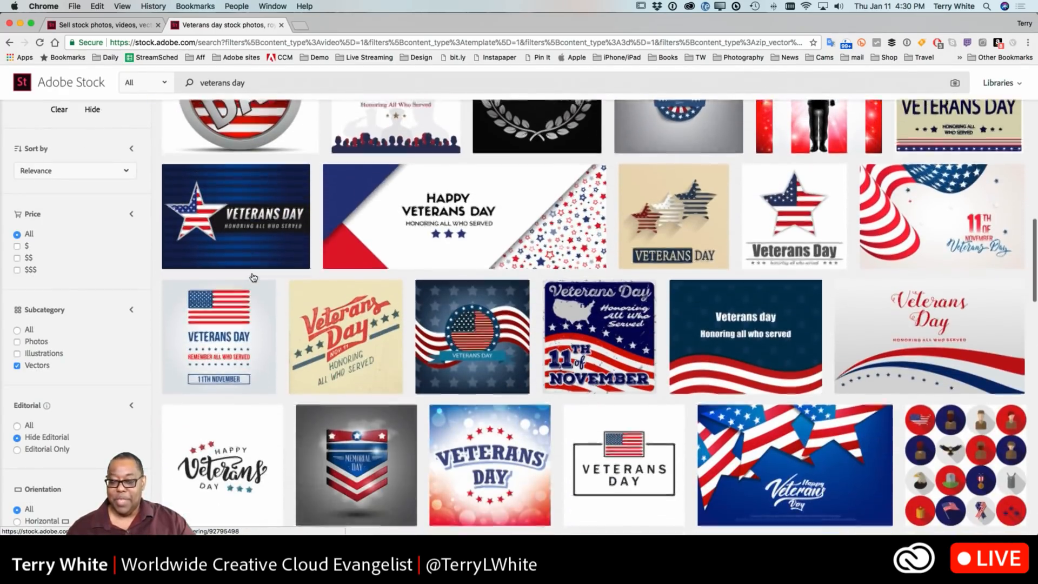
scroll(253, 277, "down", 9)
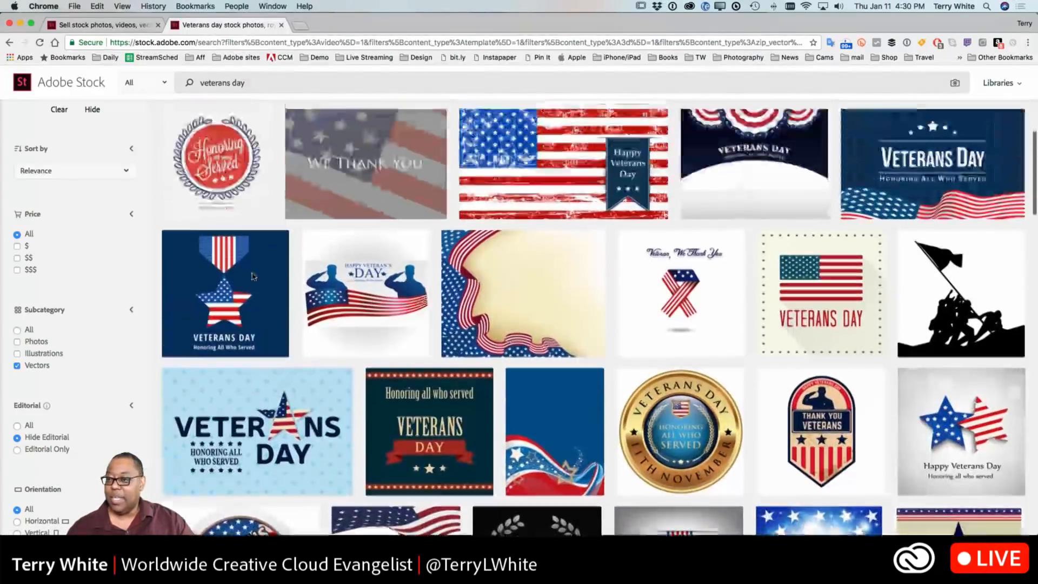
scroll(253, 277, "up", 2)
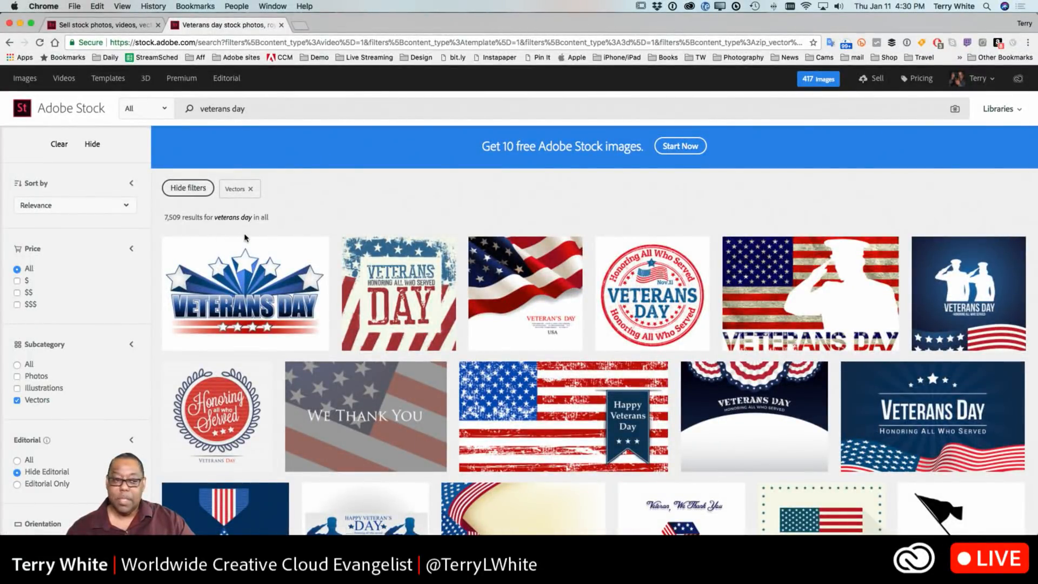
mouse_move(217, 251)
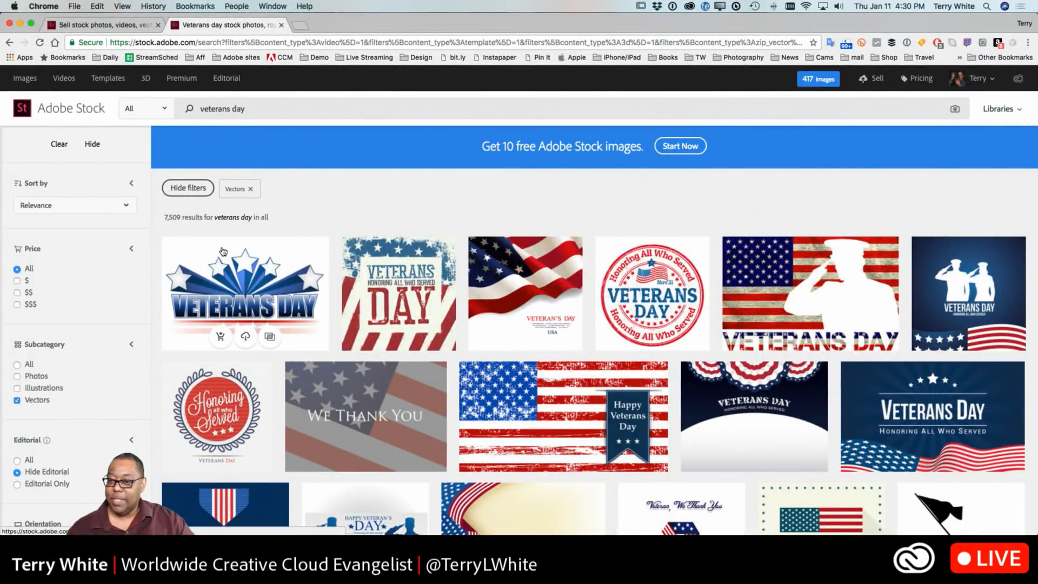
scroll(223, 250, "down", 15)
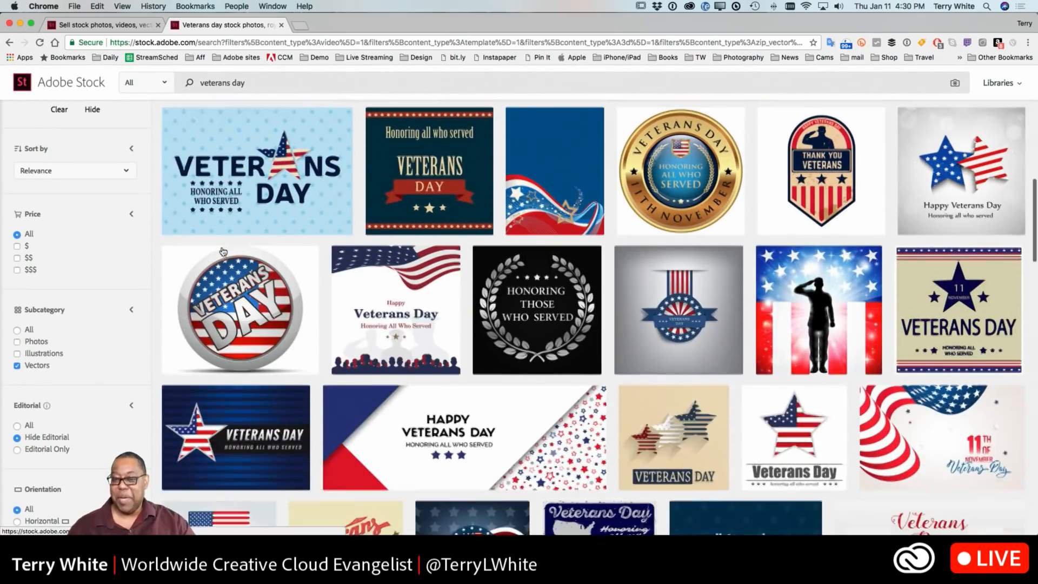
scroll(222, 251, "down", 5)
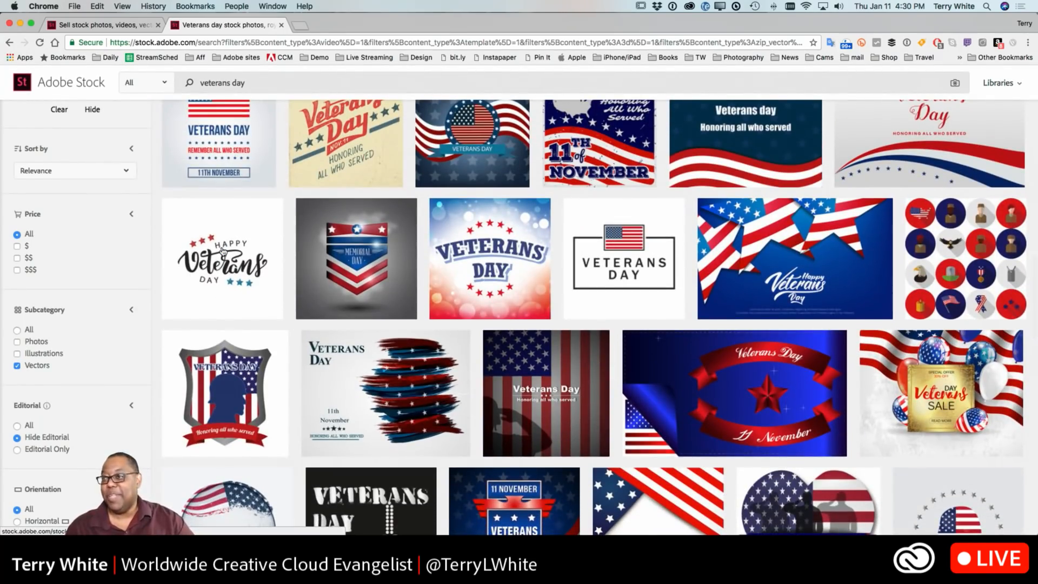